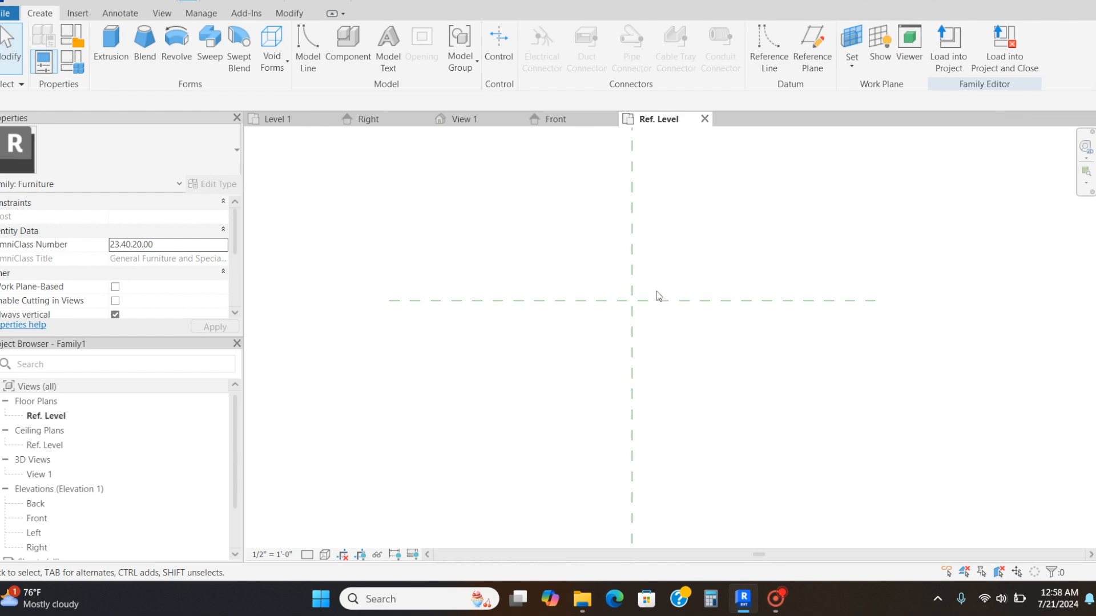
- Start an extrusion in the Ref. Level plan and sketch a rectangle about 1'-8" by 1'-7" around the reference plane intersection
scroll(655, 287, "up", 1)
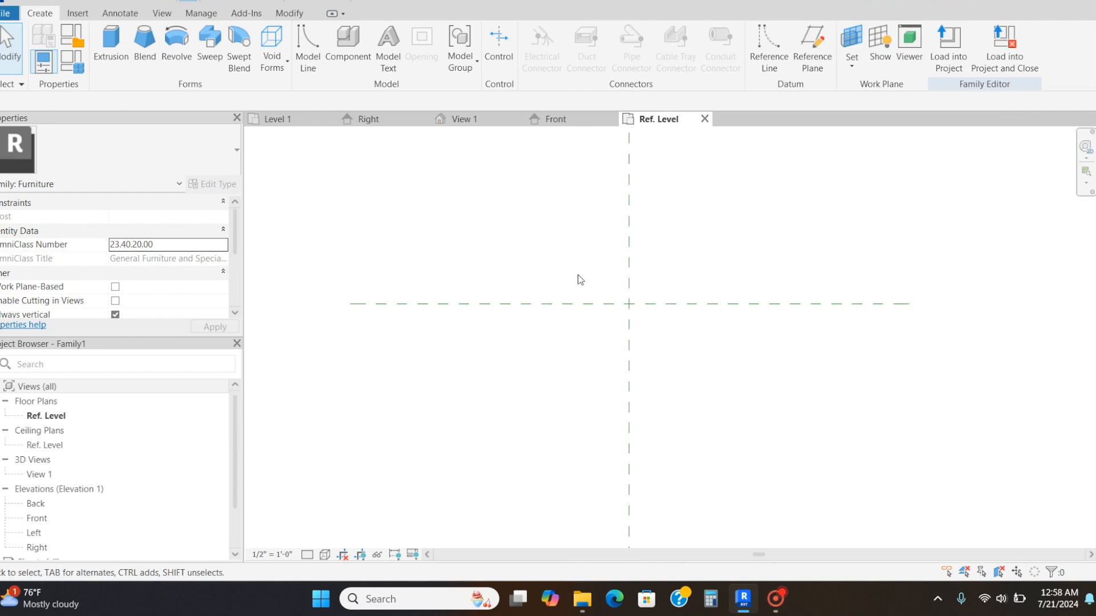
left_click(115, 58)
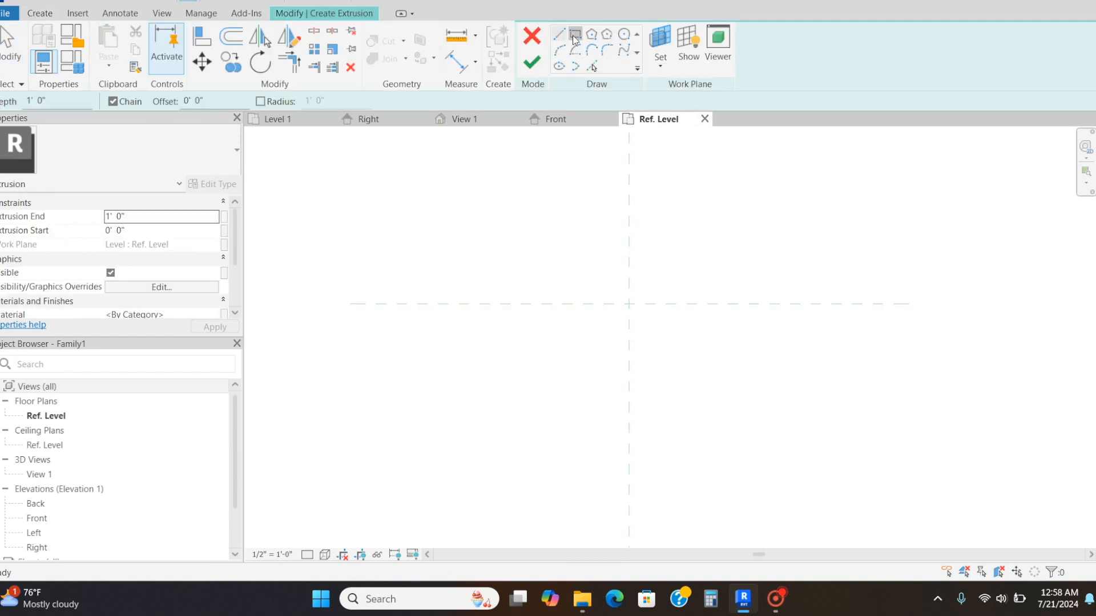
left_click(575, 37)
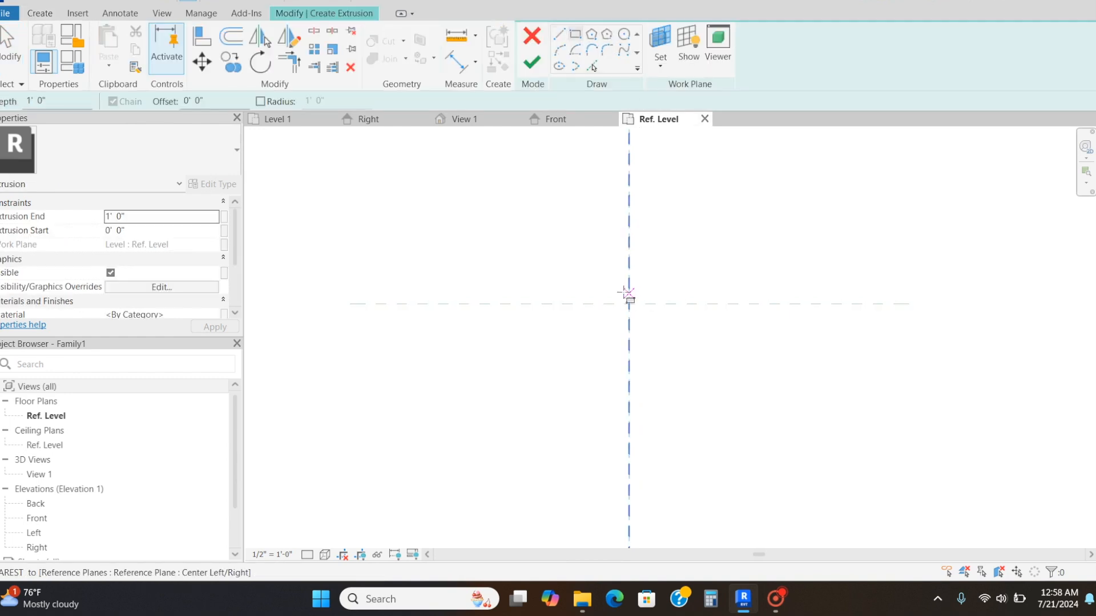
left_click(580, 269)
left_click(674, 358)
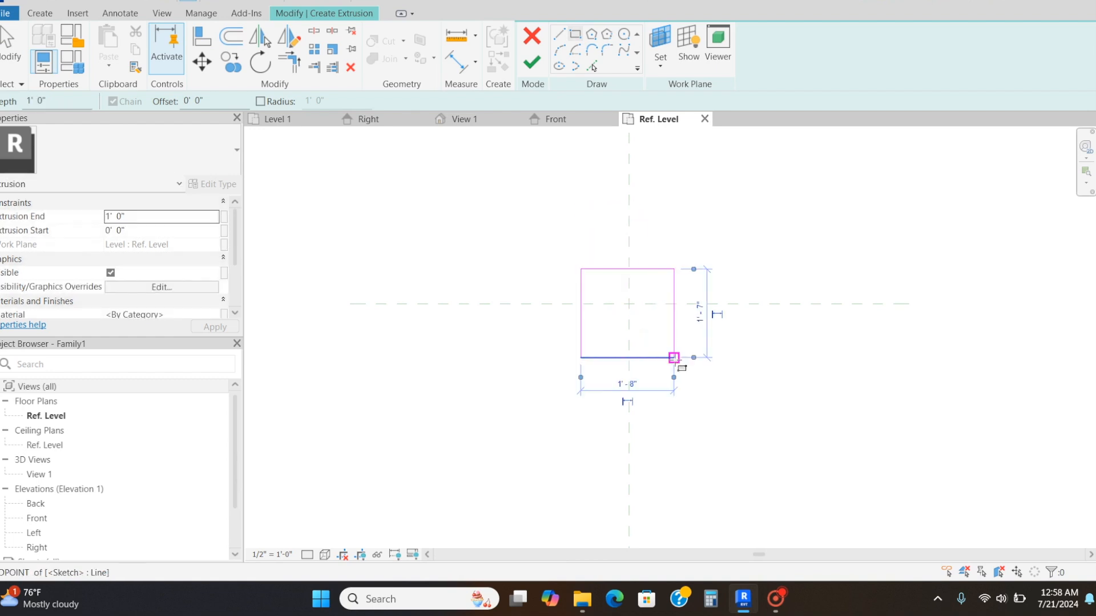
- Set the sketched rectangle's vertical dimension to 2'-1" and its horizontal dimension to 30"
scroll(662, 342, "up", 2)
left_click(730, 295)
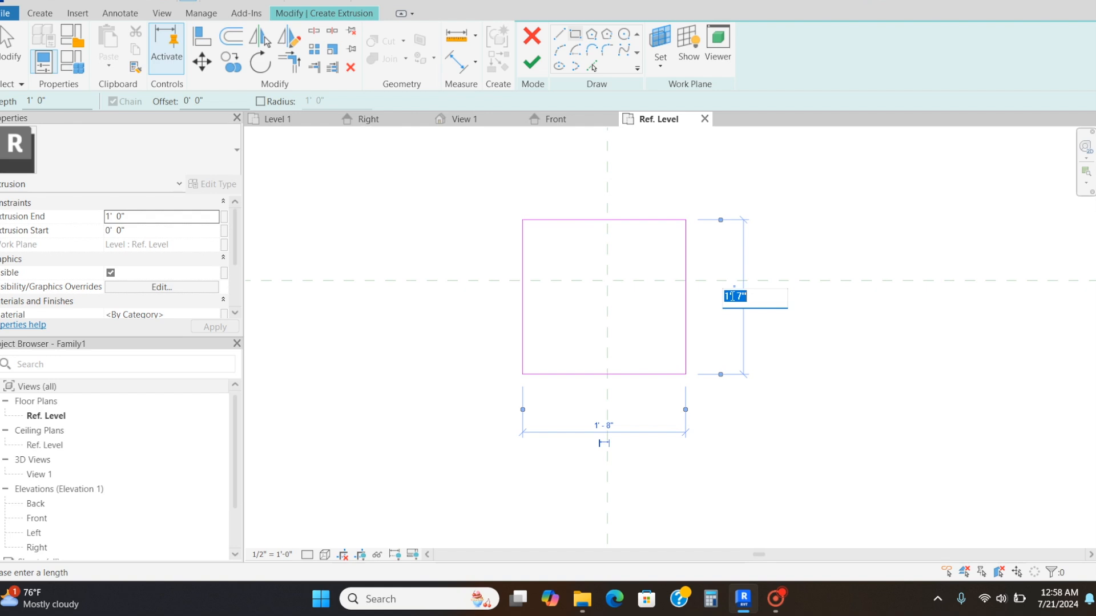
key("Return")
left_click(619, 429)
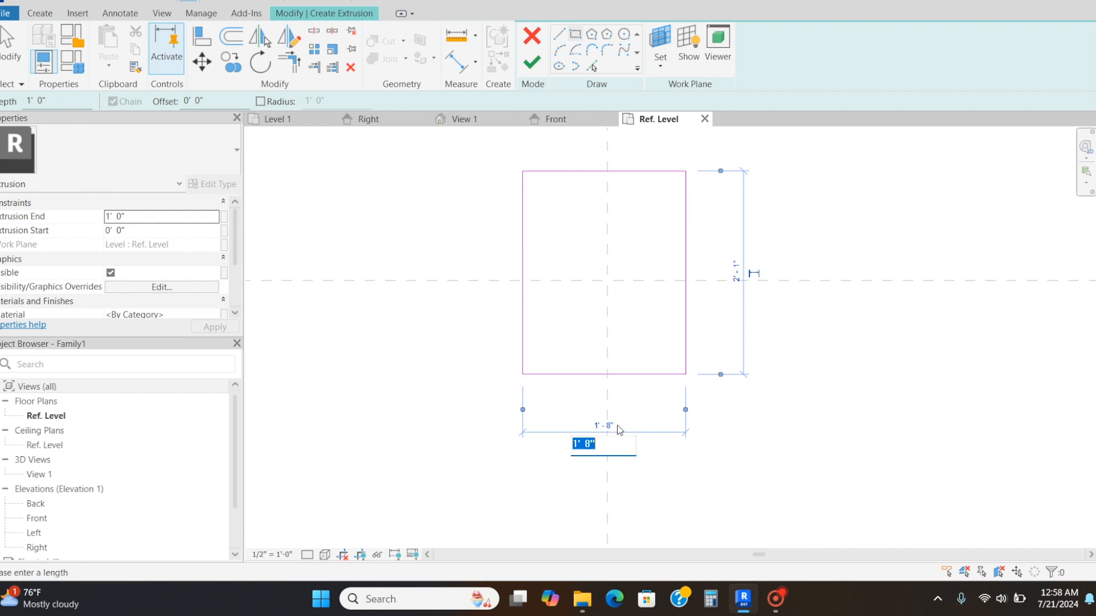
type("30")
key("Return")
key("Escape")
key("Escape")
- Move the whole rectangle horizontally so its midpoint lies on the Center Left/Right reference plane
scroll(735, 421, "down", 2)
left_click_drag(589, 250, 766, 441)
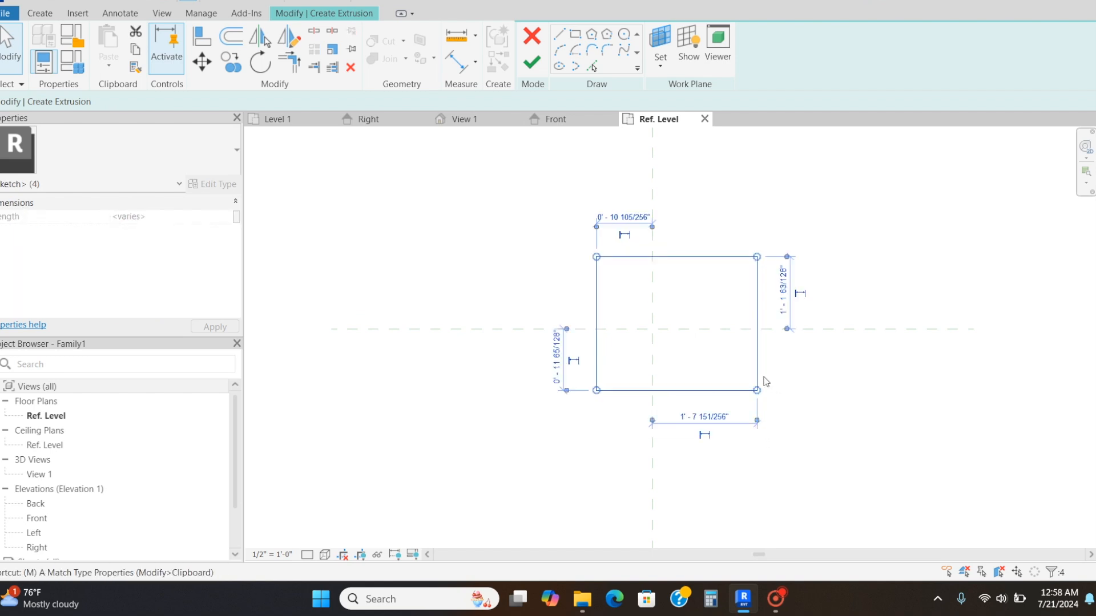
left_click(202, 66)
left_click(677, 257)
left_click(653, 257)
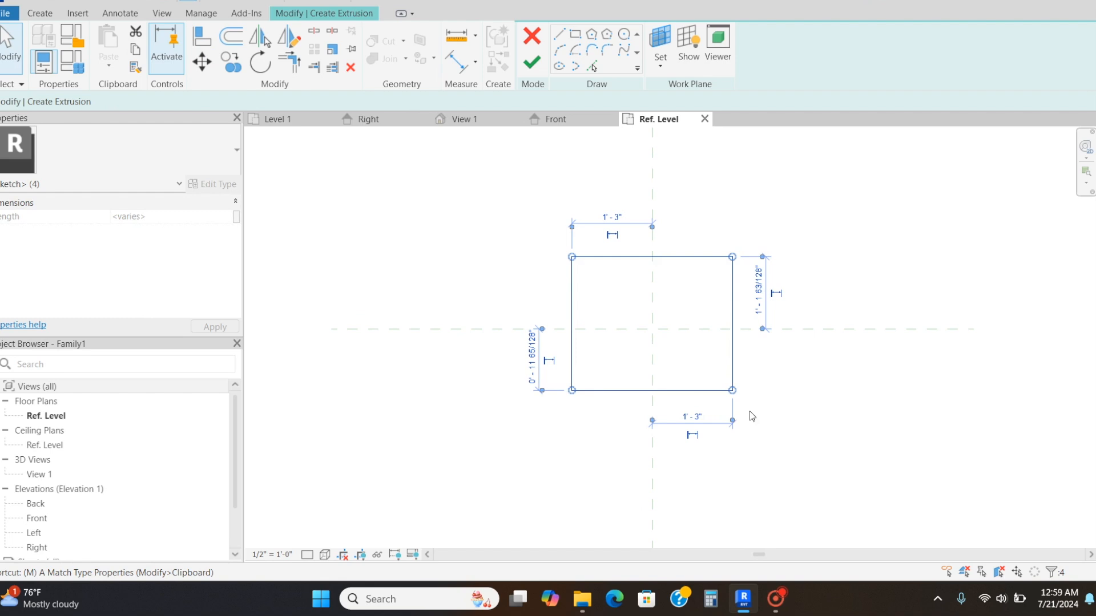
- Move the rectangle vertically so it is centred on the Center Front/Back reference plane, and finish the extrusion
key("v")
scroll(571, 324, "up", 3)
scroll(572, 324, "up", 2)
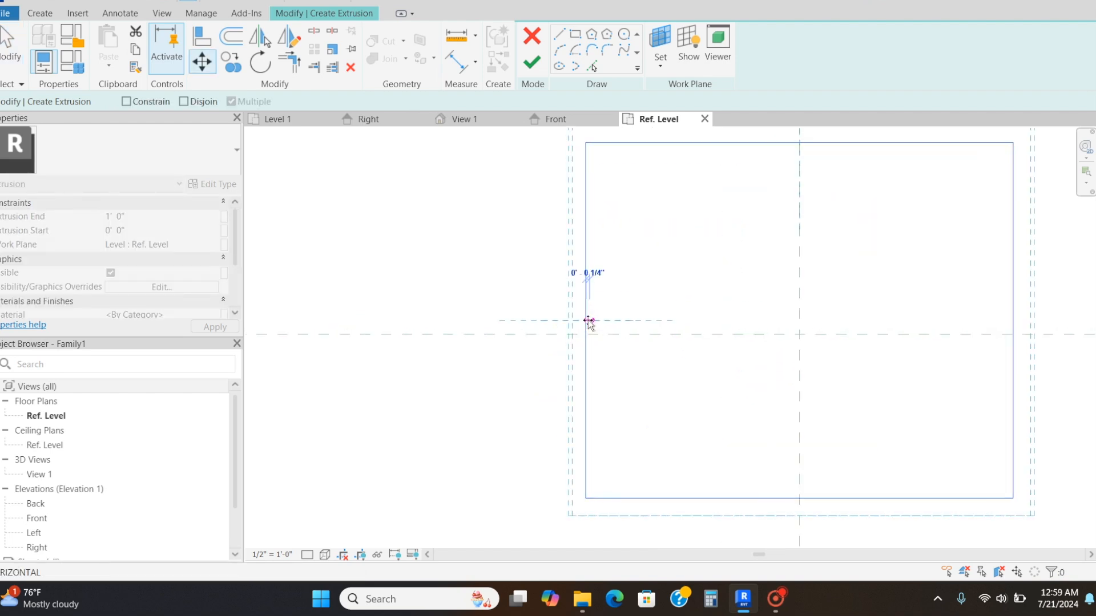
left_click(586, 320)
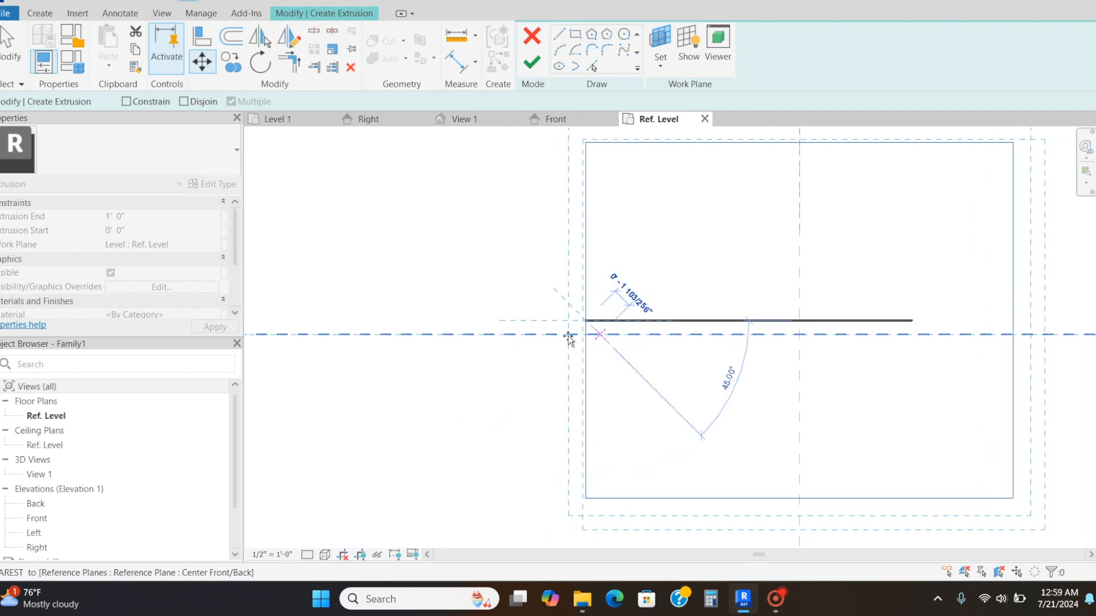
left_click(587, 335)
scroll(619, 362, "down", 3)
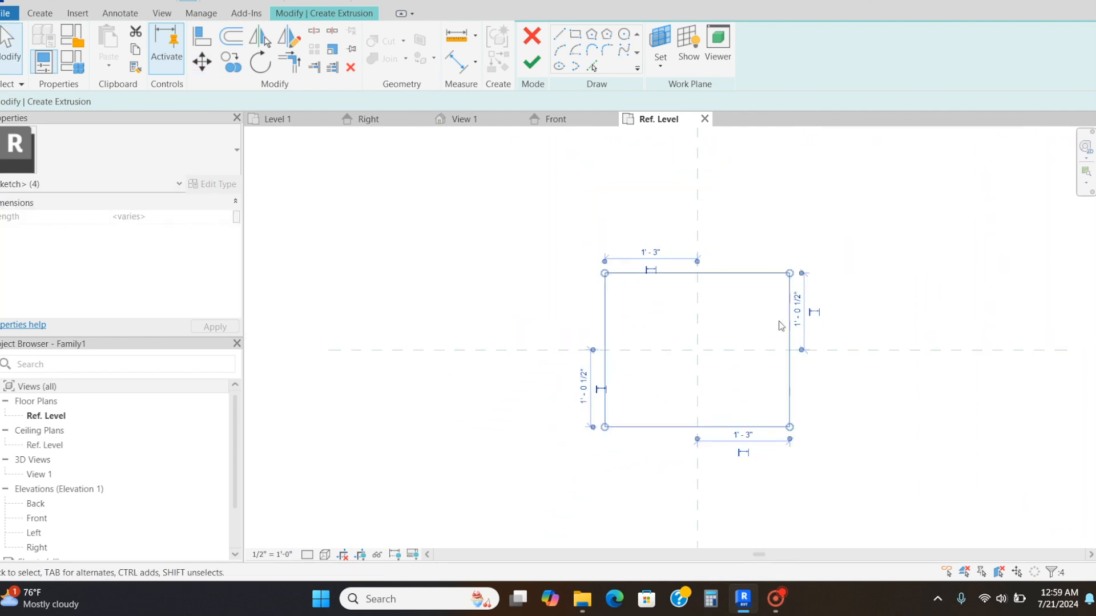
left_click(888, 222)
left_click(535, 62)
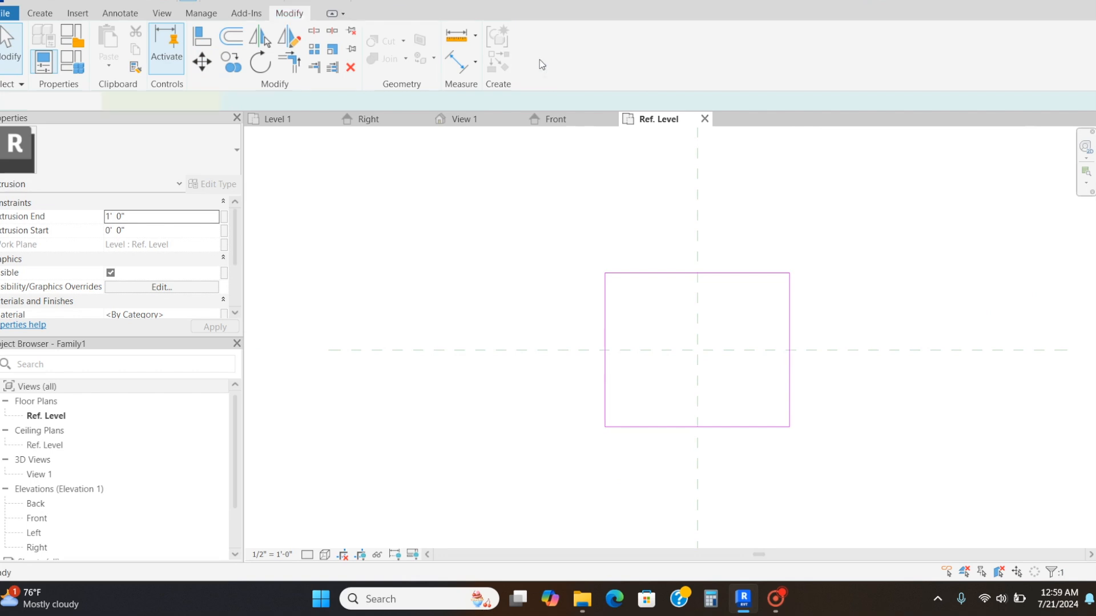
- In the Front elevation, raise the extrusion's bottom face to about 6 3/8" above Ref. Level
left_click(574, 121)
scroll(819, 464, "up", 6)
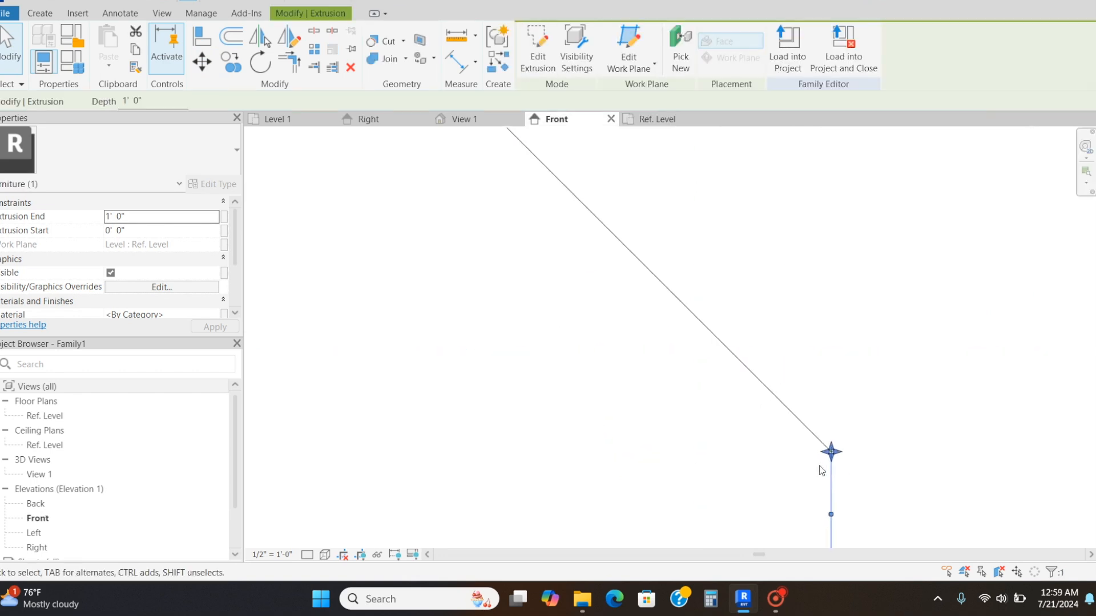
scroll(816, 425, "up", 5)
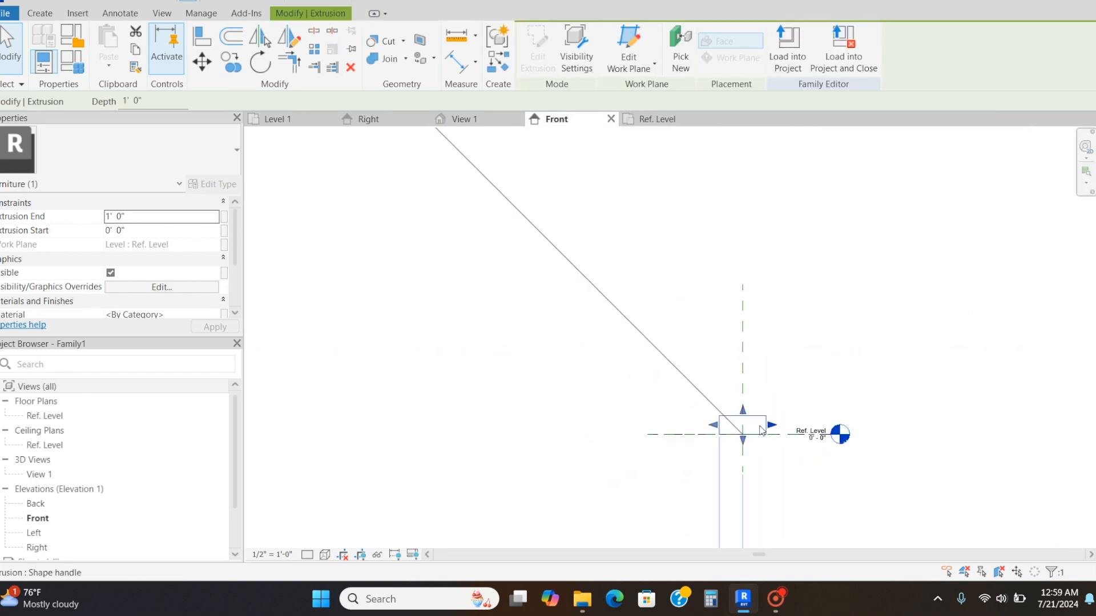
left_click_drag(675, 474, 685, 399)
scroll(827, 443, "down", 1)
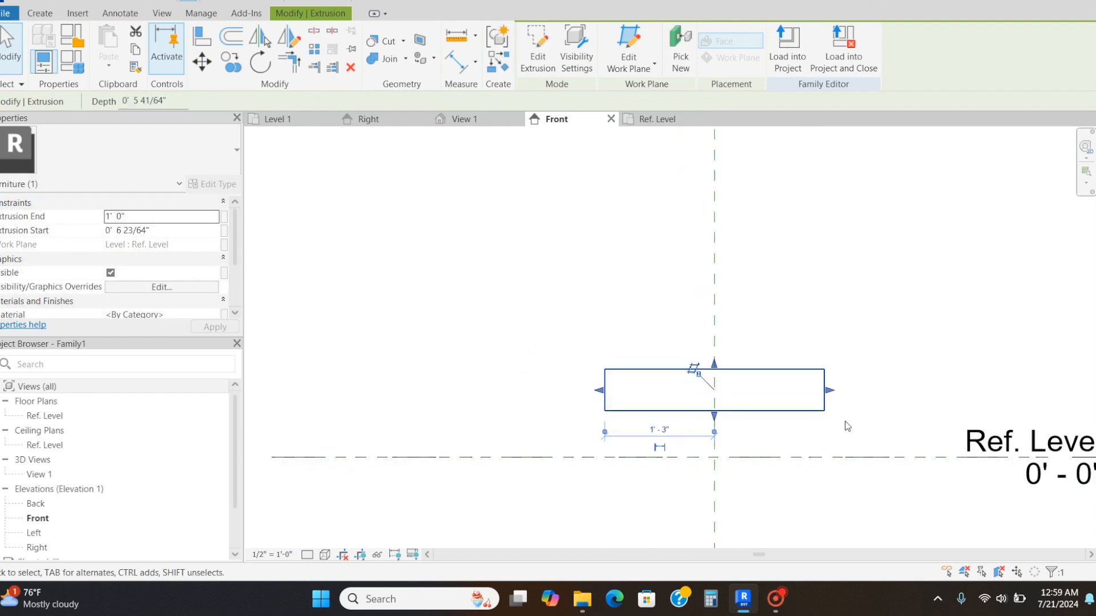
- Draw a vertical 20" guide line up from Ref. Level, beside the extrusion
key("l")
key("i")
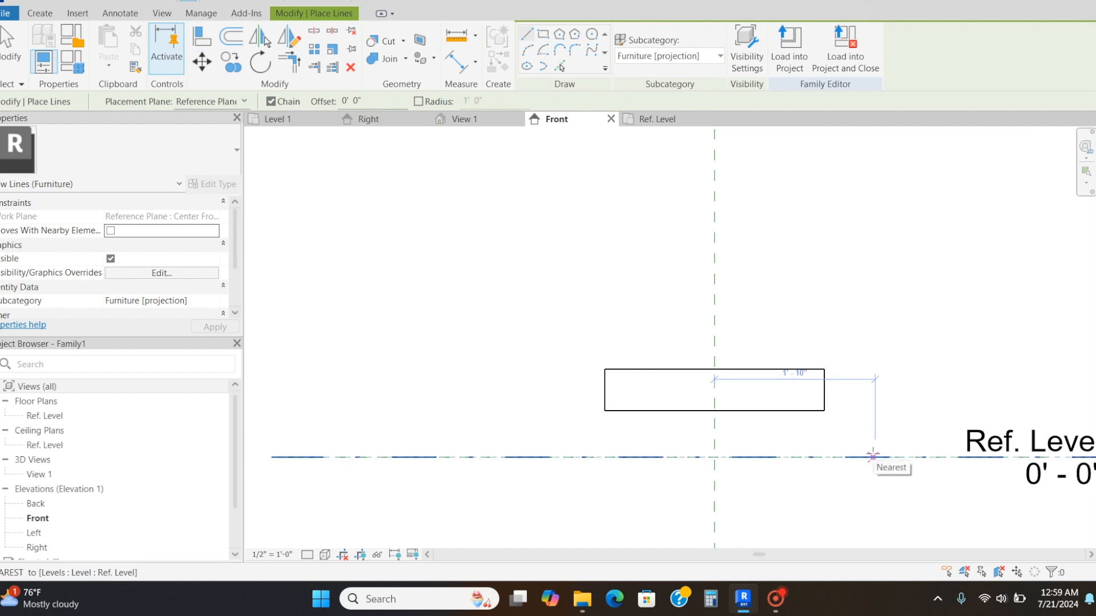
left_click(873, 456)
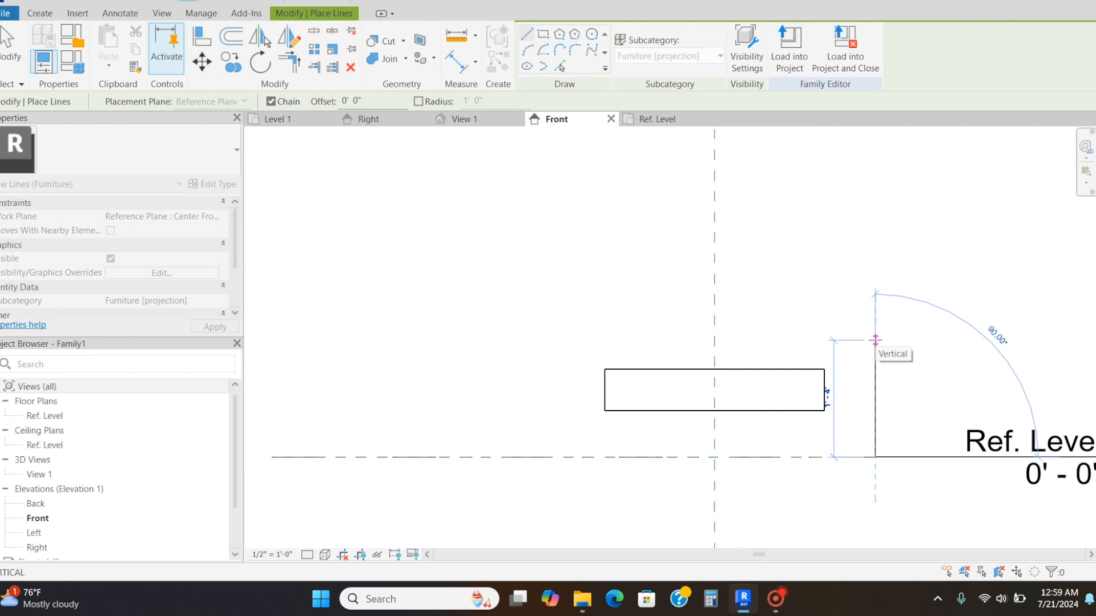
type("20\"")
key("Return")
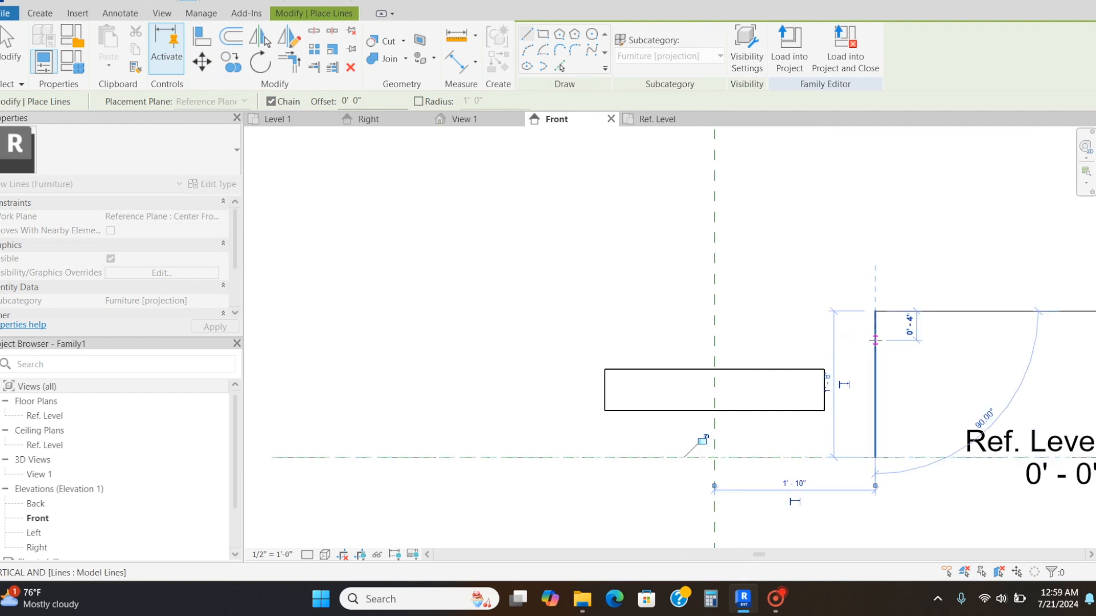
key("Escape")
key("Escape")
- Raise and thin the extrusion to a slab about 0.9" thick, its top level with the guide line's upper end, and delete the line
left_click(797, 369)
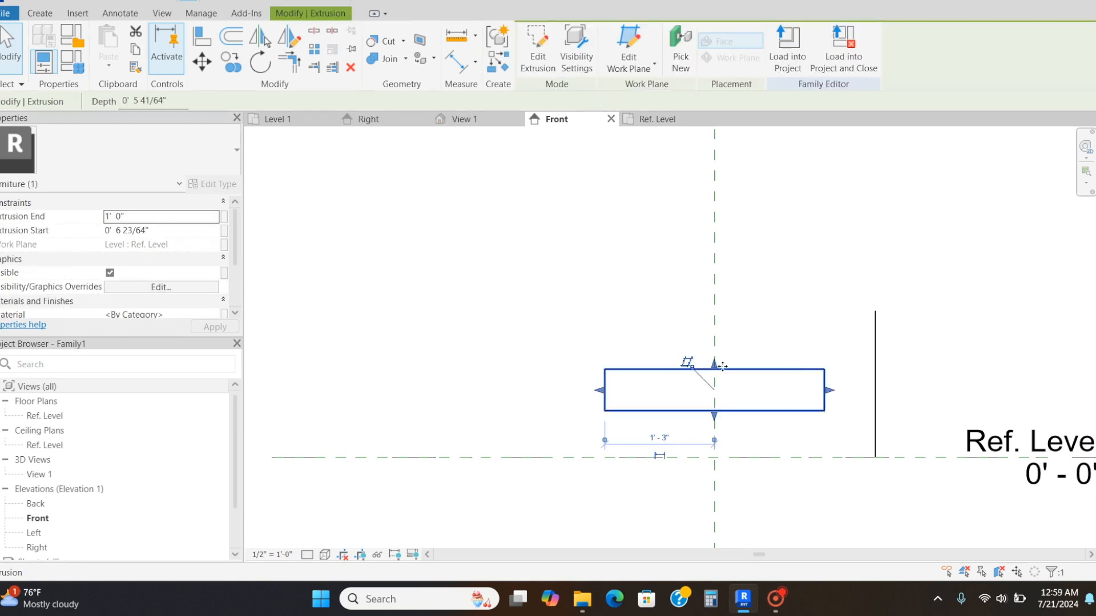
left_click_drag(714, 363, 723, 312)
left_click_drag(714, 423, 736, 316)
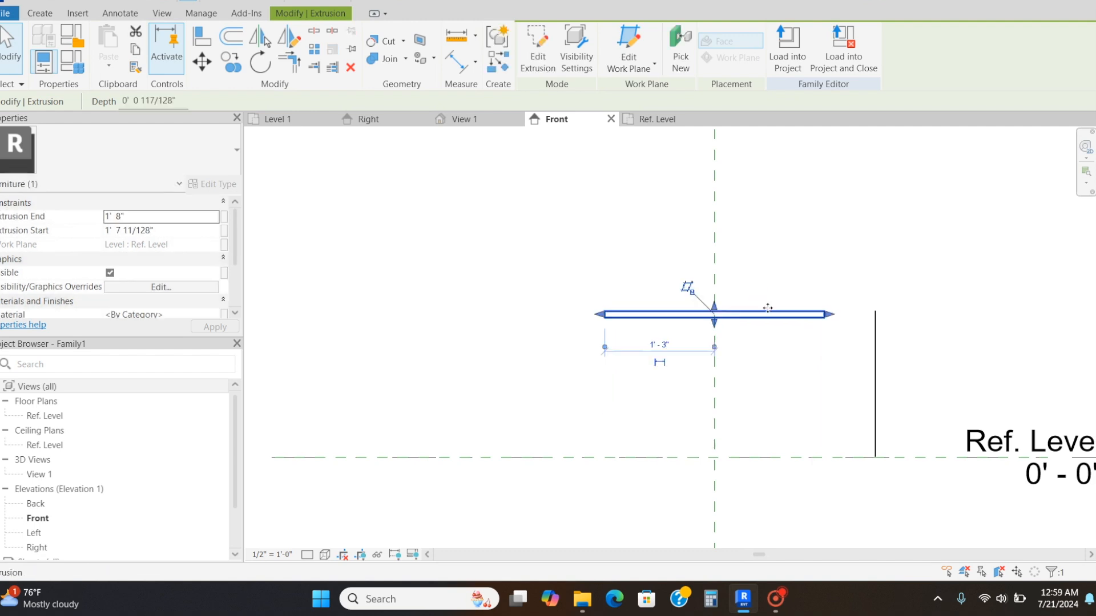
left_click(825, 289)
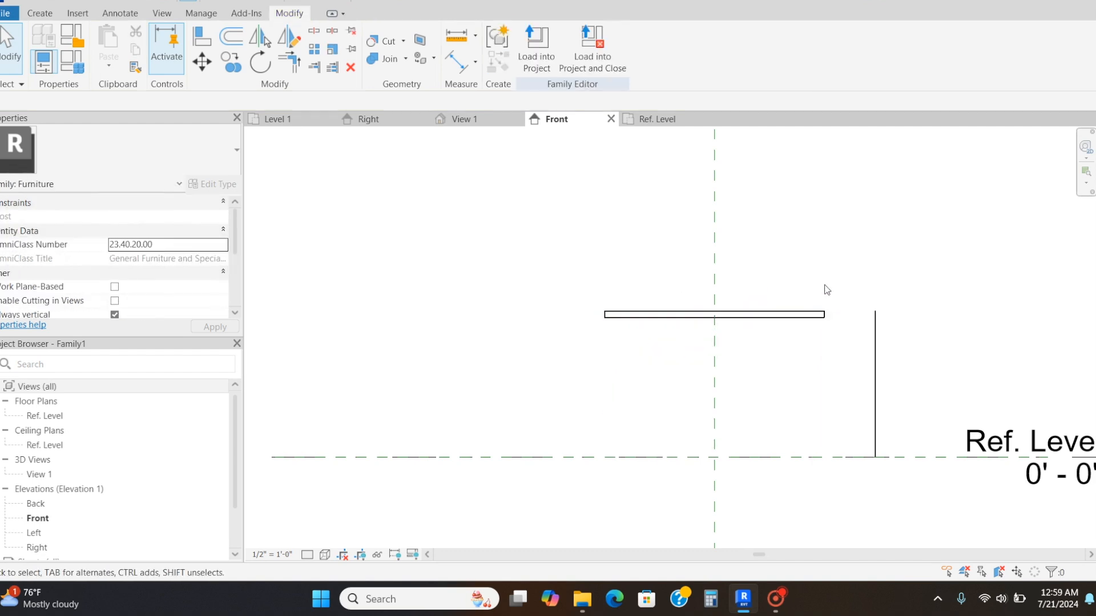
left_click(874, 356)
key("Delete")
- Create a second extrusion in the Ref. Level plan from a rectangle traced over the slab's opposite corners
left_click(654, 120)
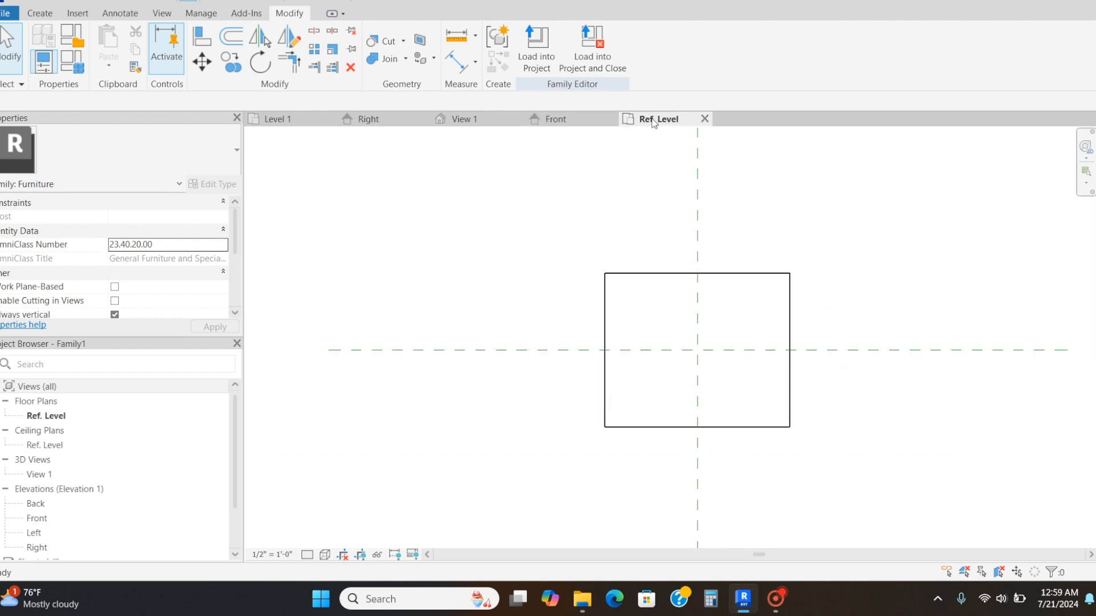
left_click(46, 19)
left_click(111, 45)
left_click(575, 35)
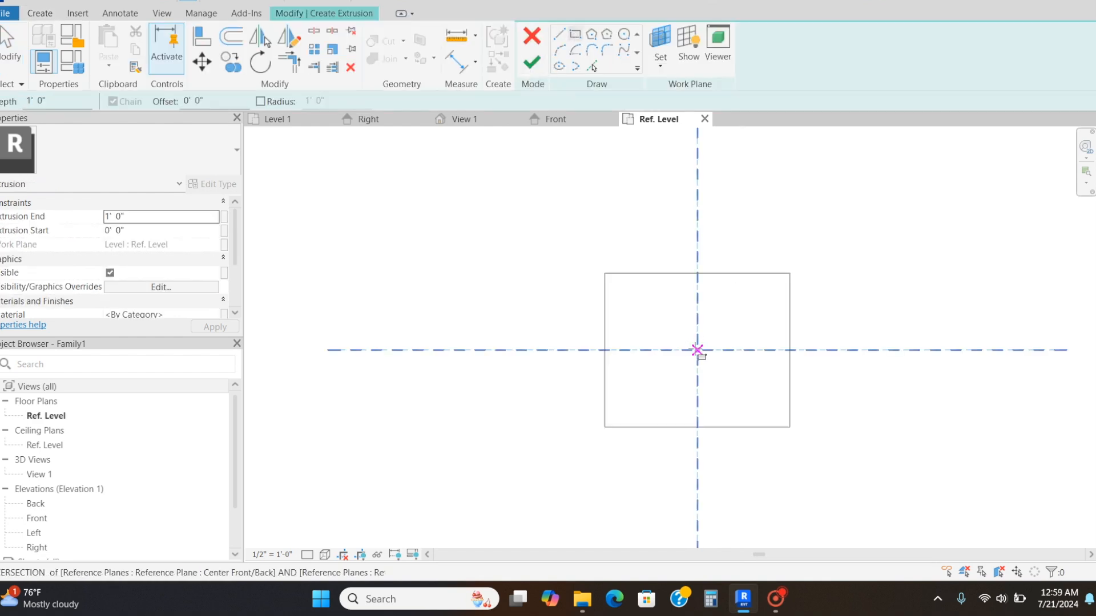
left_click(605, 274)
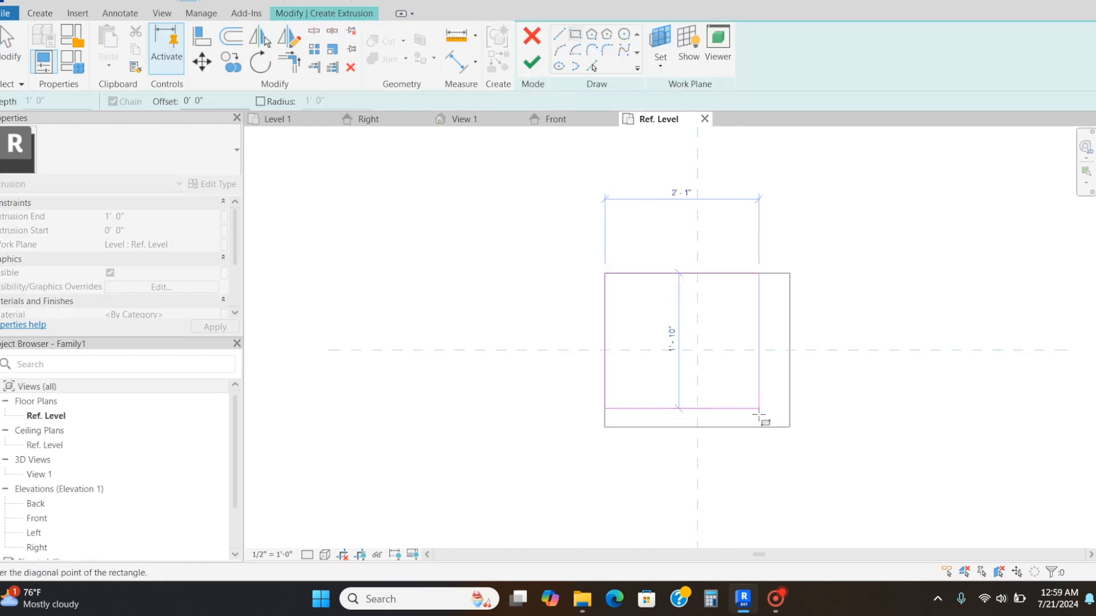
left_click(790, 426)
left_click(539, 68)
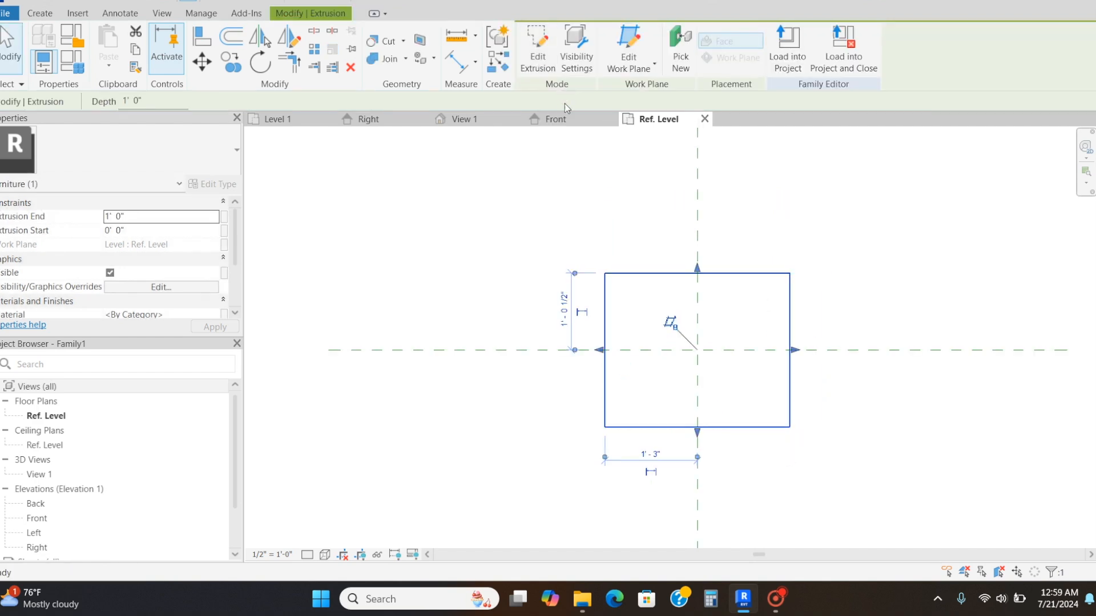
- In the Front elevation, stretch the new extrusion's top to the slab's underside and raise its bottom to about 1.3" above Ref. Level
left_click(579, 121)
left_click_drag(714, 363, 714, 313)
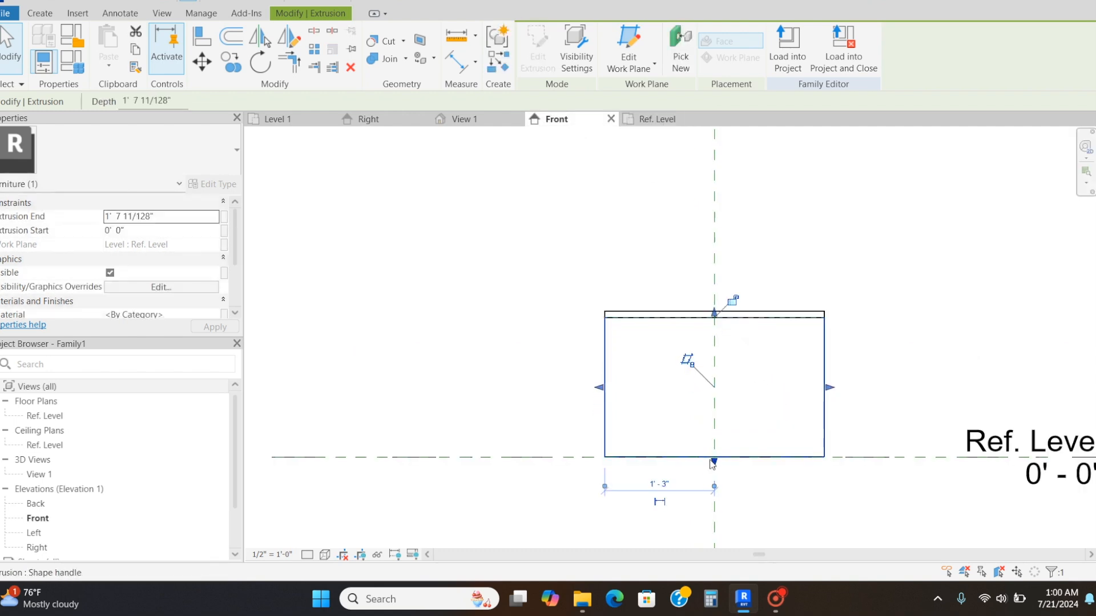
left_click_drag(714, 462, 713, 448)
- Pull both side faces of the lower extrusion inward about 1/2" from the slab's ends
scroll(651, 342, "up", 3)
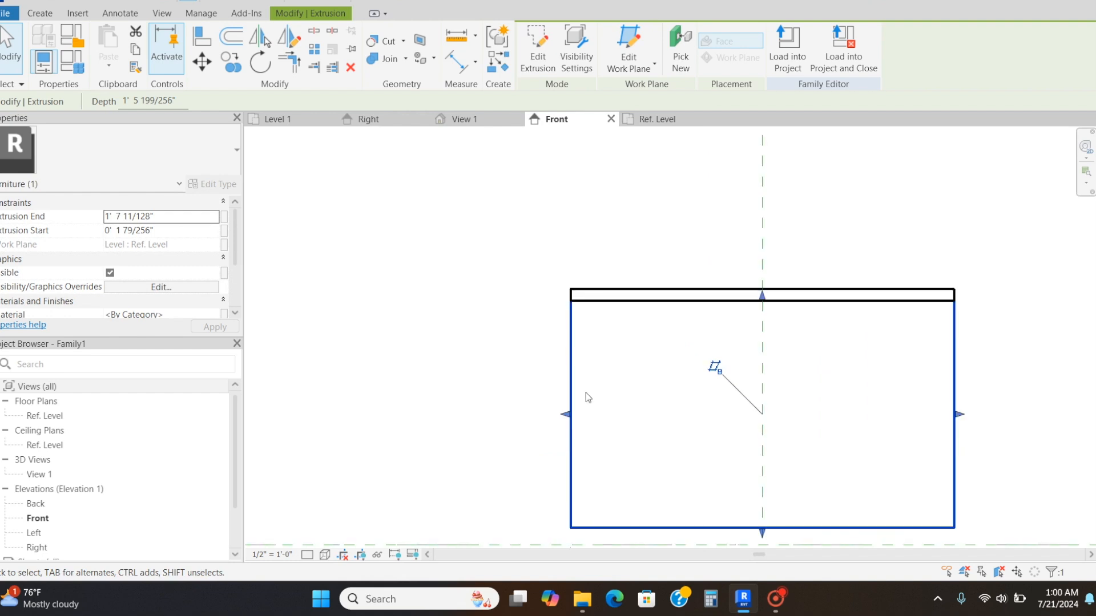
left_click_drag(565, 417, 578, 427)
scroll(795, 384, "down", 2)
middle_click_drag(795, 384, 590, 357)
scroll(804, 386, "up", 3)
left_click_drag(805, 386, 790, 372)
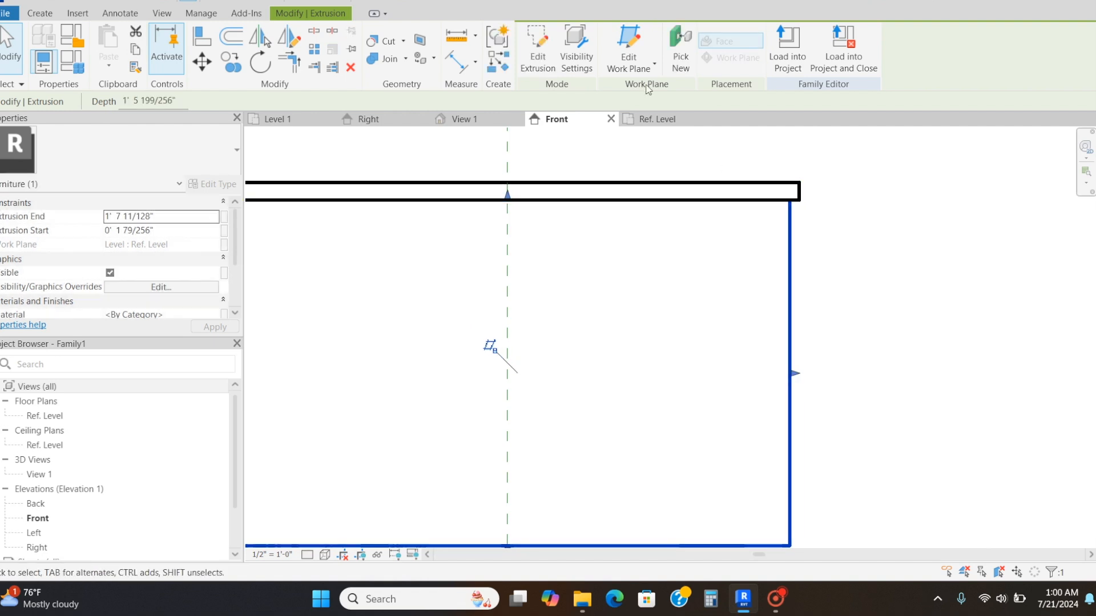
left_click(654, 118)
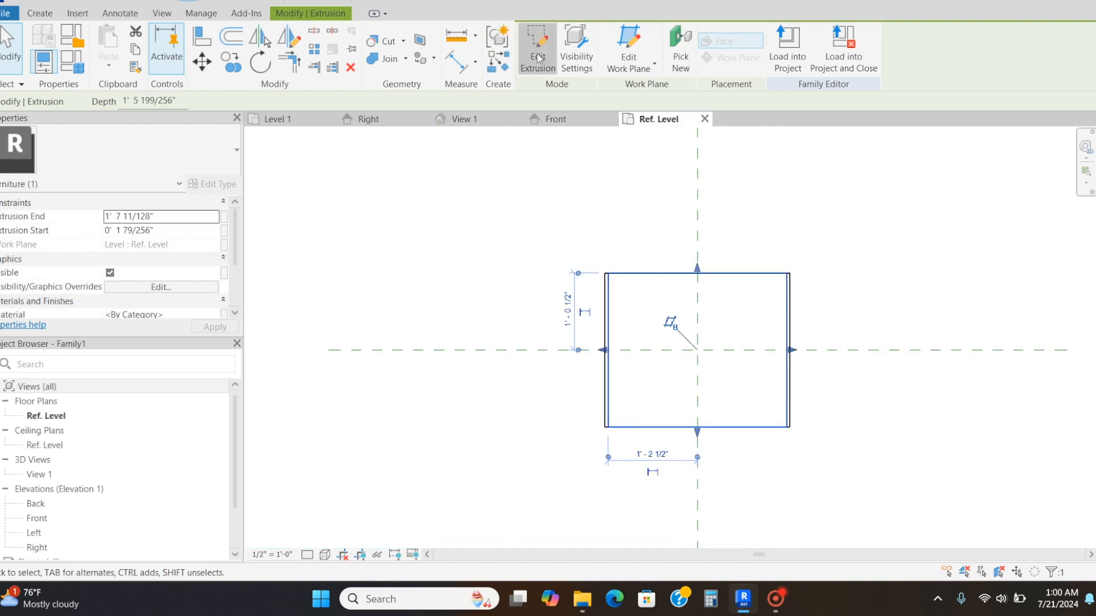
left_click(537, 51)
scroll(607, 296, "up", 2)
left_click(609, 297)
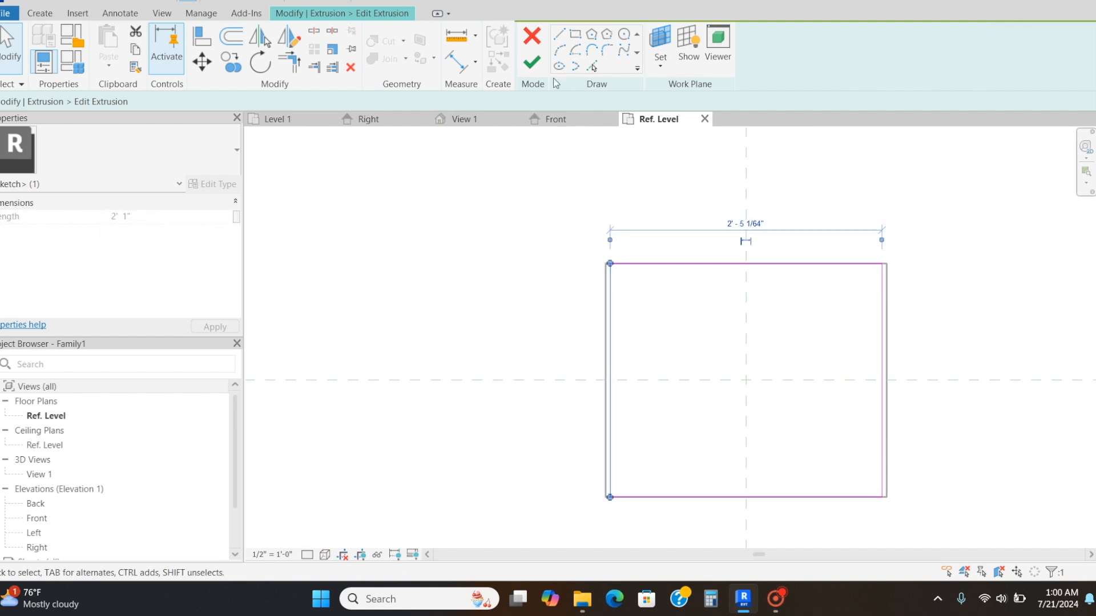
left_click(538, 68)
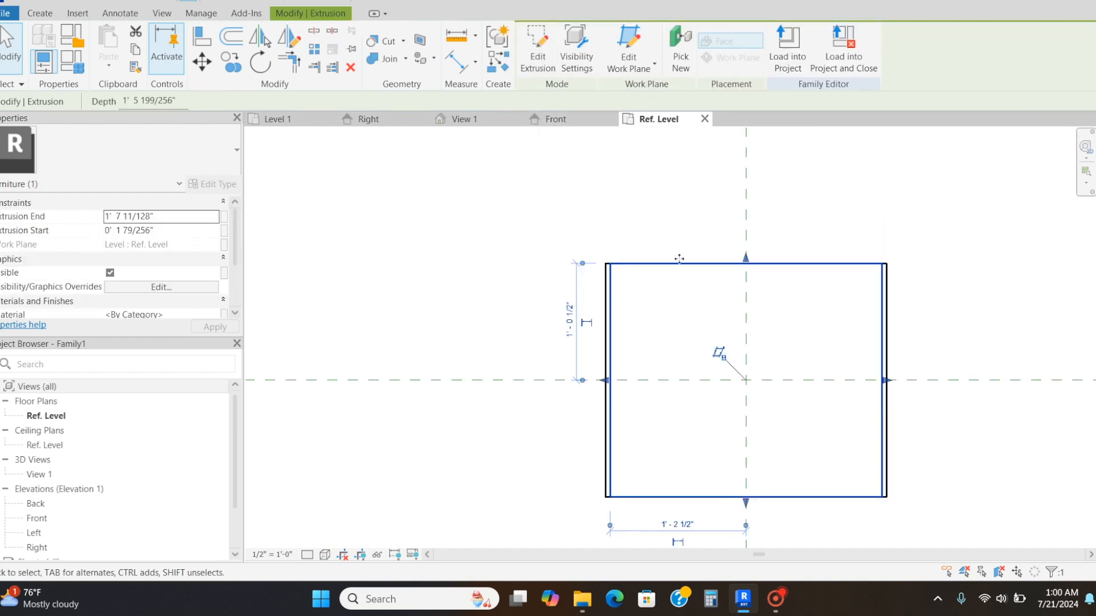
left_click(556, 119)
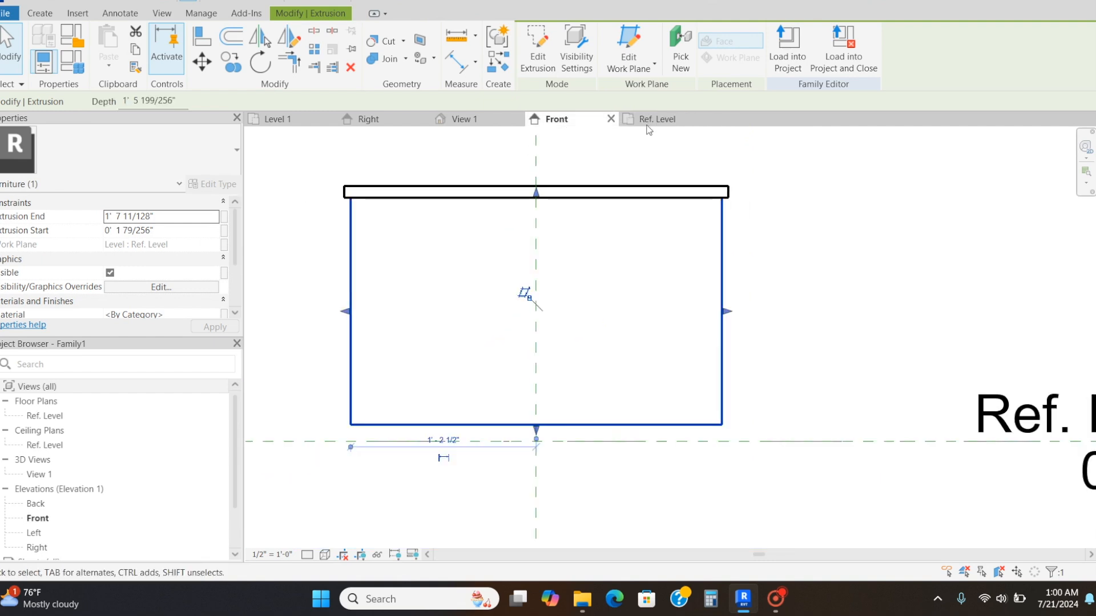
- In the Ref. Level plan, inset the lower extrusion's back face to 1'-0" from the centre plane and pull its front face slightly inward
left_click(656, 119)
left_click_drag(746, 259, 749, 275)
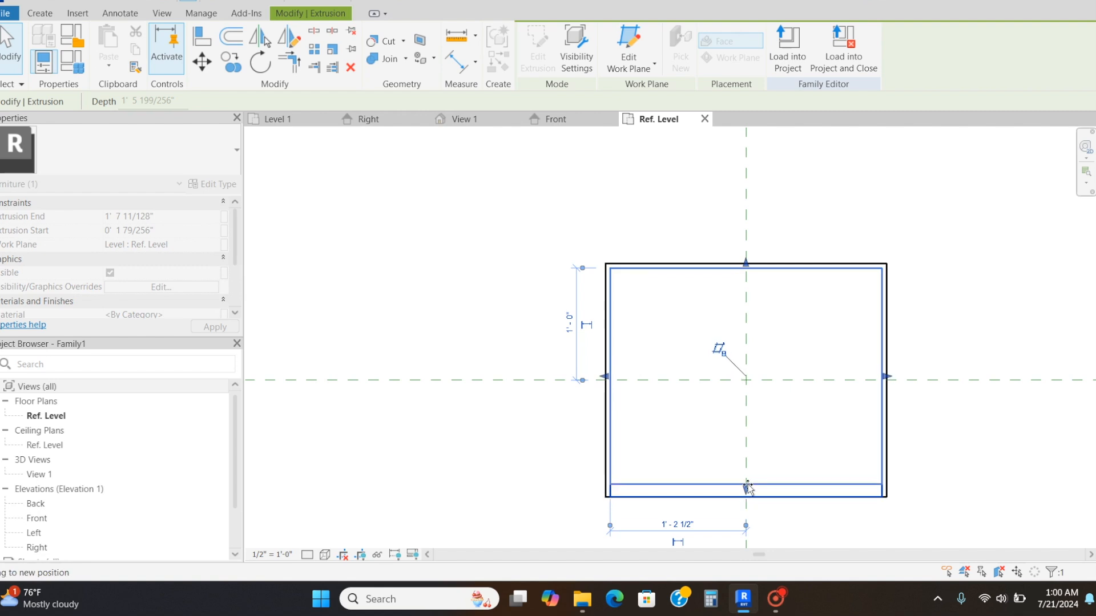
left_click_drag(751, 492, 751, 488)
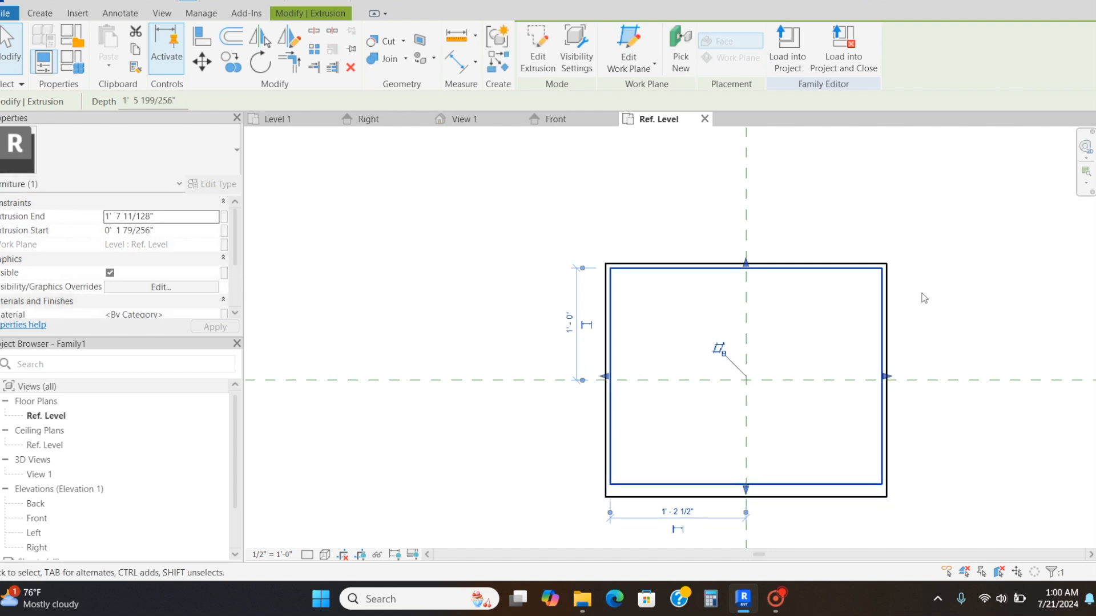
left_click(646, 169)
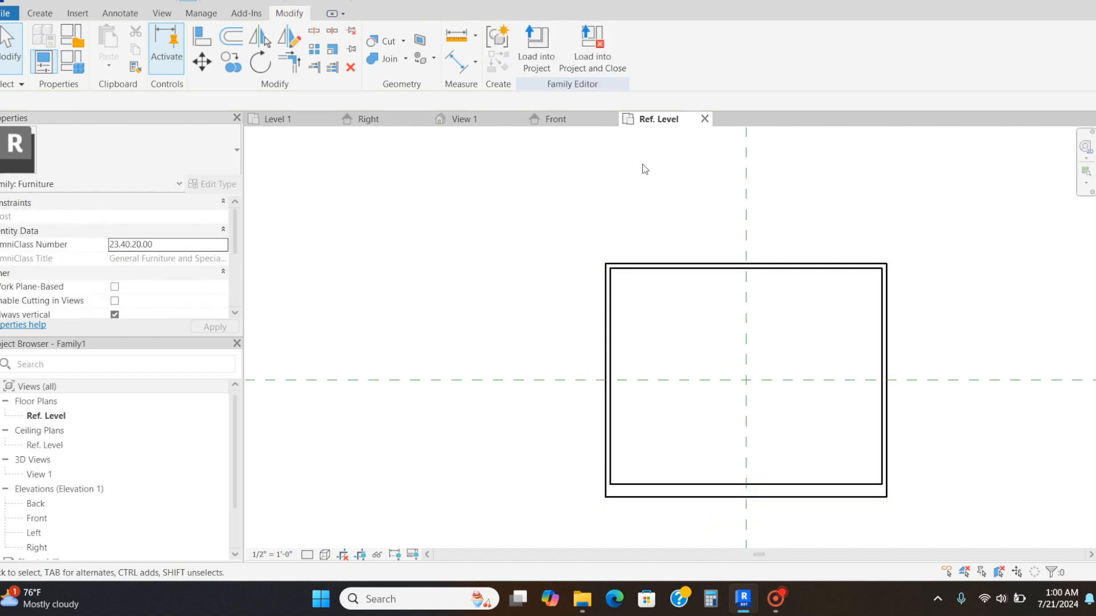
- In the Ref. Level plan, pull the lower extrusion's front face slightly further inward from the slab's front edge
left_click(658, 495)
scroll(740, 496, "up", 3)
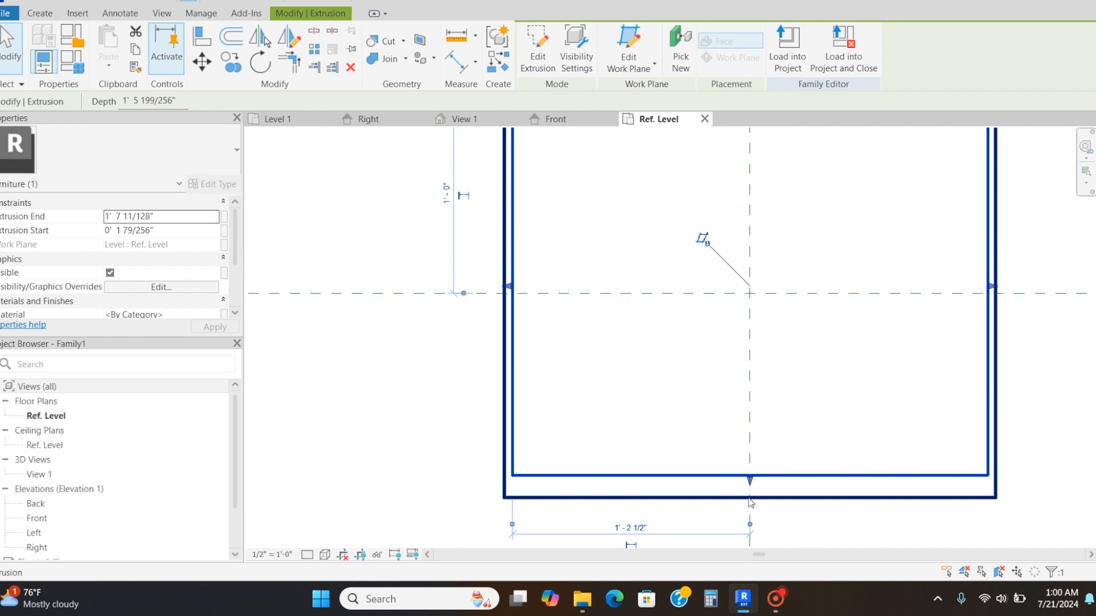
scroll(717, 399, "down", 1)
middle_click_drag(717, 399, 628, 331)
scroll(627, 337, "down", 1)
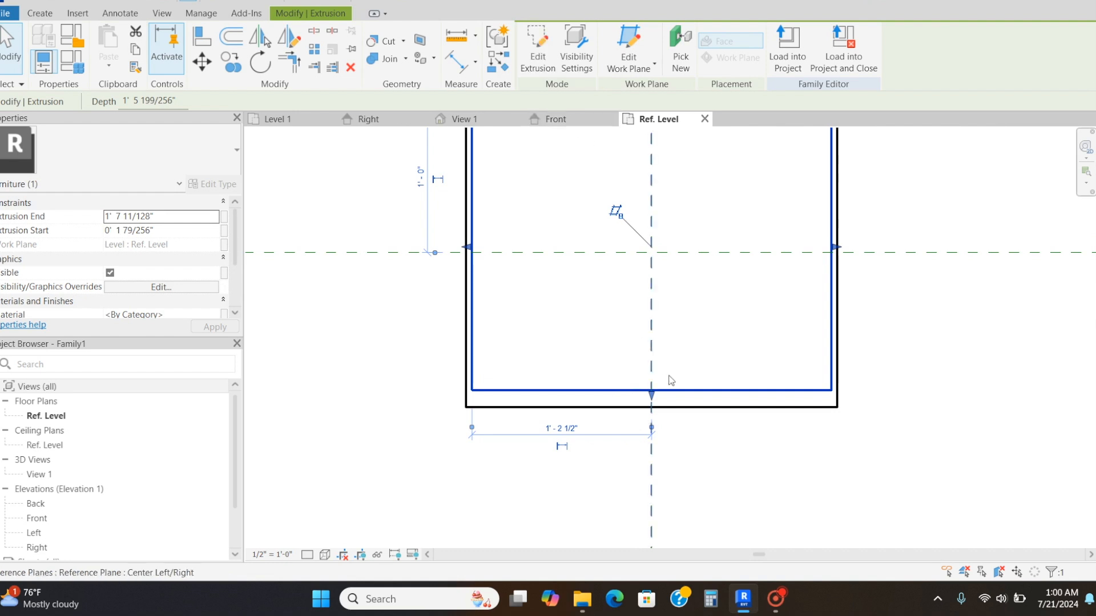
left_click(577, 120)
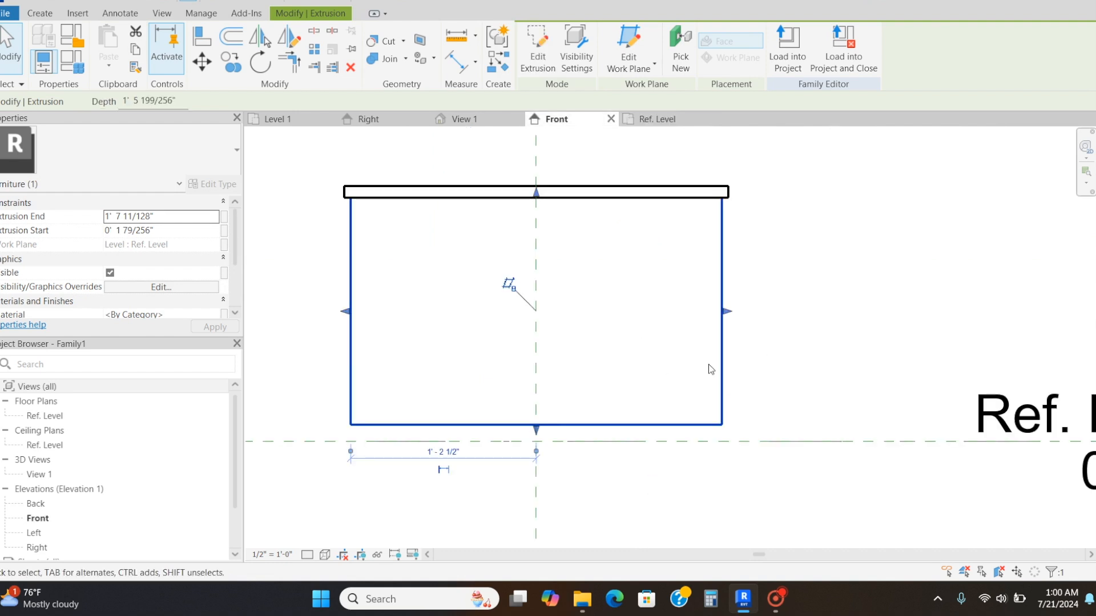
left_click(749, 316)
left_click(721, 325)
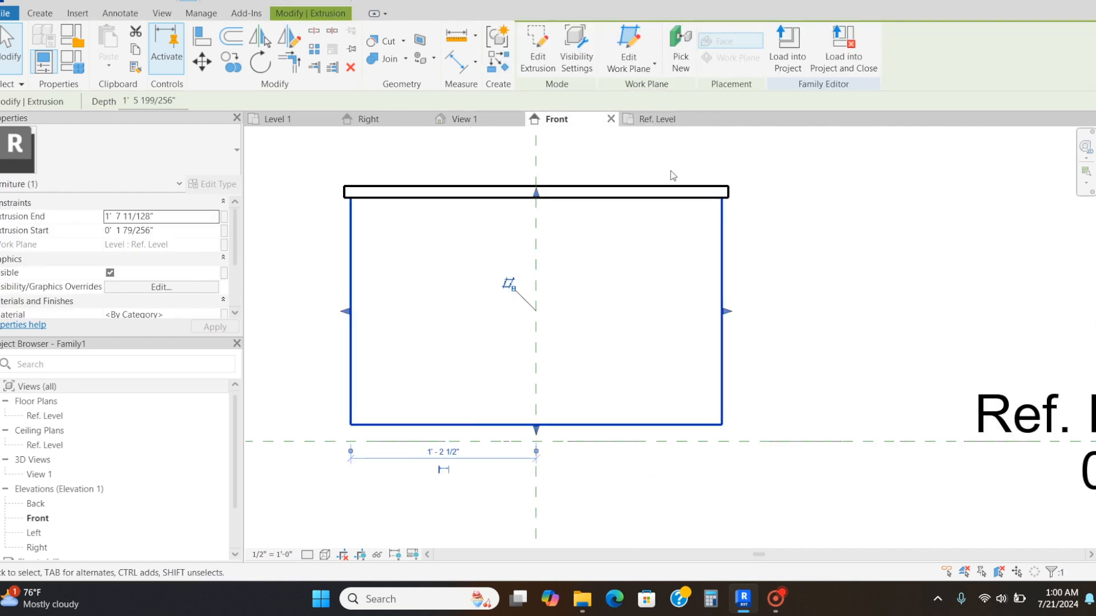
left_click(657, 120)
left_click(558, 122)
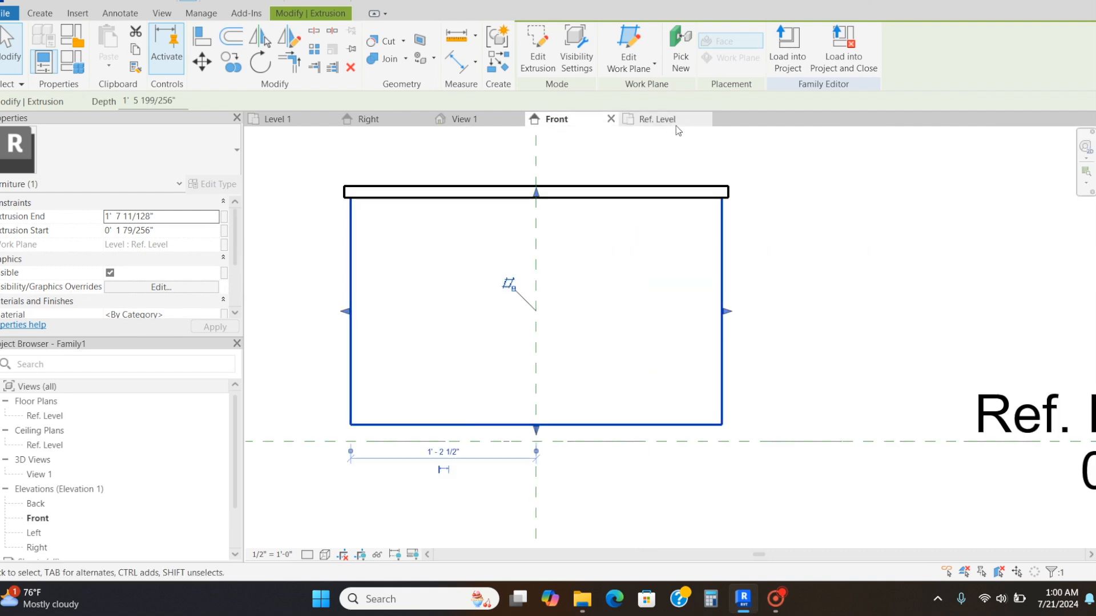
left_click(661, 118)
left_click_drag(651, 395, 651, 386)
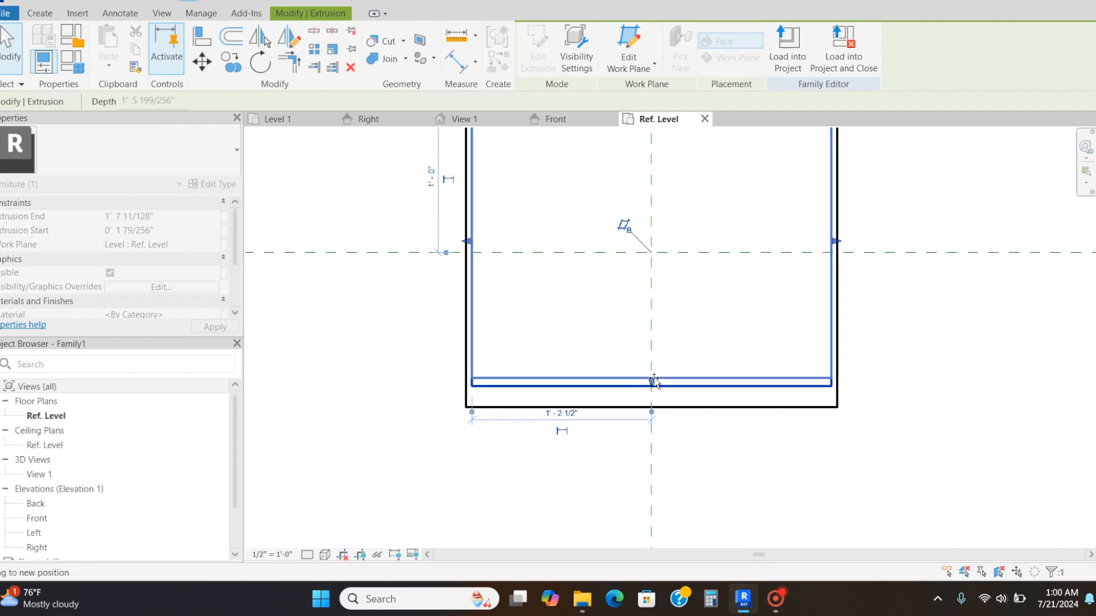
- In the Front elevation, raise the lower extrusion's bottom face to about 2.6" above Ref. Level
left_click(563, 120)
left_click(832, 243)
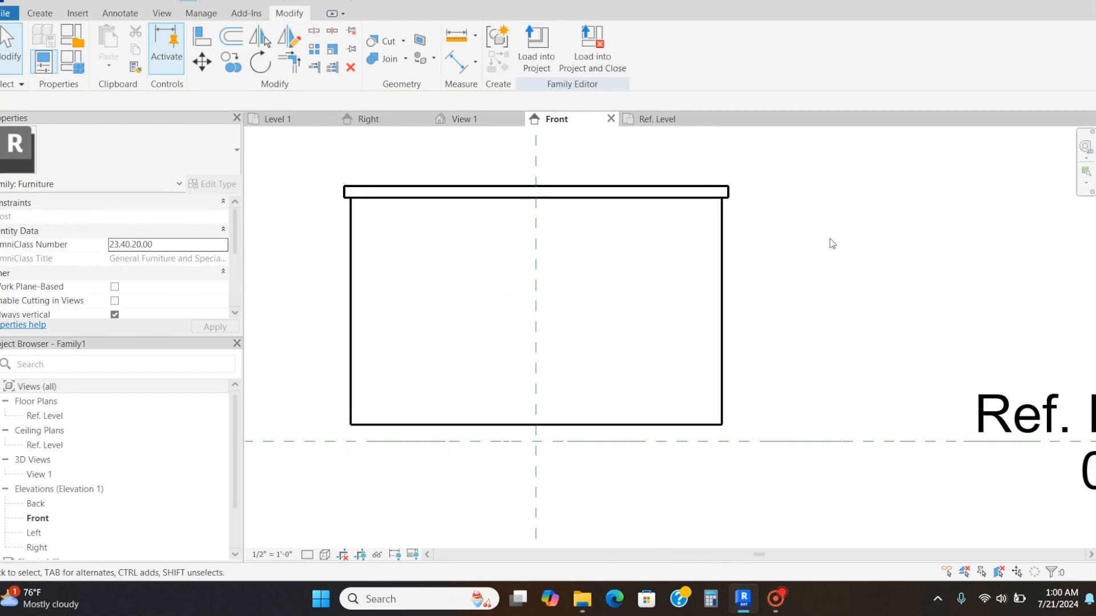
scroll(615, 409, "down", 2)
left_click(606, 419)
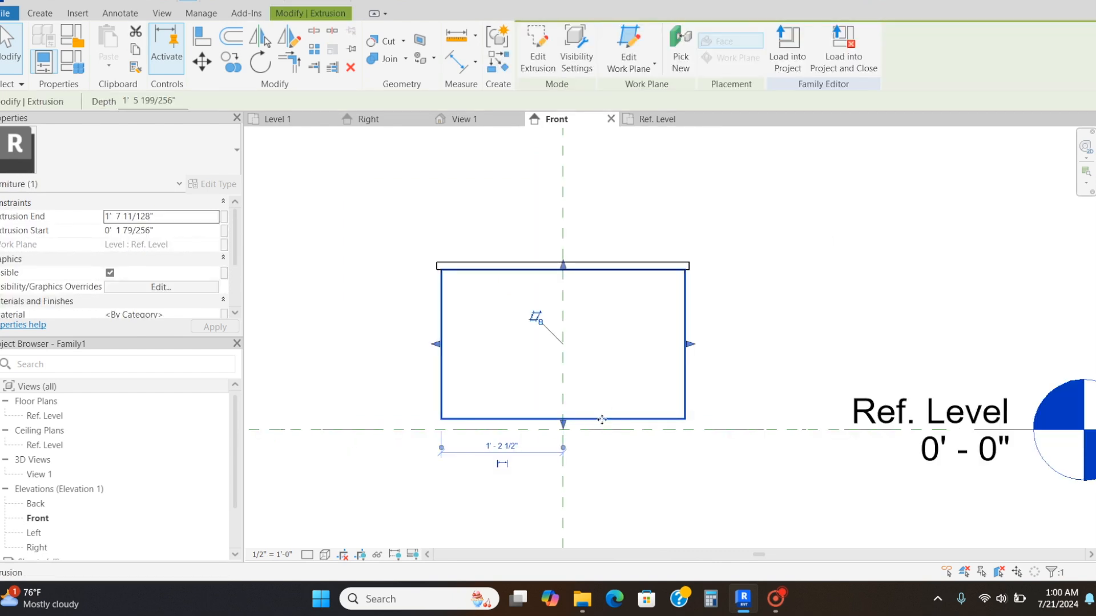
left_click_drag(565, 427, 564, 413)
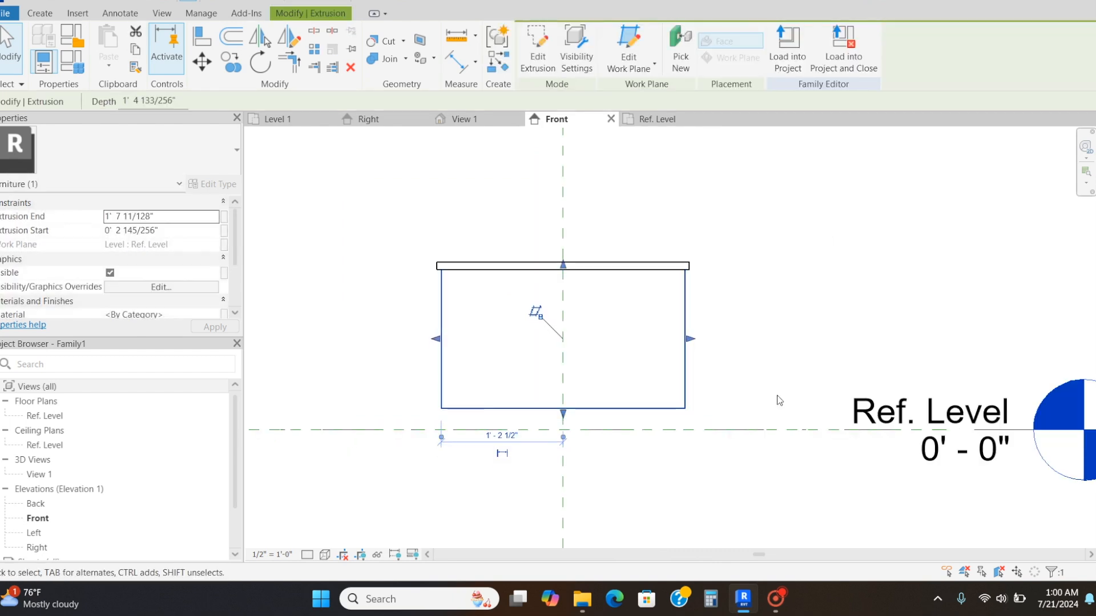
- Draw a 3" vertical model line up from Ref. Level just beside the body's right side
key("i")
left_click(706, 430)
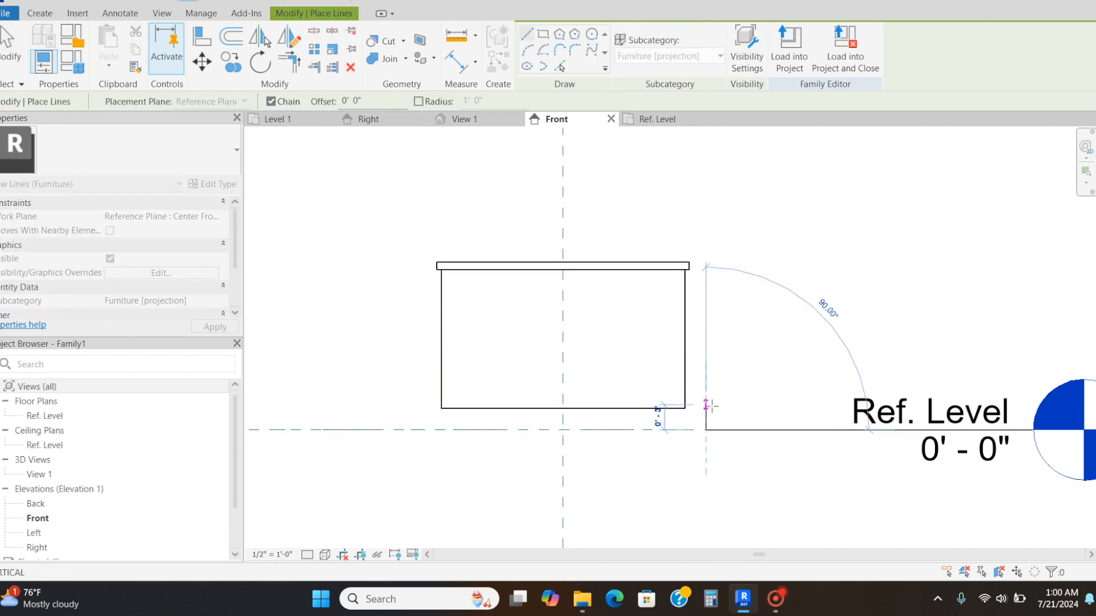
left_click(708, 405)
scroll(711, 405, "up", 2)
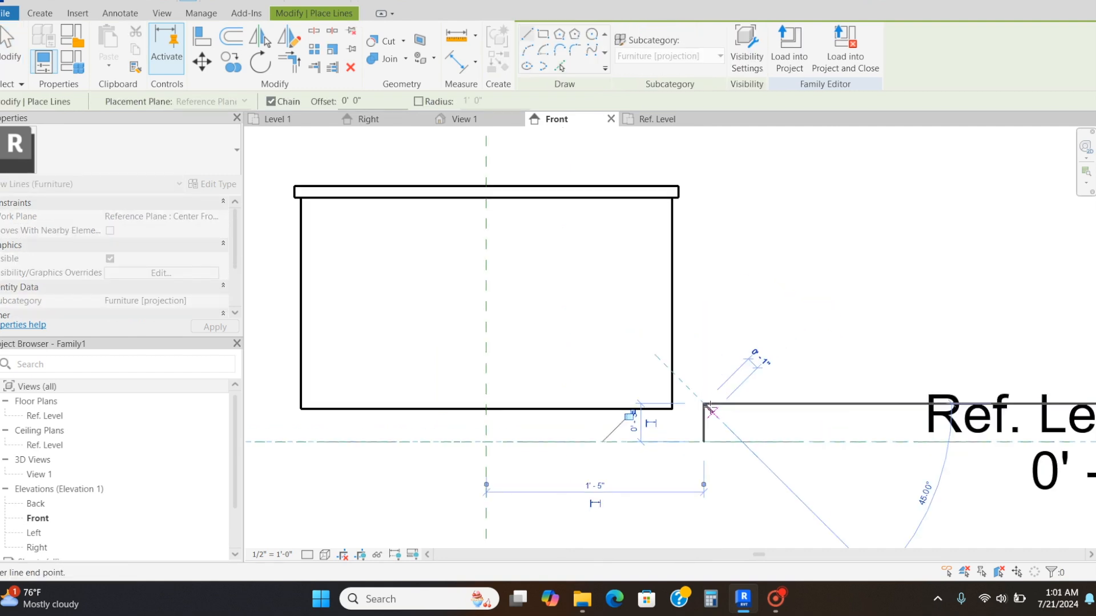
key("Escape")
key("Escape")
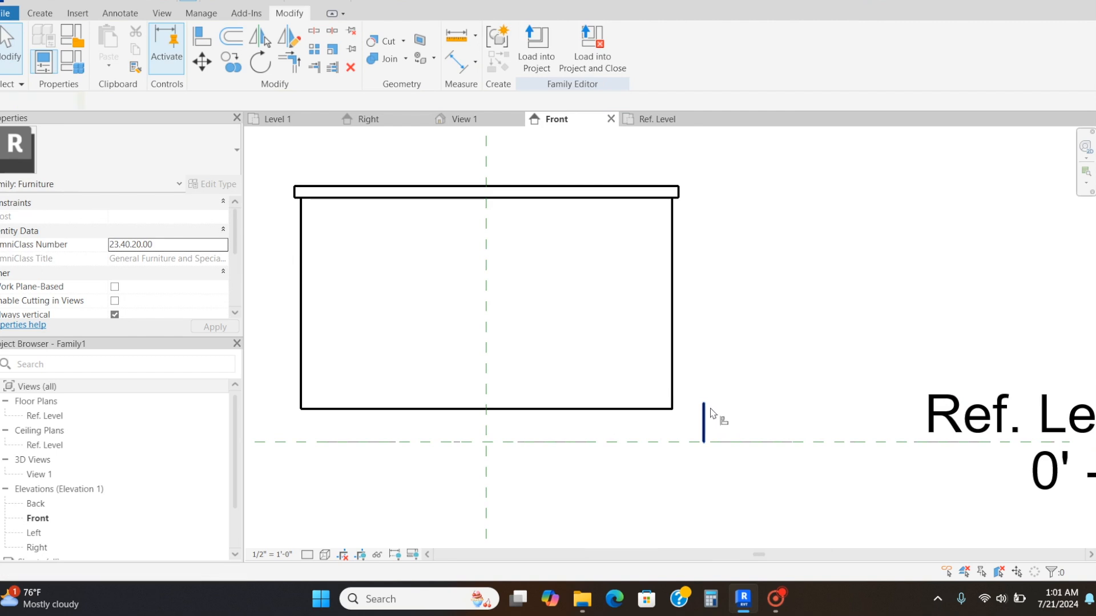
- Align the body's bottom face with the upper end of the 3" model line, and delete the line
key("a")
key("l")
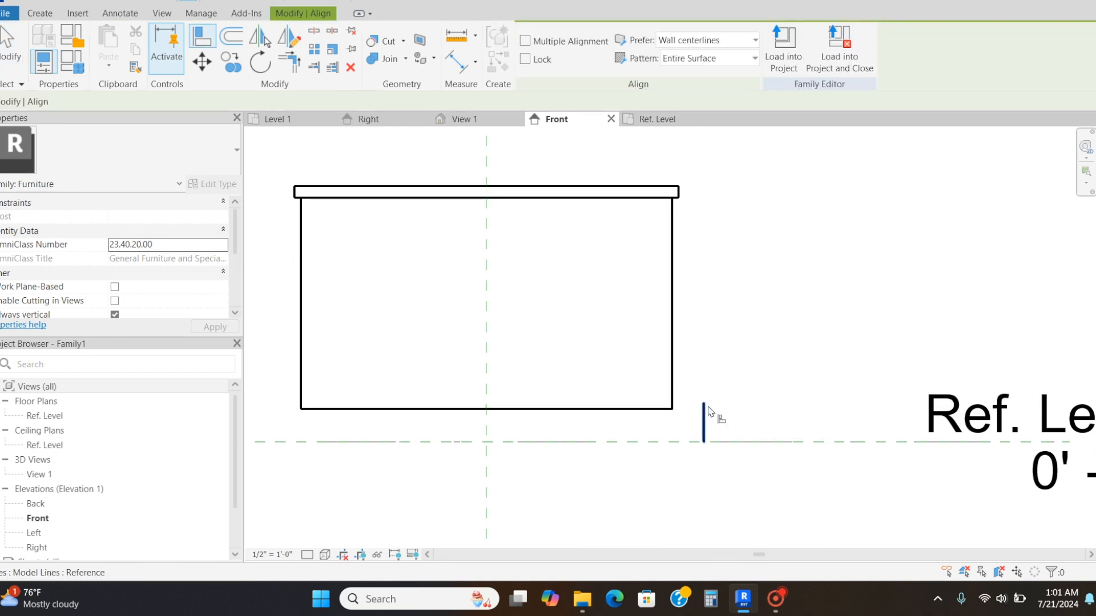
scroll(699, 415, "up", 2)
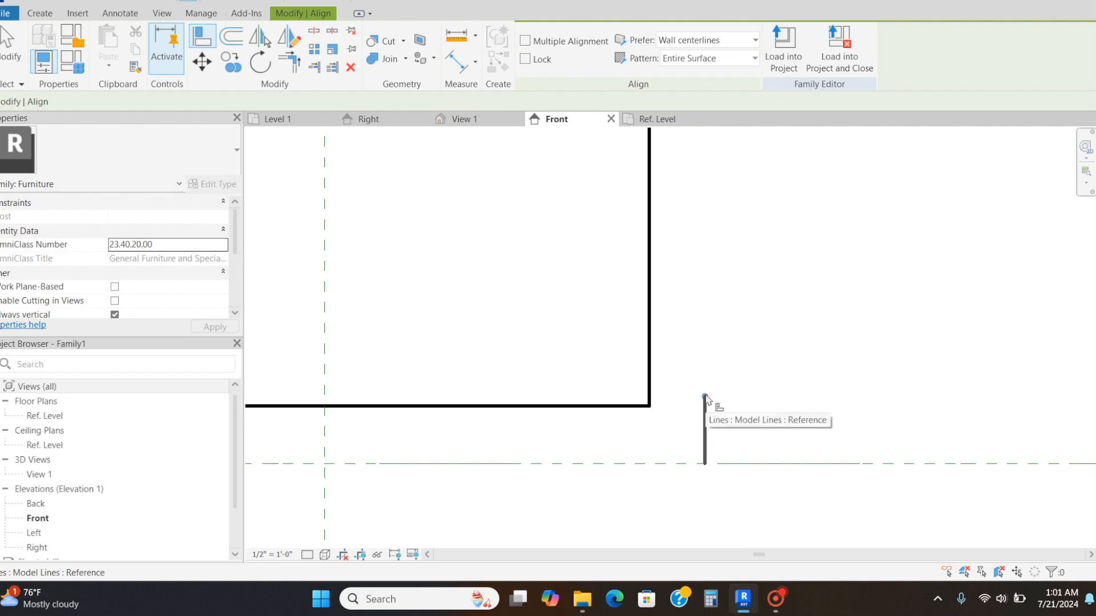
scroll(706, 397, "up", 1)
scroll(707, 398, "up", 2)
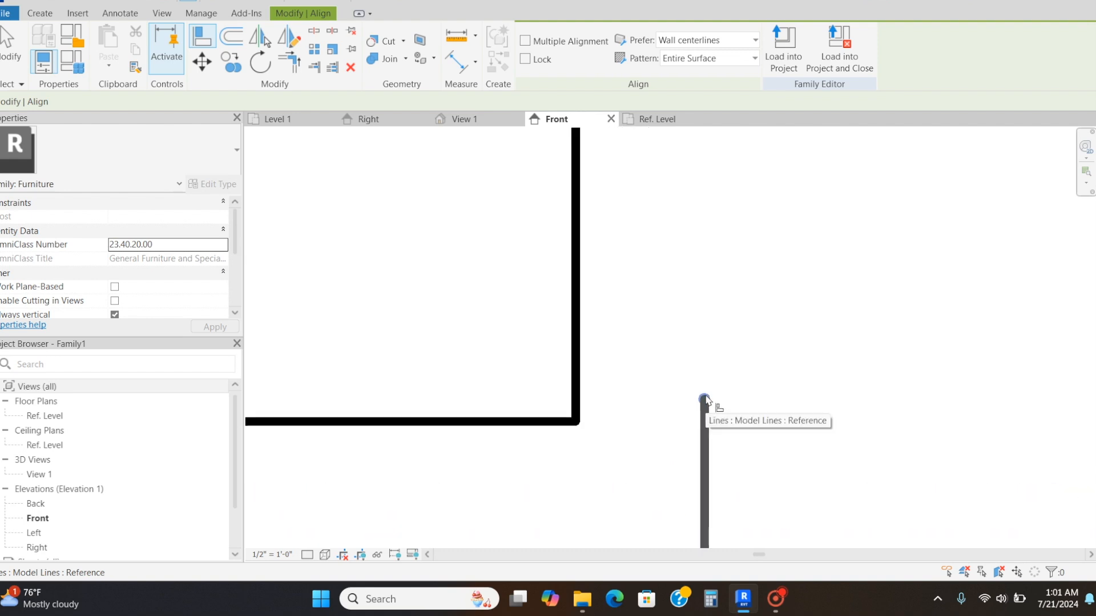
left_click(706, 398)
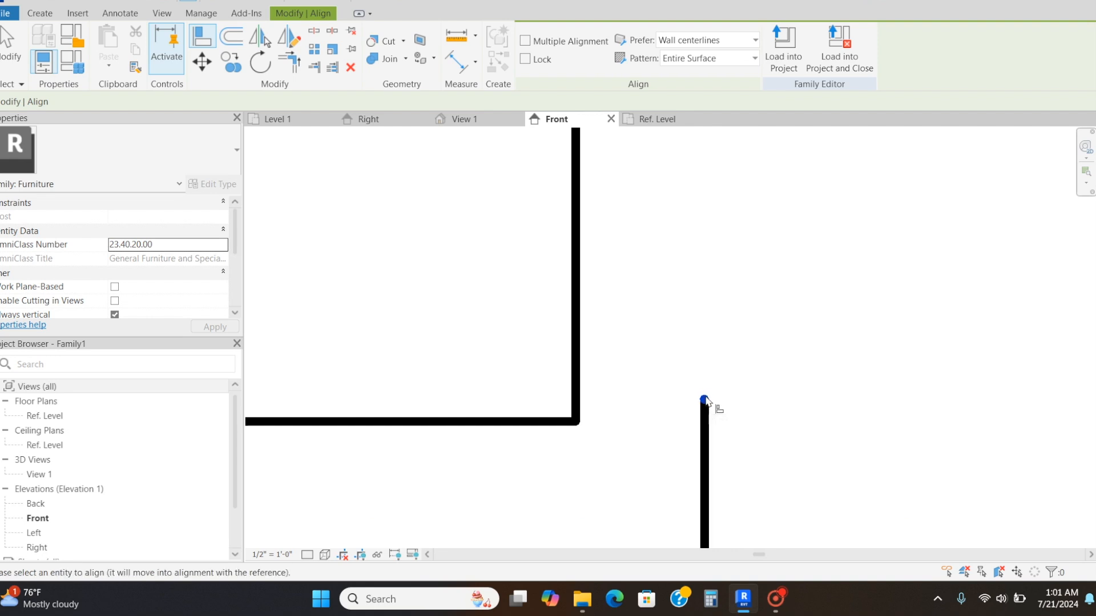
left_click(540, 432)
scroll(662, 428, "down", 5)
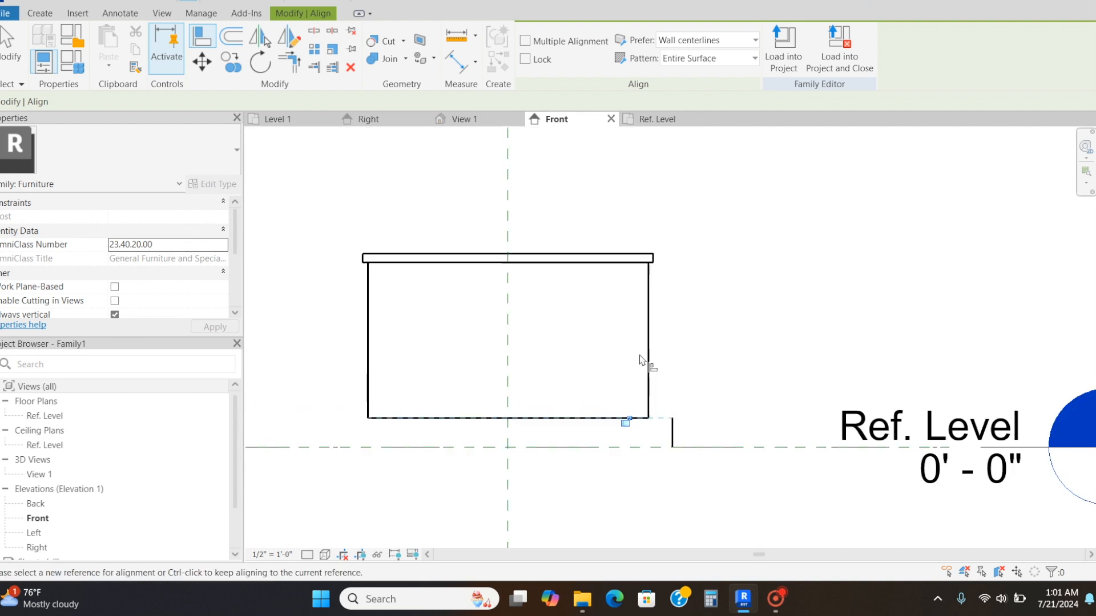
key("Escape")
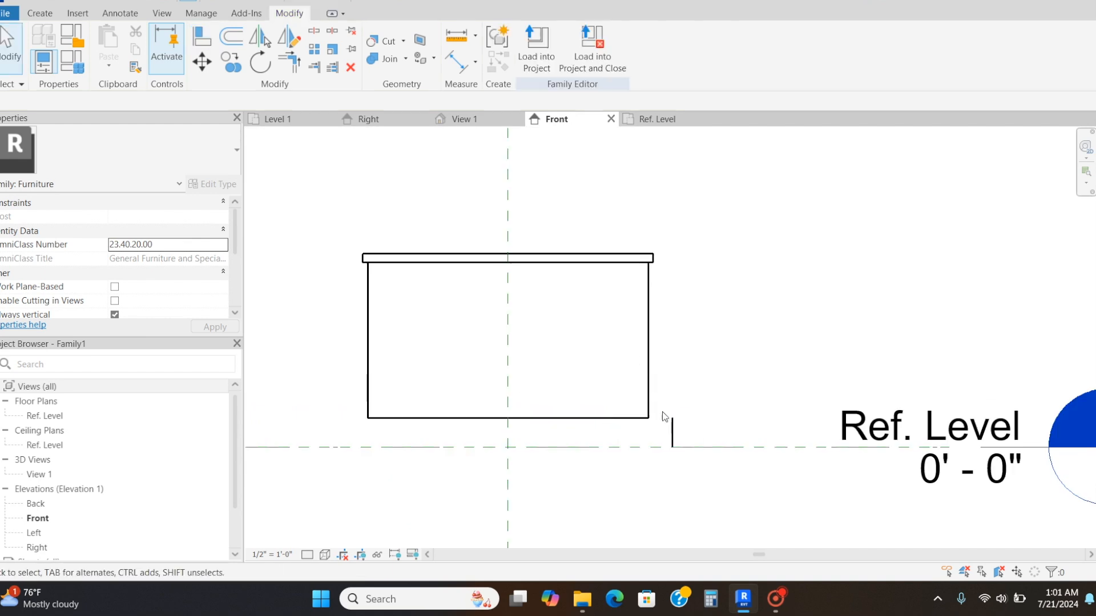
left_click(672, 432)
left_click(661, 177)
- Start an extrusion in the Ref. Level plan and sketch a circle of about 3/4" radius inside the body's back-left corner
left_click(656, 121)
scroll(648, 306, "down", 2)
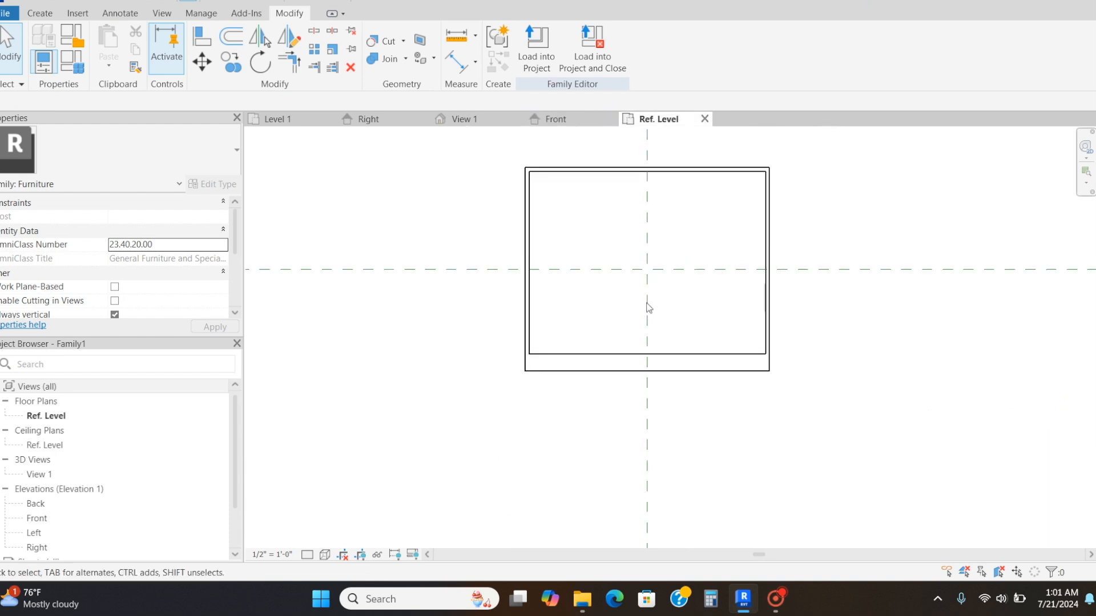
scroll(615, 347, "up", 2)
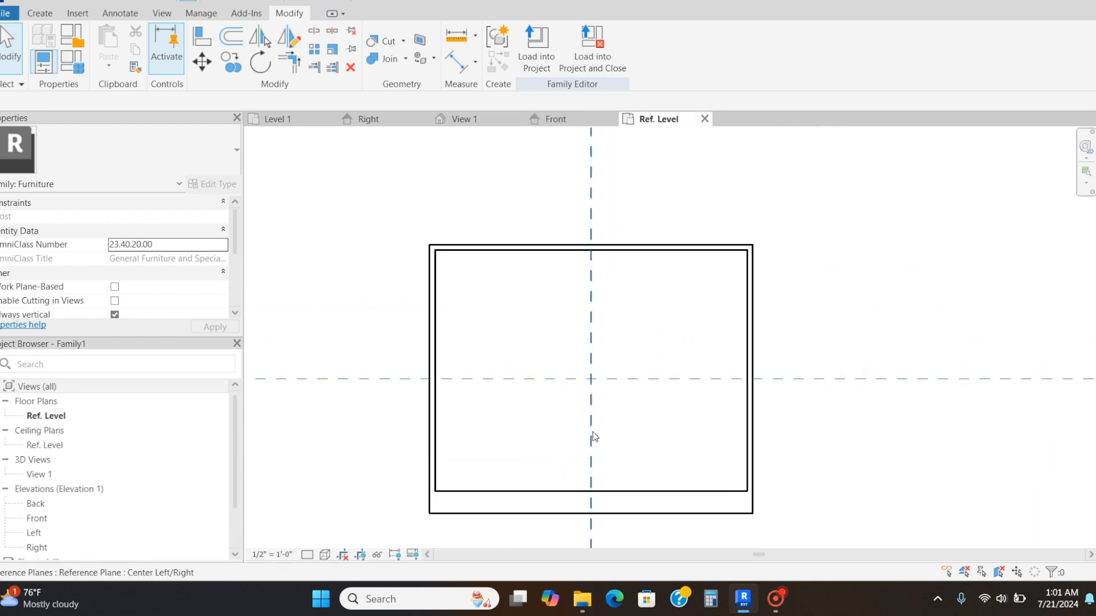
left_click(39, 13)
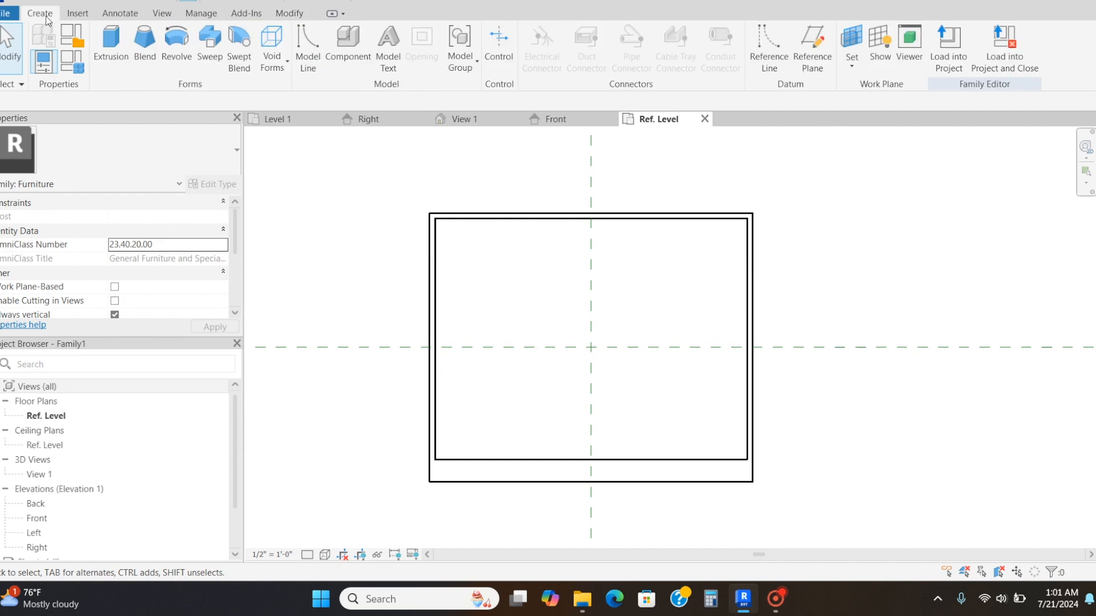
left_click(109, 41)
left_click(624, 36)
scroll(459, 234, "up", 2)
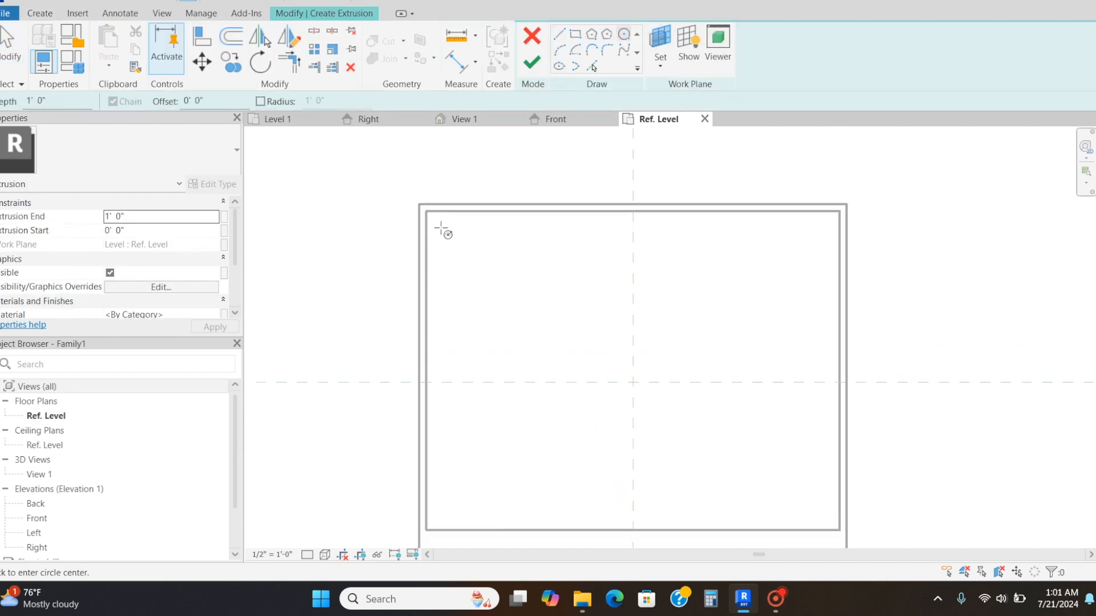
left_click(441, 226)
left_click(452, 228)
key("Escape")
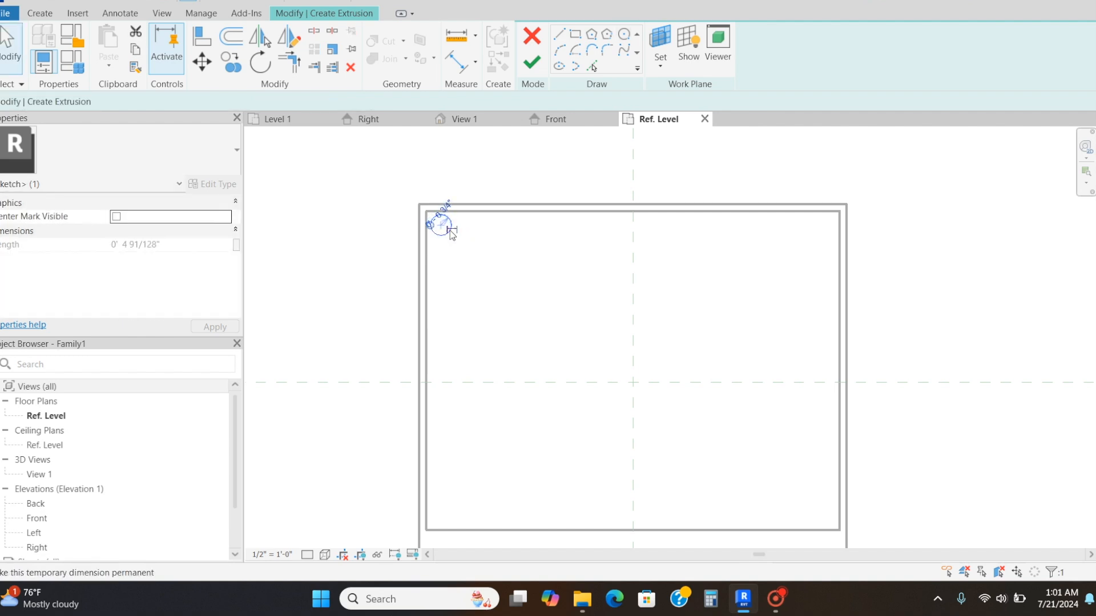
- Mirror the leg circle about the Center Left/Right and Center Front/Back planes to get one circle near each corner
key("m")
key("m")
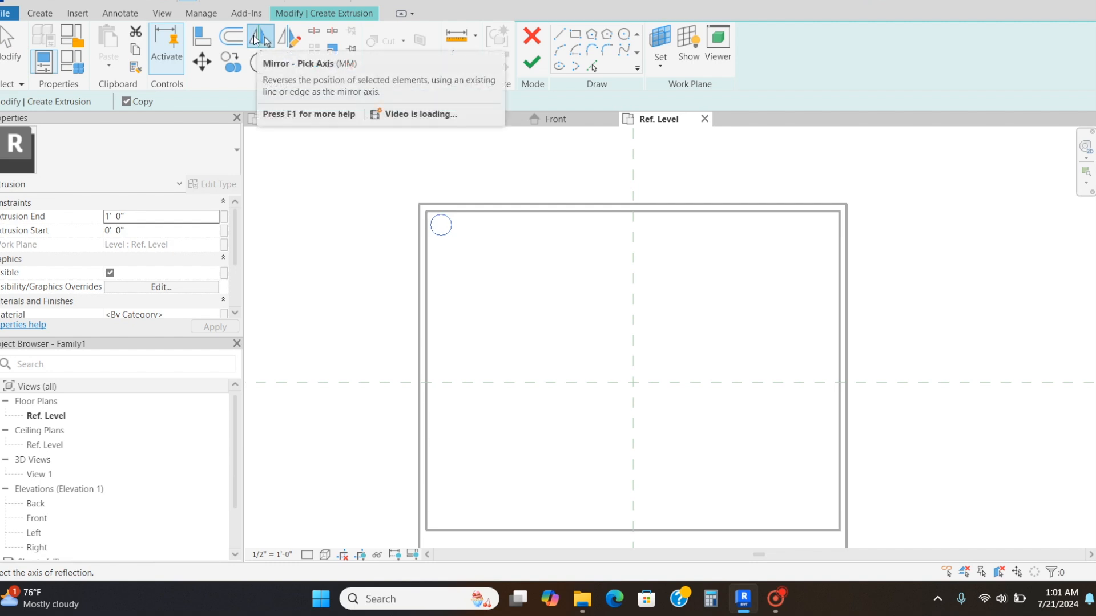
left_click(632, 251)
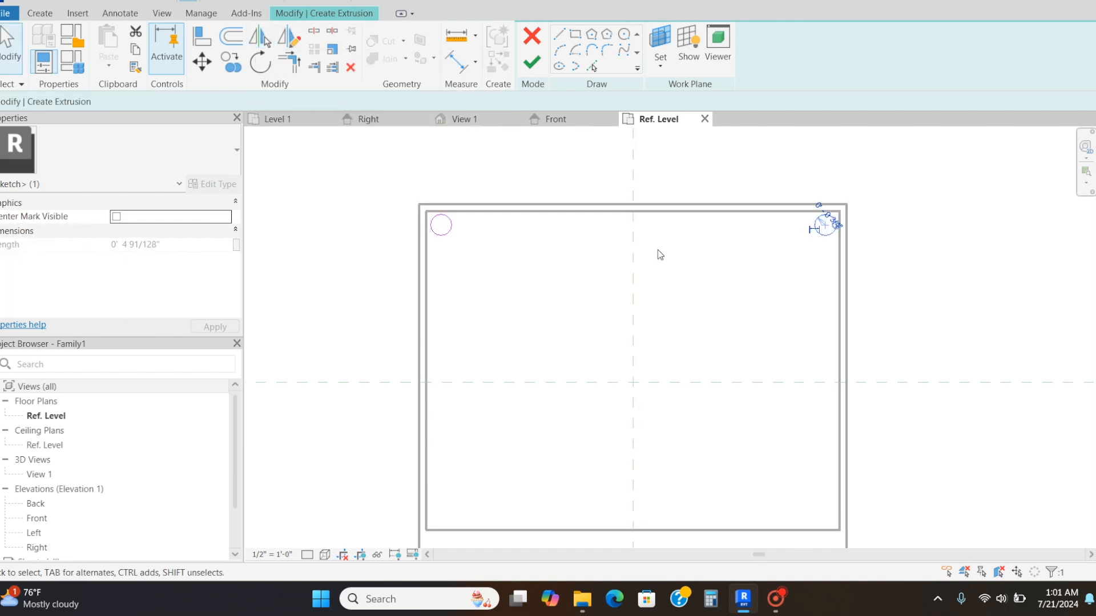
key("m")
key("m")
left_click(747, 383)
key("m")
key("m")
left_click(635, 413)
scroll(635, 362, "down", 1)
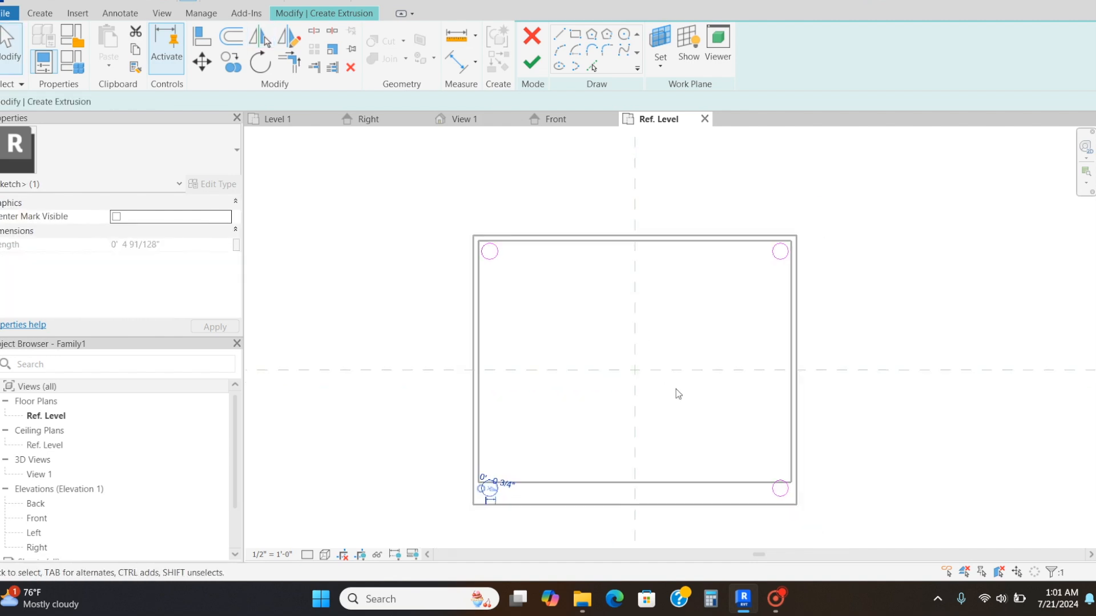
- Move the two front leg circles back until they sit inside the body's front edge
middle_click_drag(668, 375, 702, 340)
left_click(542, 408)
left_click_drag(468, 408, 833, 464)
key("Up")
key("Up")
key("Up")
key("Up")
key("Up")
key("Up")
key("Up")
key("Up")
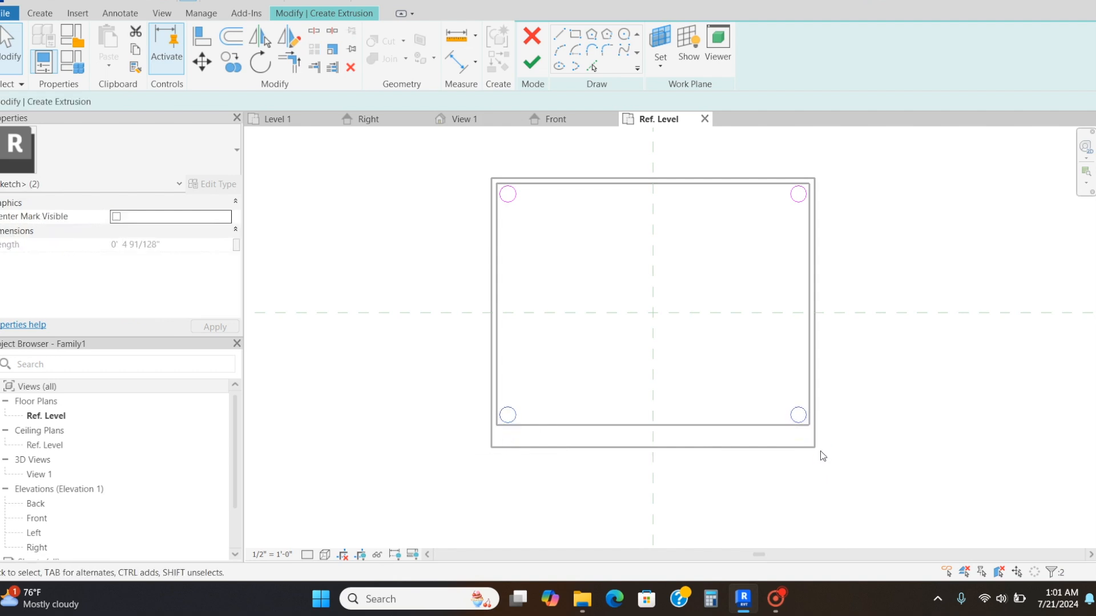
left_click(879, 350)
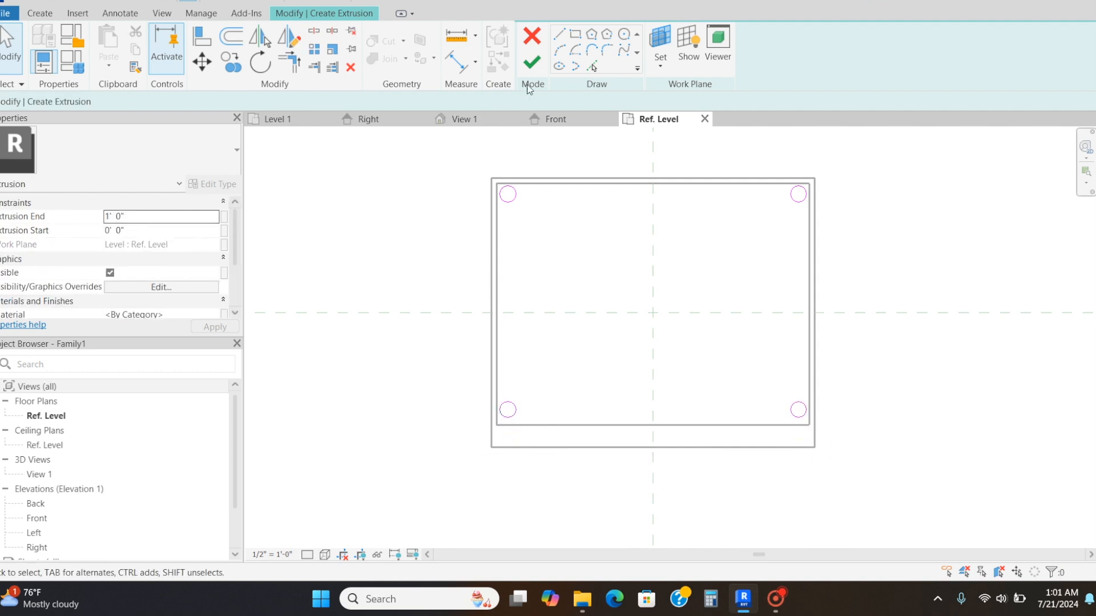
- Finish the leg extrusion and, in the Front elevation, lower its top to the body's underside
left_click(533, 64)
key("ctrl+Tab")
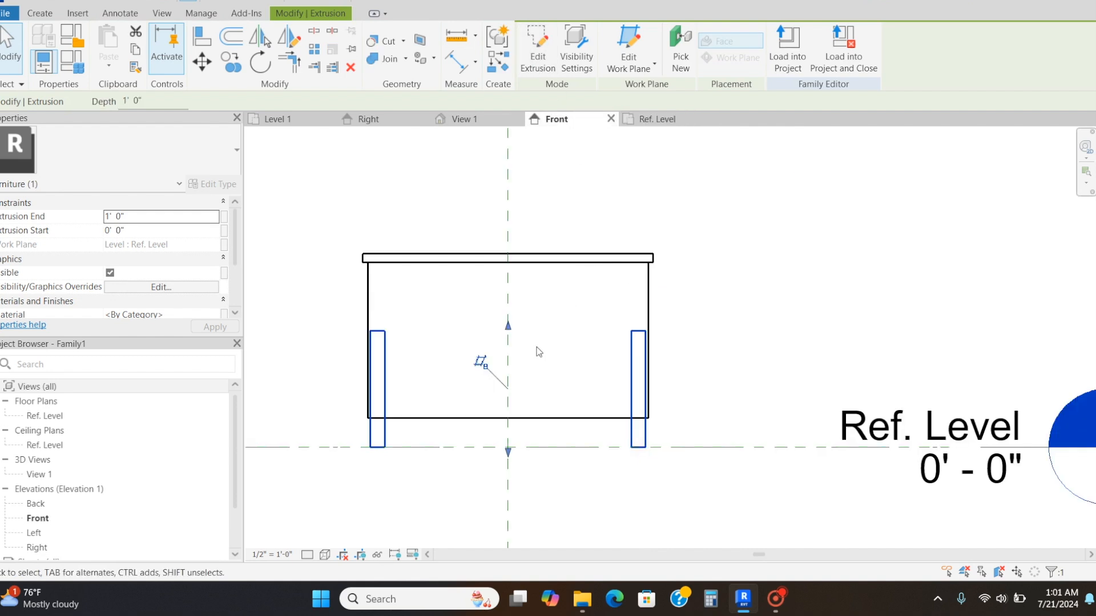
left_click_drag(508, 329, 509, 418)
left_click(747, 354)
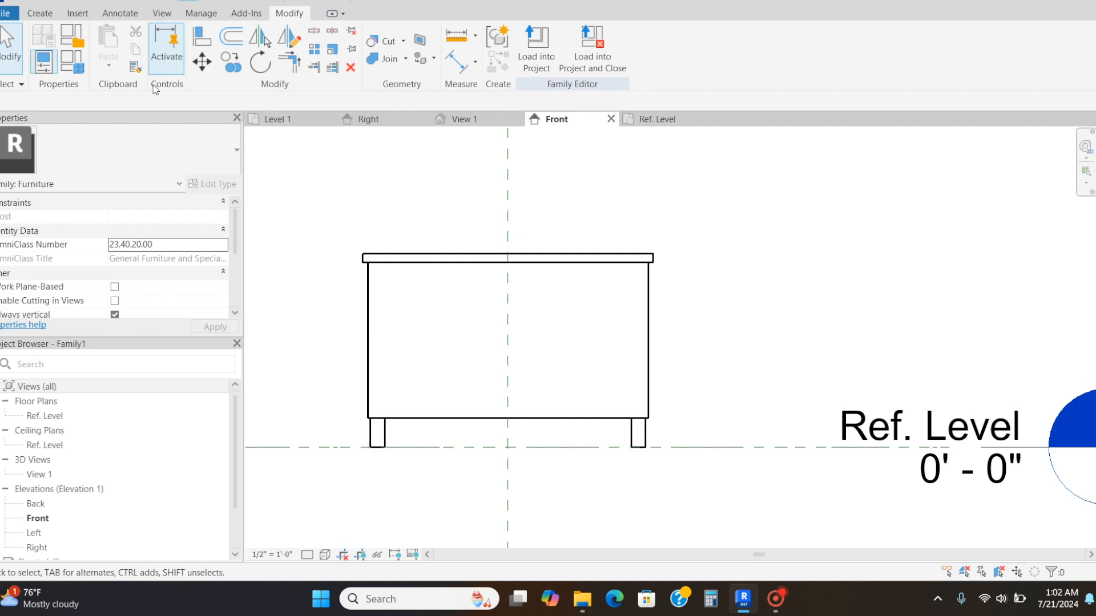
- Start an extrusion in the Front elevation and sketch a rectangle about 7" high, slightly inset, across the upper half of the body
left_click(42, 14)
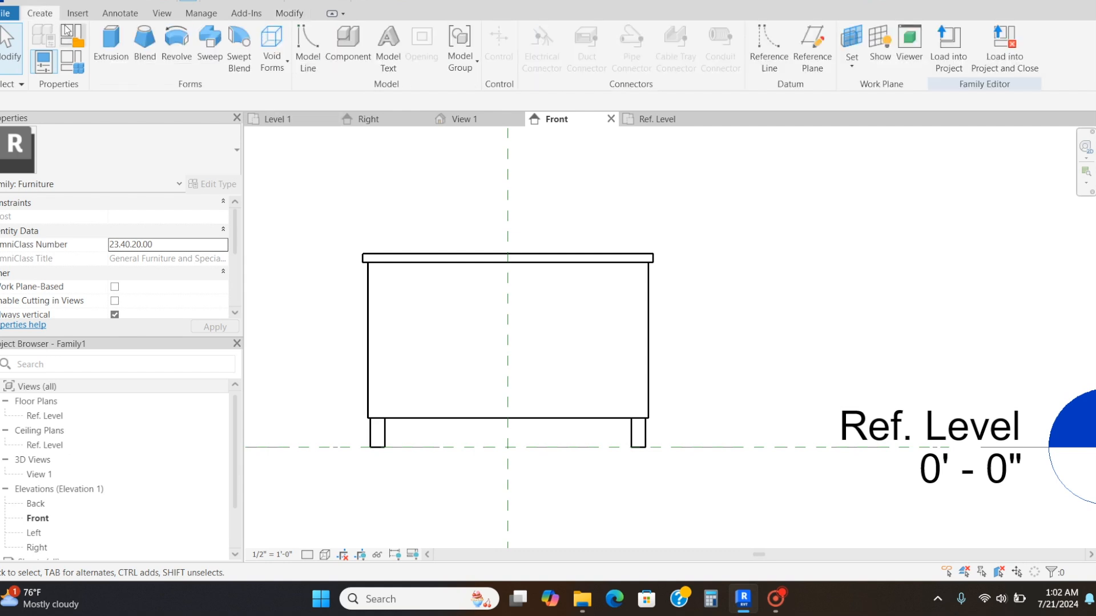
left_click(111, 45)
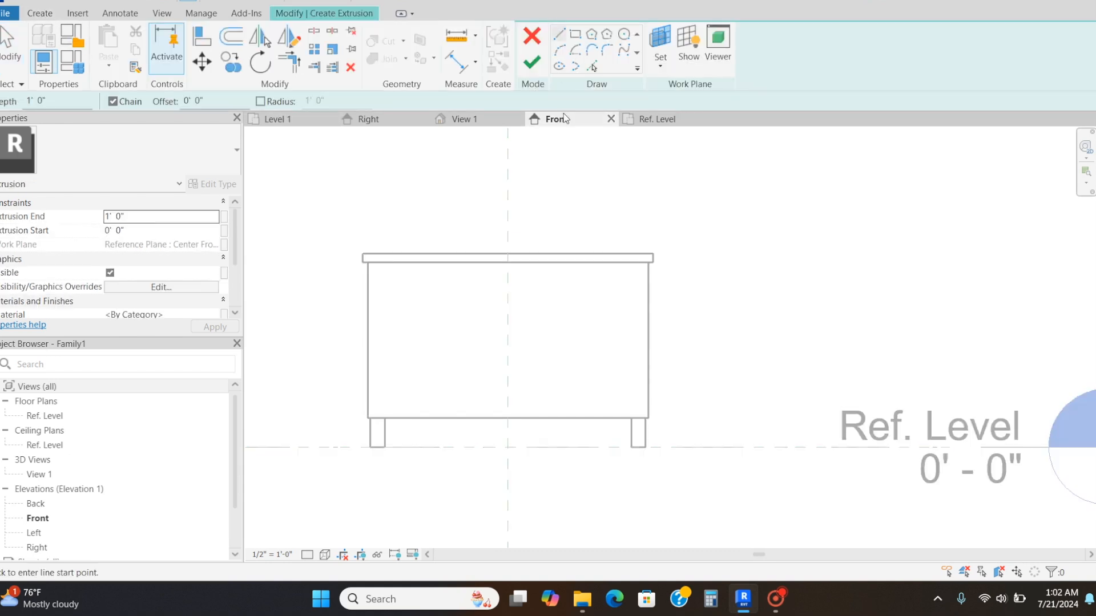
left_click(575, 35)
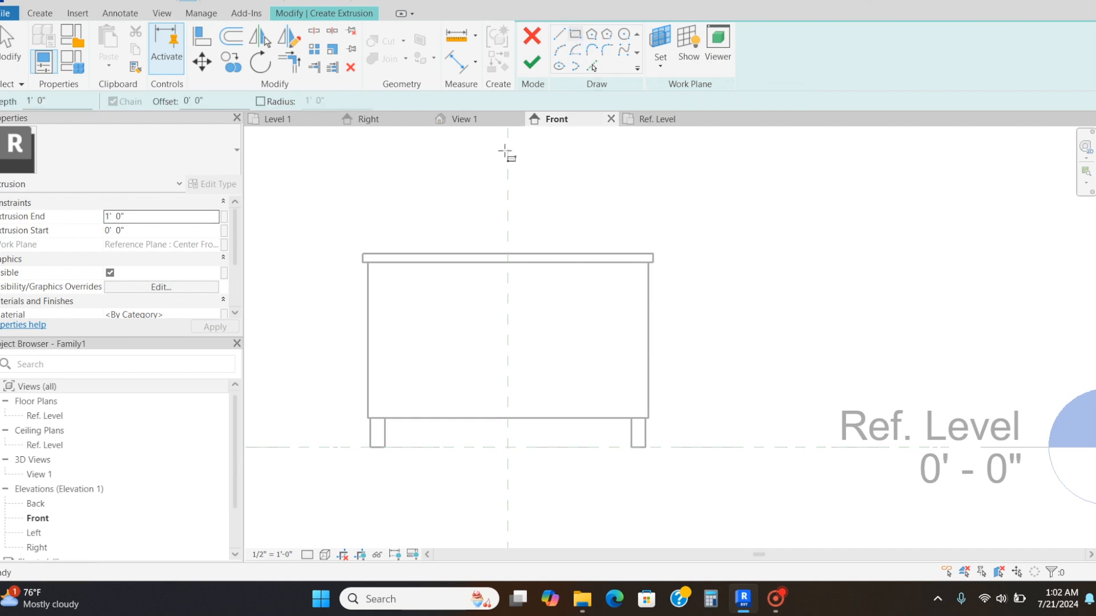
scroll(379, 277, "up", 2)
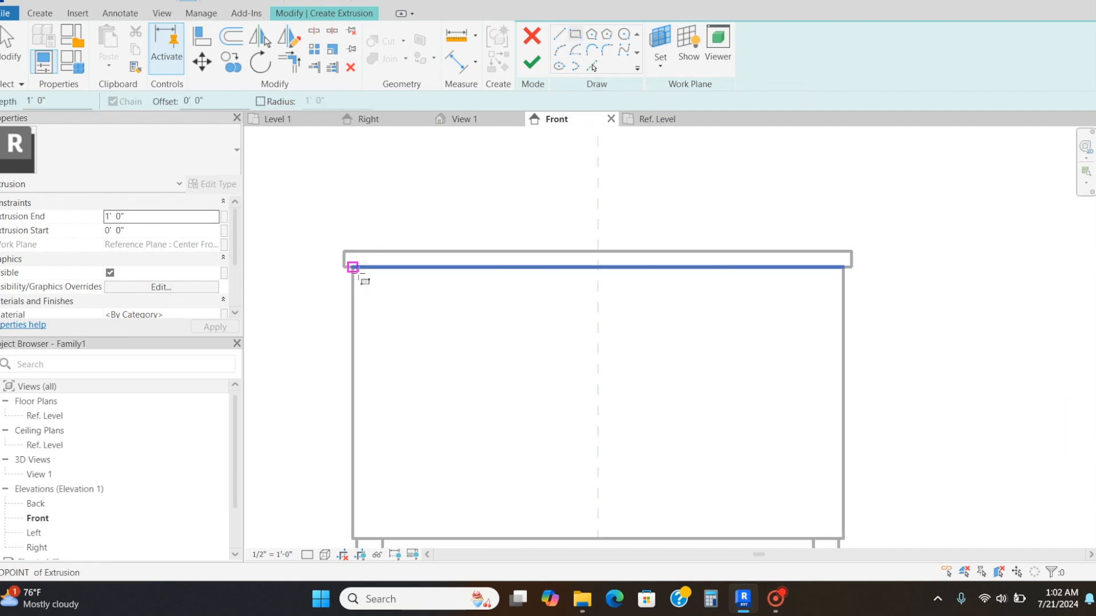
left_click(363, 276)
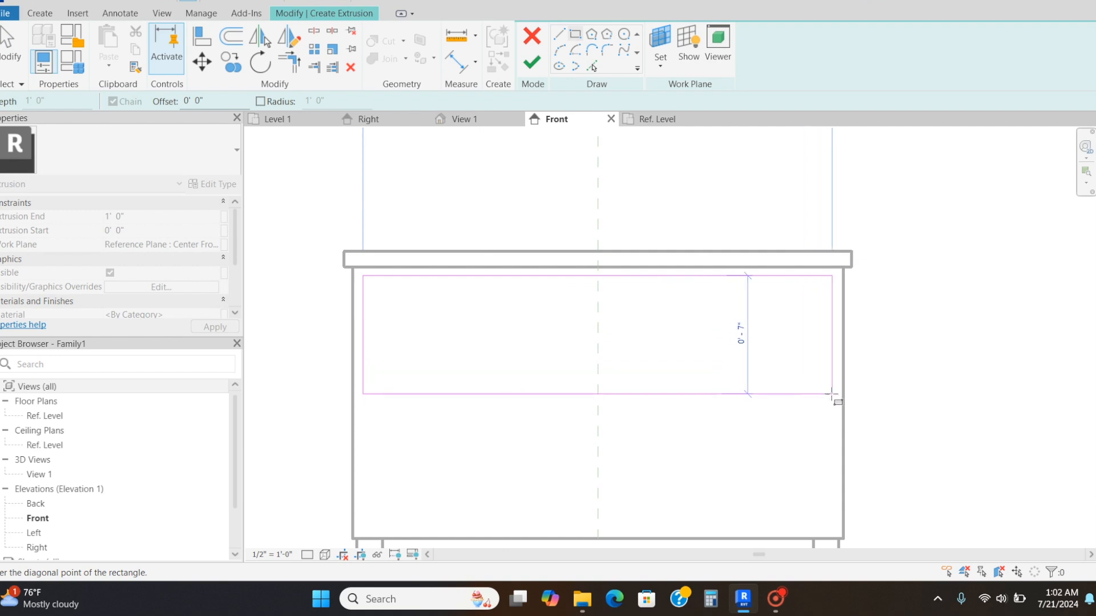
left_click(832, 394)
middle_click_drag(399, 298, 386, 238)
key("Escape")
- Copy the rectangle straight down to leave a narrow gap between the two drawer fronts, and finish the extrusion
mouse_move(337, 201)
left_mouse_down()
mouse_move(795, 360)
mouse_move(903, 377)
left_mouse_up()
key("c")
key("o")
left_click(585, 215)
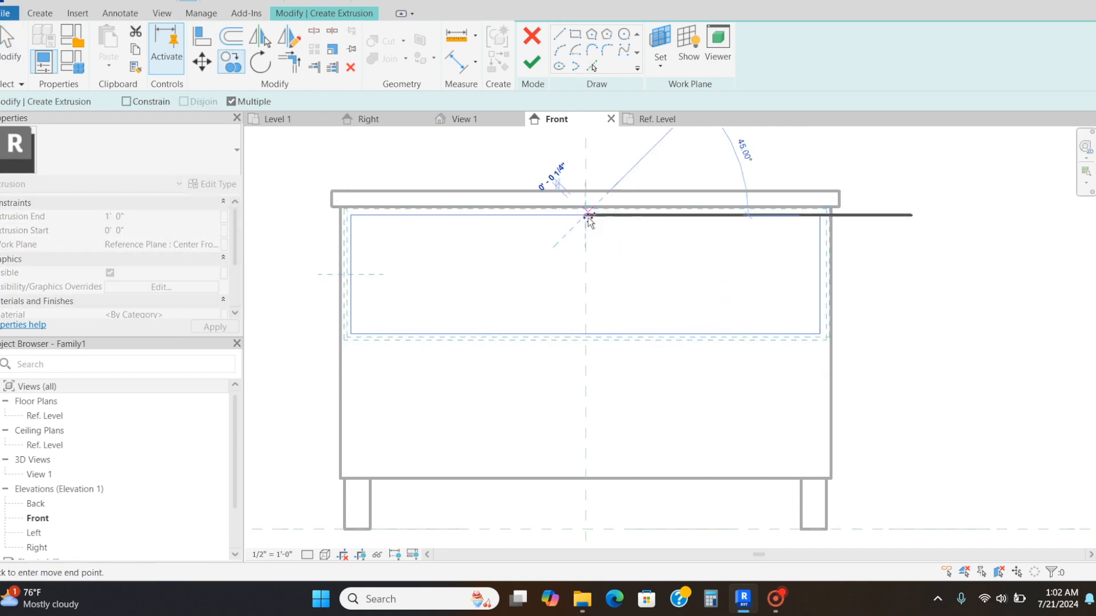
left_click(586, 341)
key("Escape")
key("Escape")
left_click(536, 64)
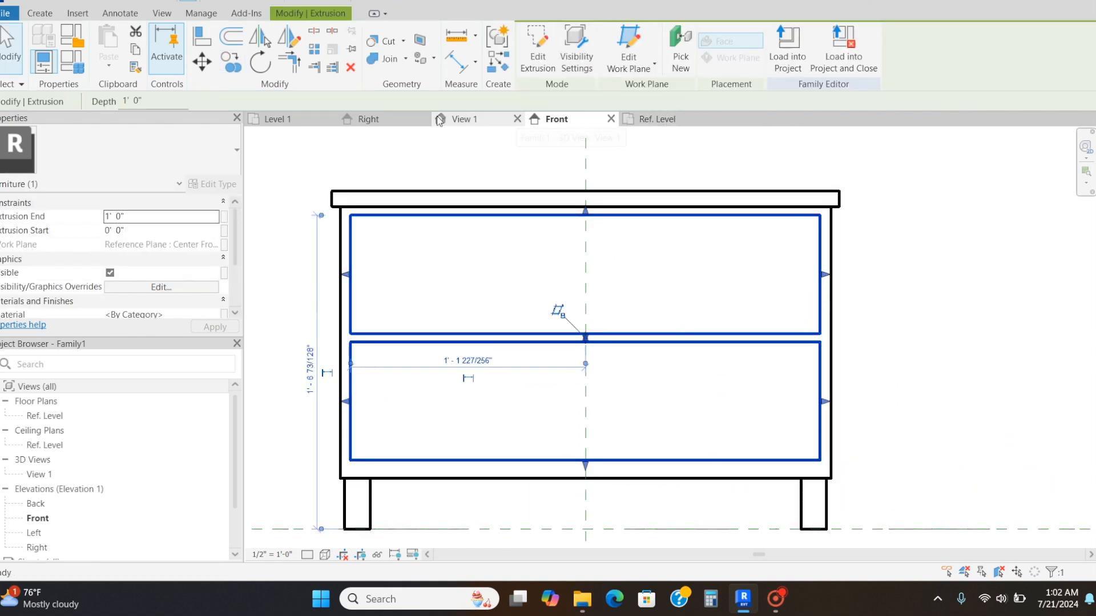
- In the Right elevation, reduce the drawer-front extrusion to thin panels sitting against the body's front face
left_click(374, 121)
scroll(879, 525, "up", 11)
scroll(832, 258, "up", 6)
left_click(674, 121)
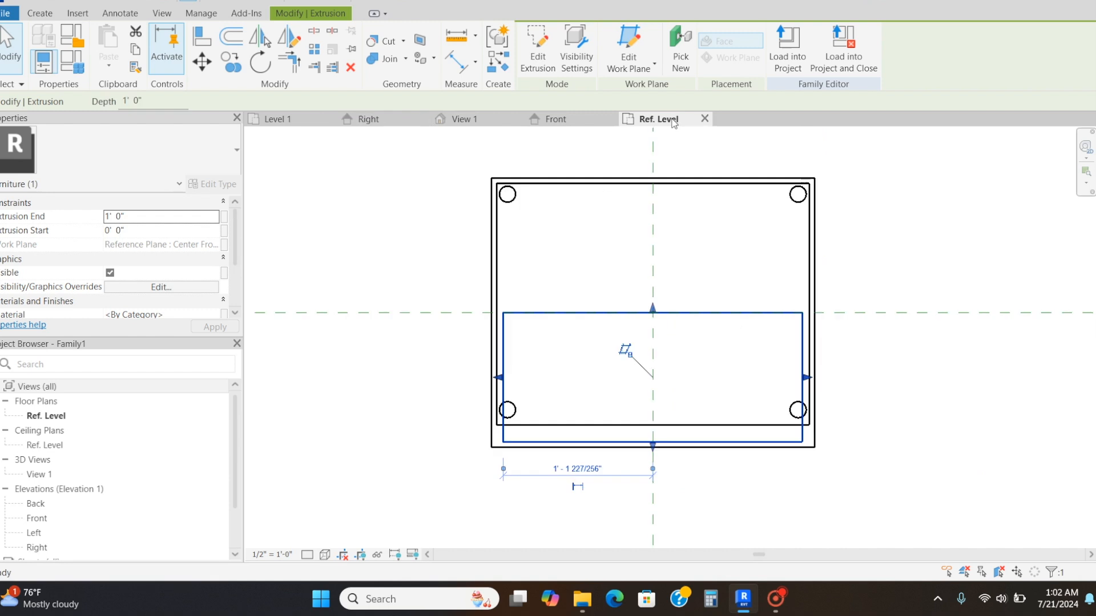
left_click(368, 118)
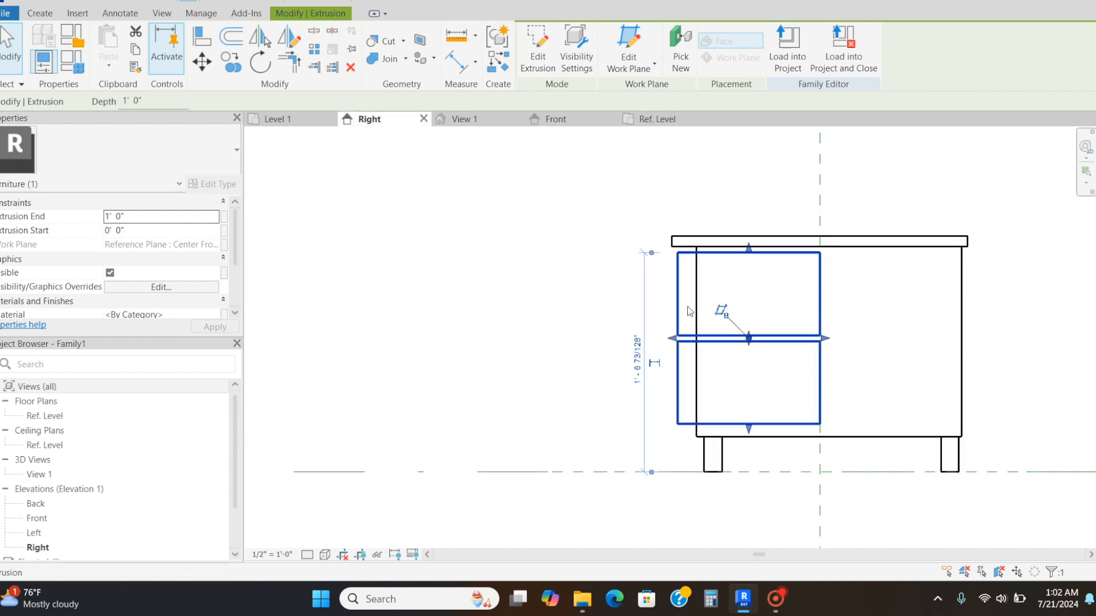
scroll(736, 308, "up", 4)
left_click_drag(954, 347, 666, 343)
scroll(628, 331, "down", 5)
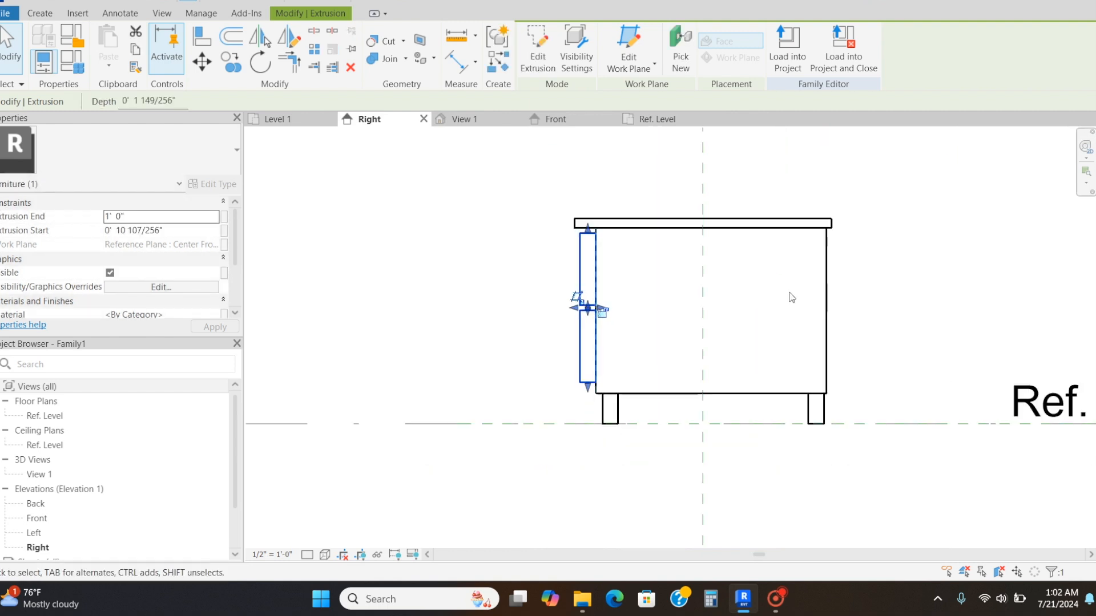
scroll(597, 310, "up", 5)
left_click_drag(564, 308, 594, 310)
left_click(520, 137)
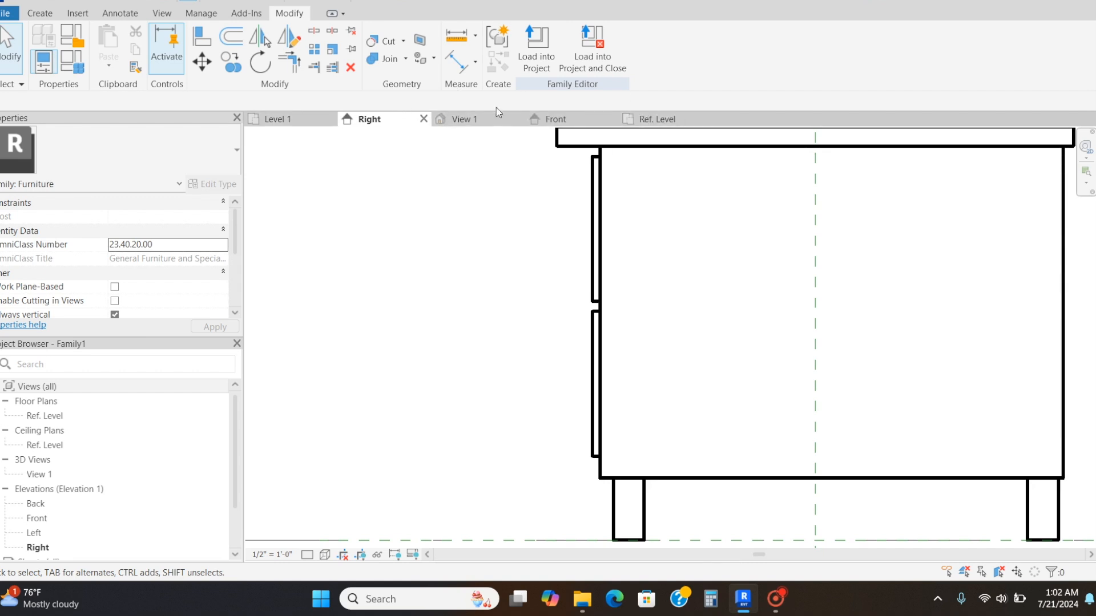
- Start an extrusion in the Front elevation and sketch a circle of about 1/2" radius on the center plane within the upper drawer front
left_click(563, 119)
scroll(566, 256, "up", 1)
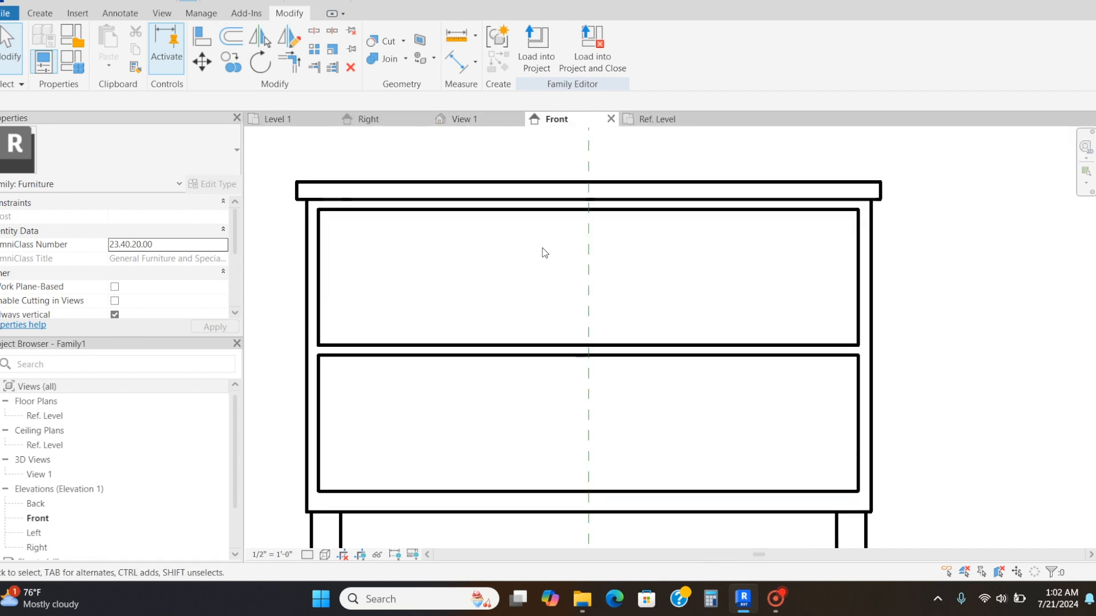
scroll(571, 265, "down", 3)
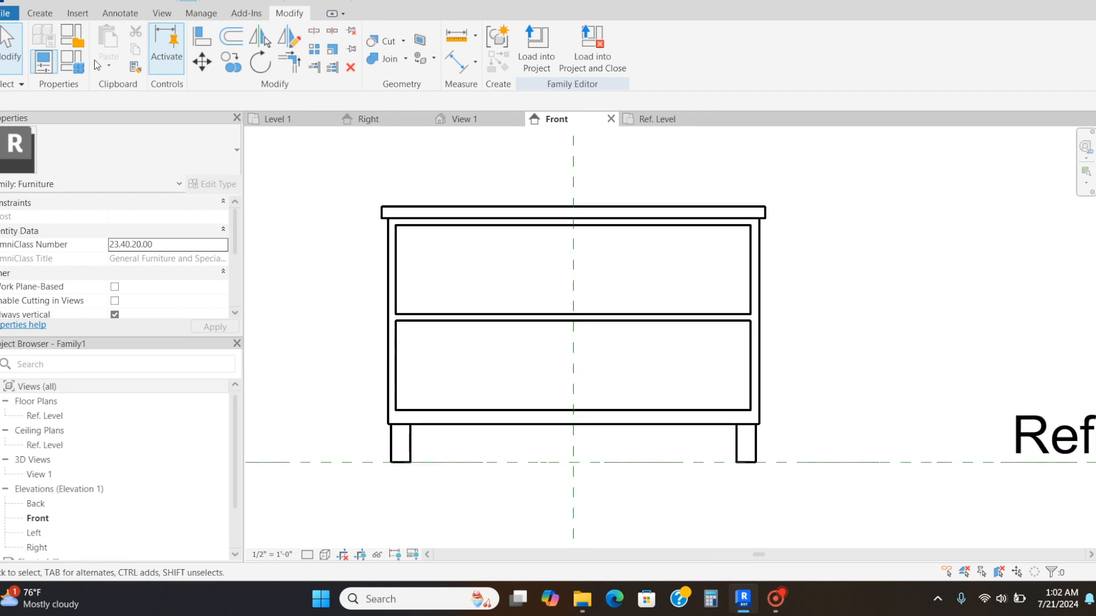
left_click(39, 14)
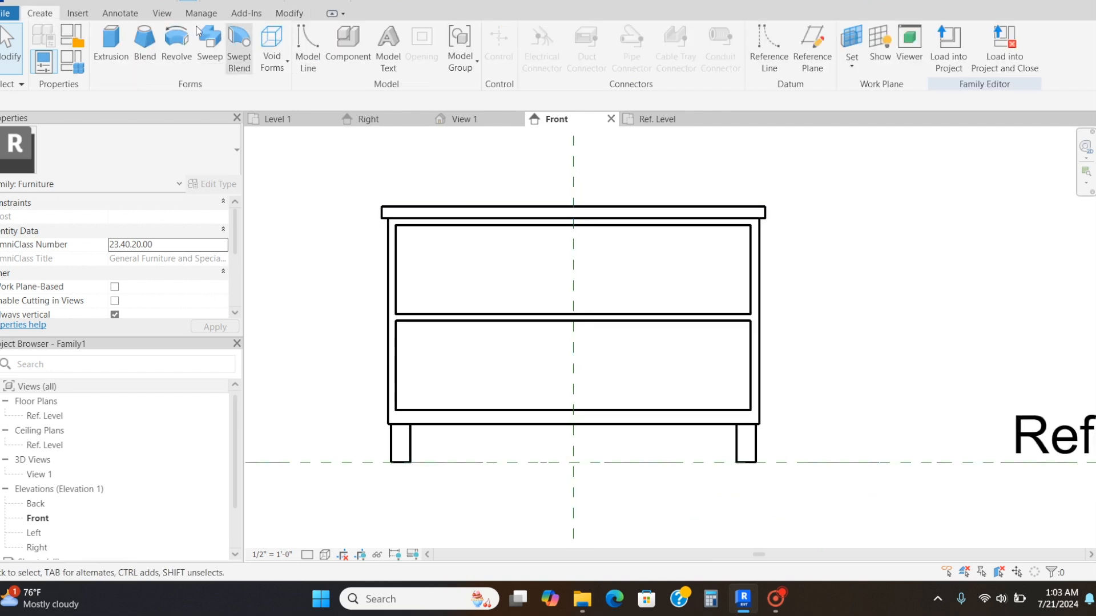
left_click(143, 43)
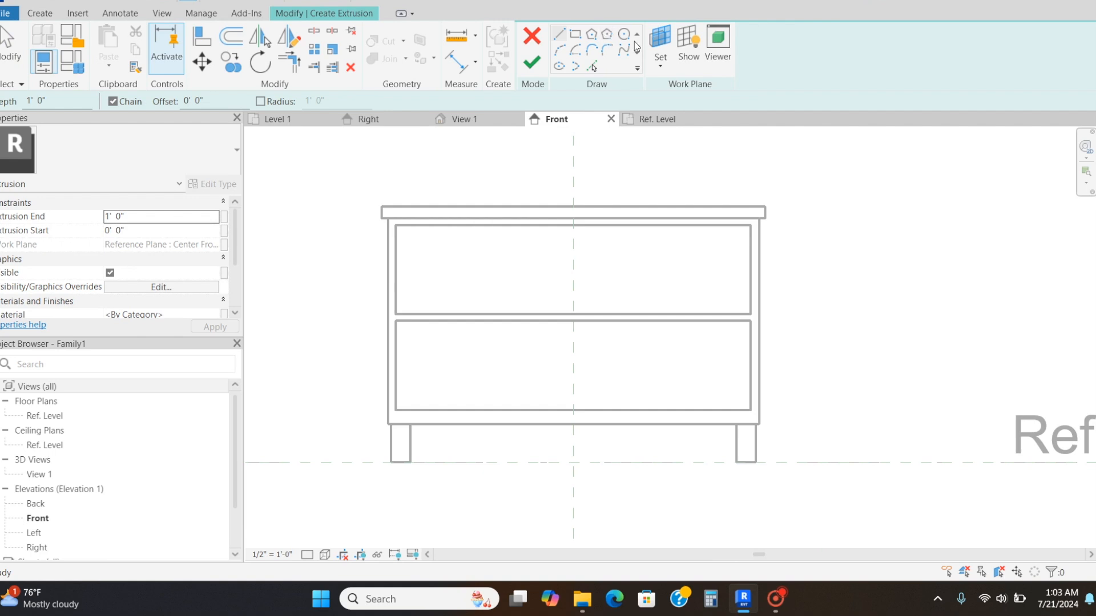
left_click(625, 36)
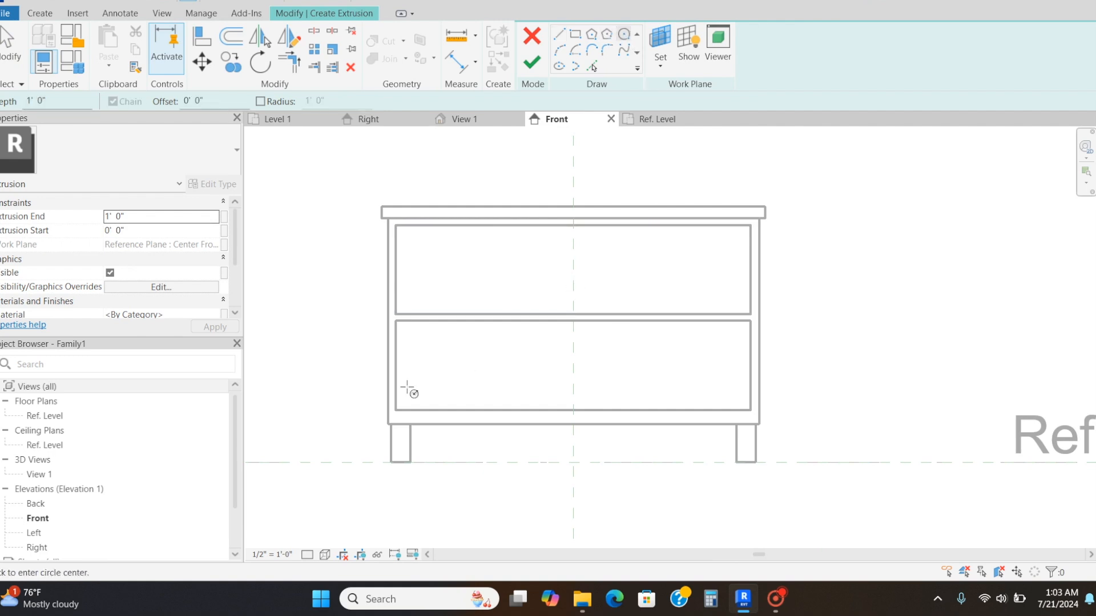
scroll(572, 267, "up", 2)
left_click(574, 263)
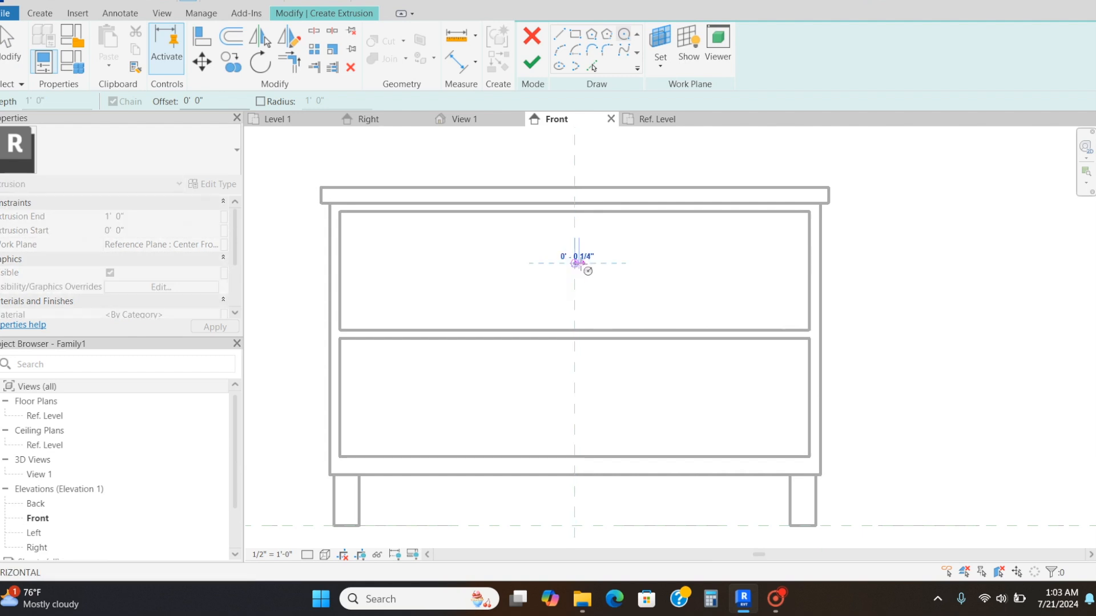
left_click(583, 263)
key("Escape")
- Copy the circle straight down along the center plane onto the lower drawer front and finish the extrusion
left_click(579, 271)
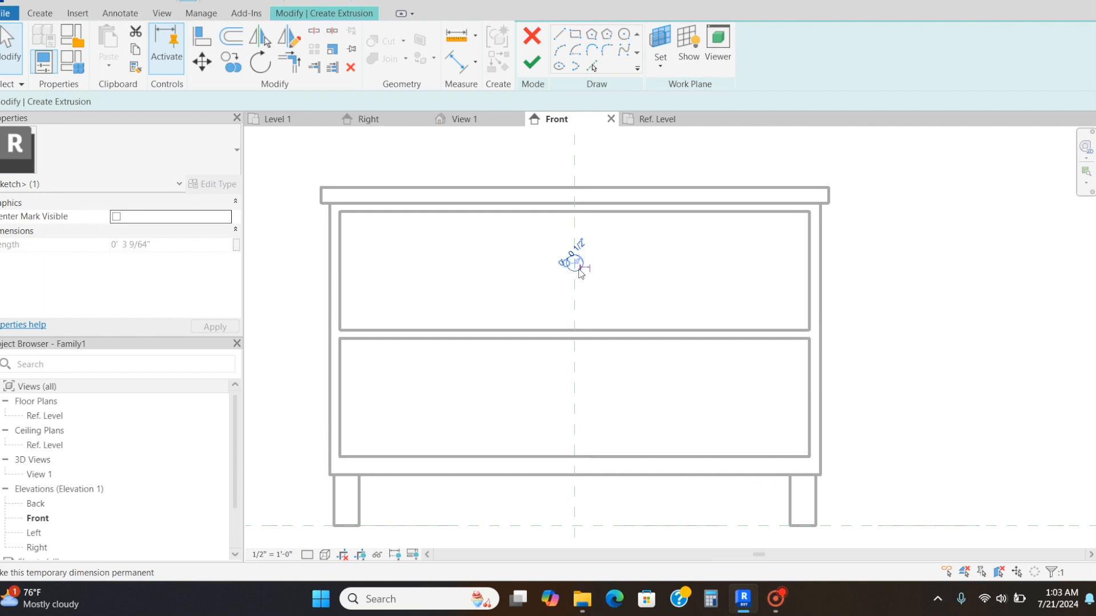
key("c")
key("o")
left_click(576, 264)
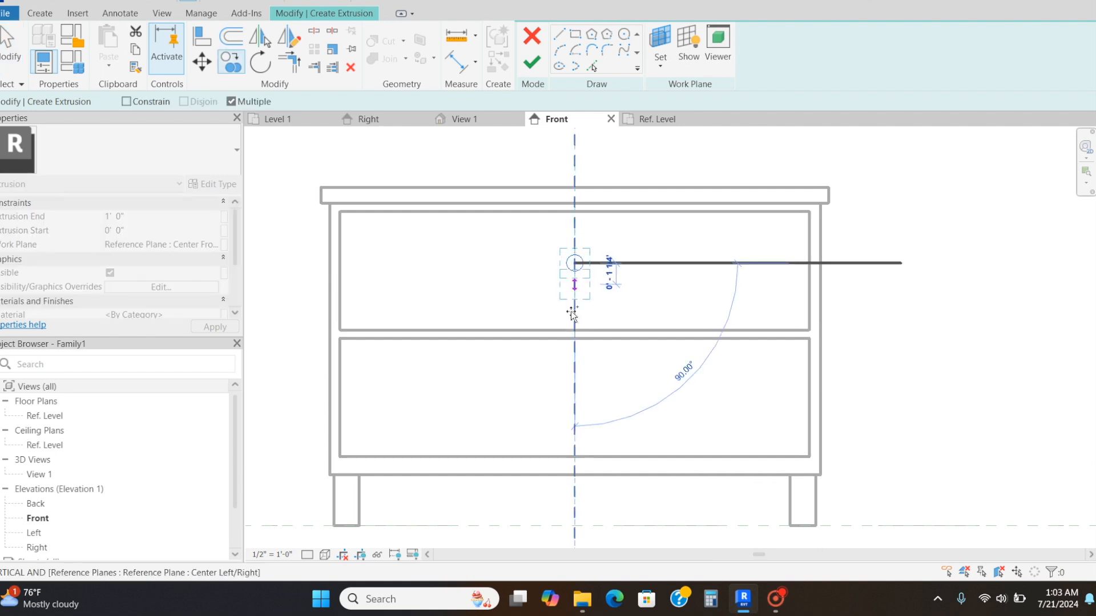
left_click(575, 390)
key("Escape")
key("Escape")
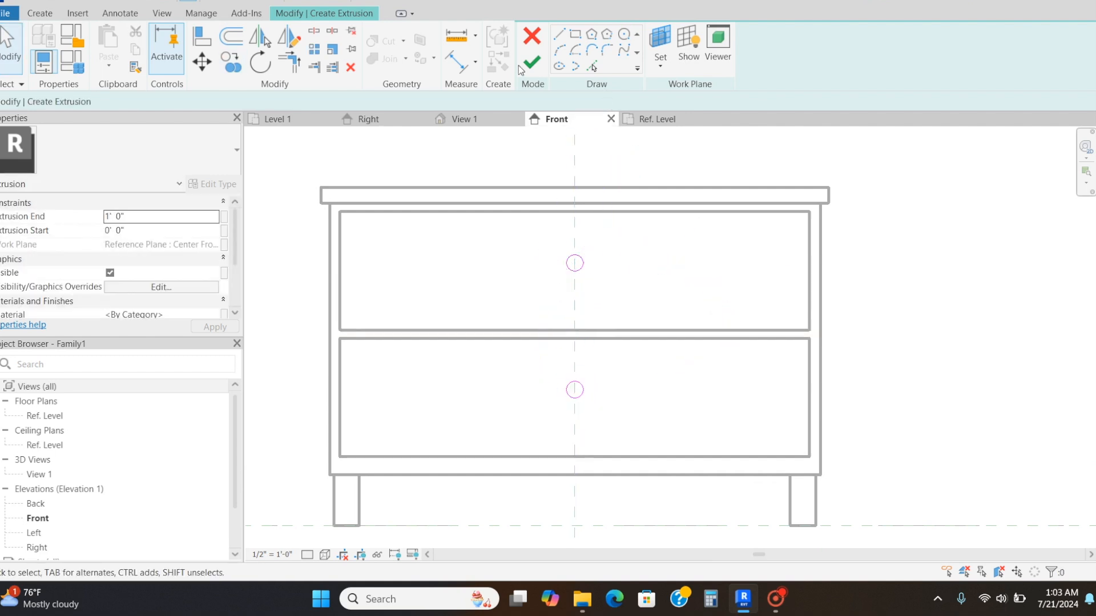
left_click(531, 63)
- In the Ref. Level plan, shorten the circular extrusion to short knob stems projecting from the drawer fronts
left_click(369, 119)
left_click(657, 119)
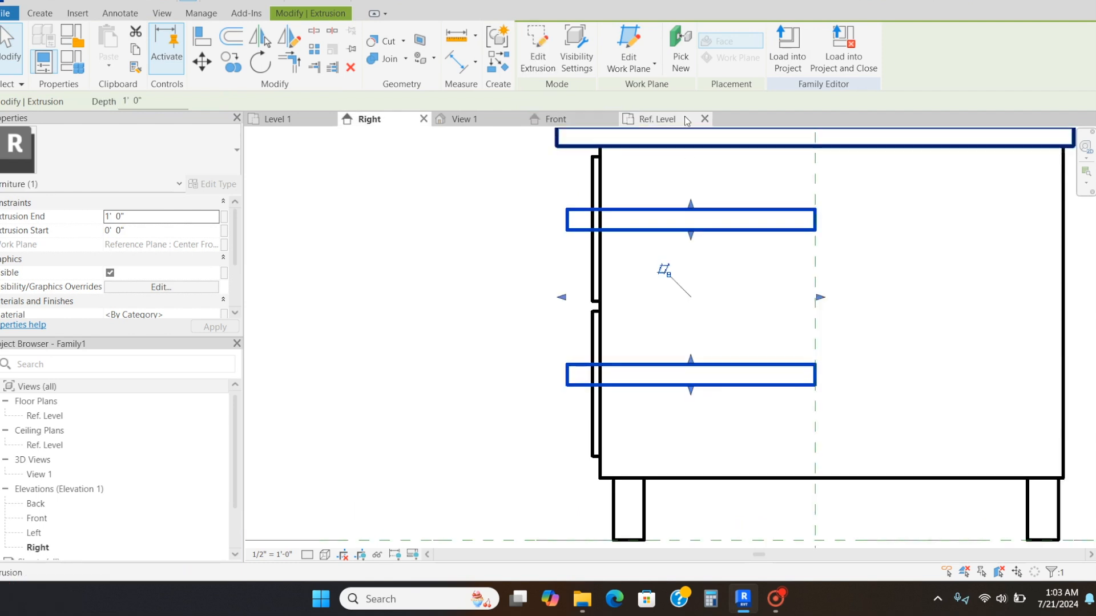
left_click_drag(663, 311, 654, 421)
scroll(653, 436, "up", 5)
left_click(717, 511)
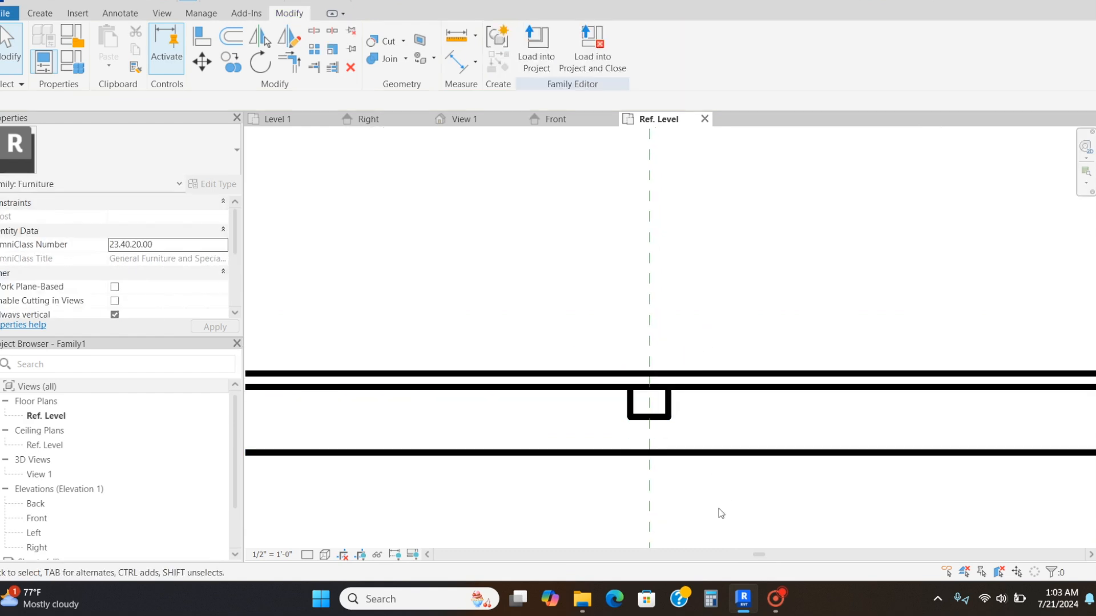
- Start another extrusion in the Front elevation and sketch a circle of about 3/4" radius beside the upper knob stem
left_click(559, 119)
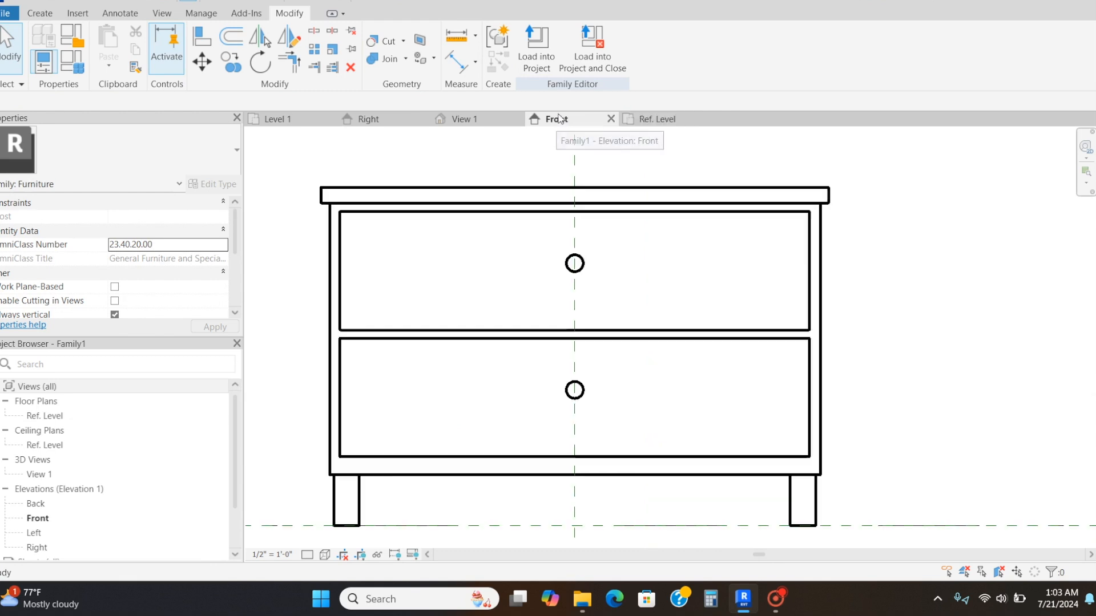
left_click(39, 13)
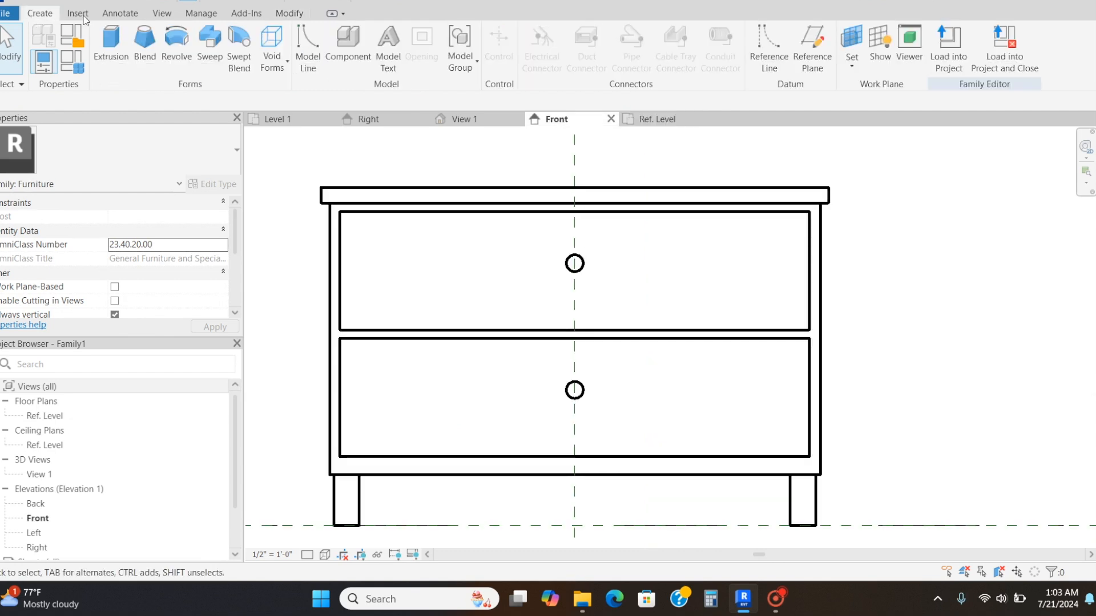
left_click(140, 44)
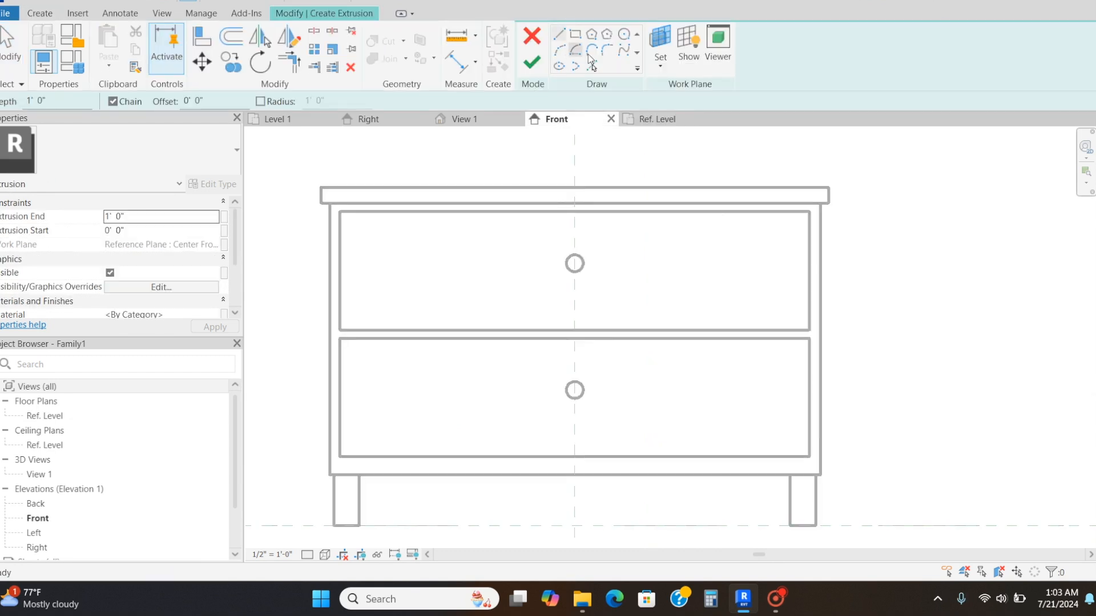
left_click(628, 36)
scroll(576, 264, "up", 3)
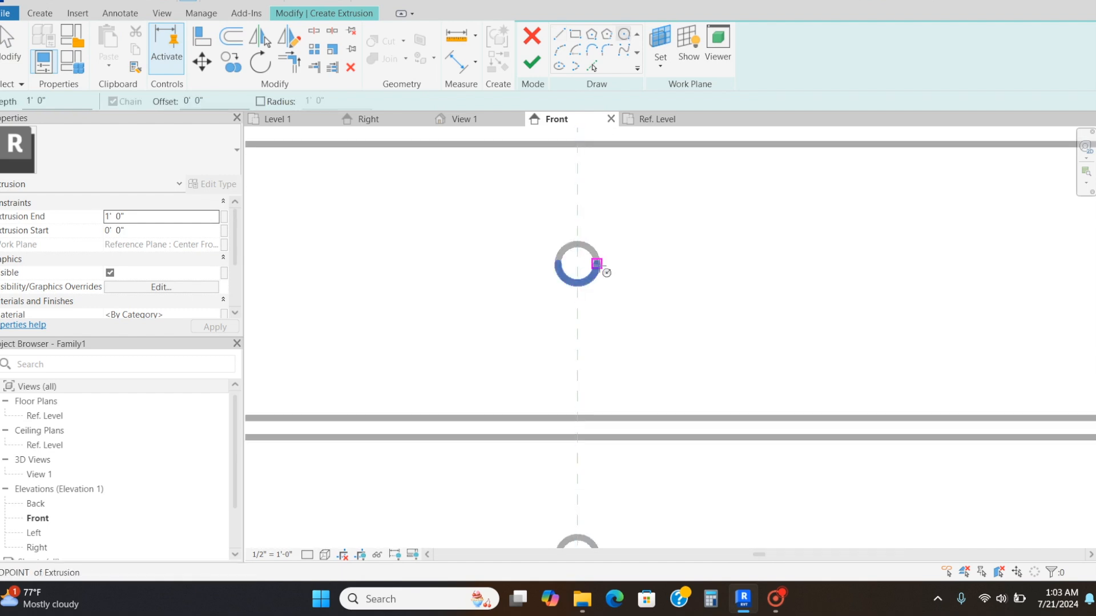
left_click(631, 265)
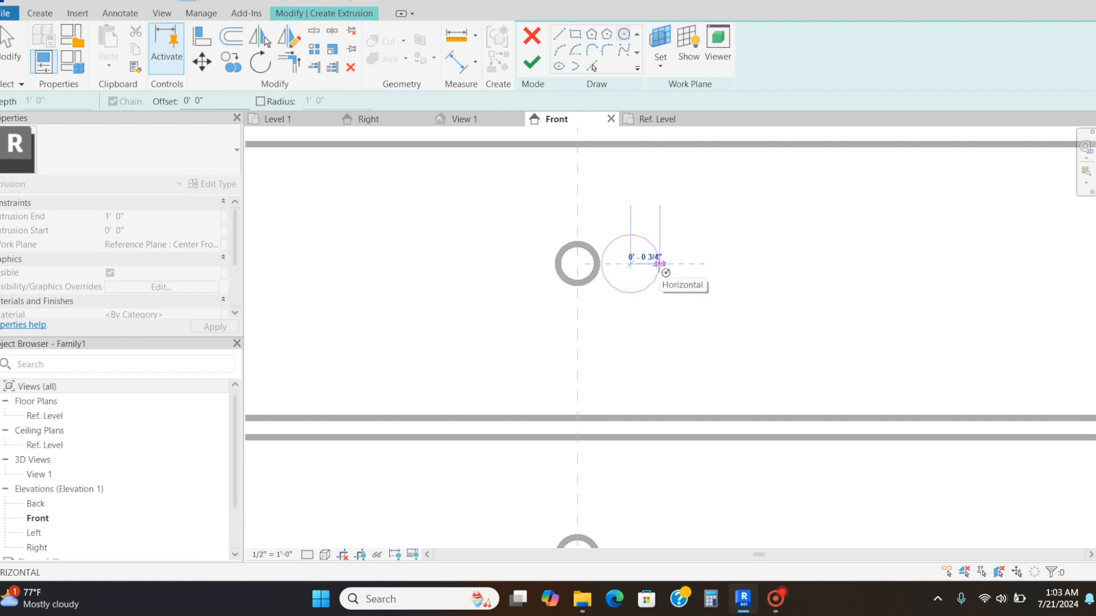
left_click(660, 264)
key("Escape")
key("Escape")
- Move the larger circle so it is concentric with the upper knob stem
left_click(659, 267)
key("m")
key("v")
left_click(631, 263)
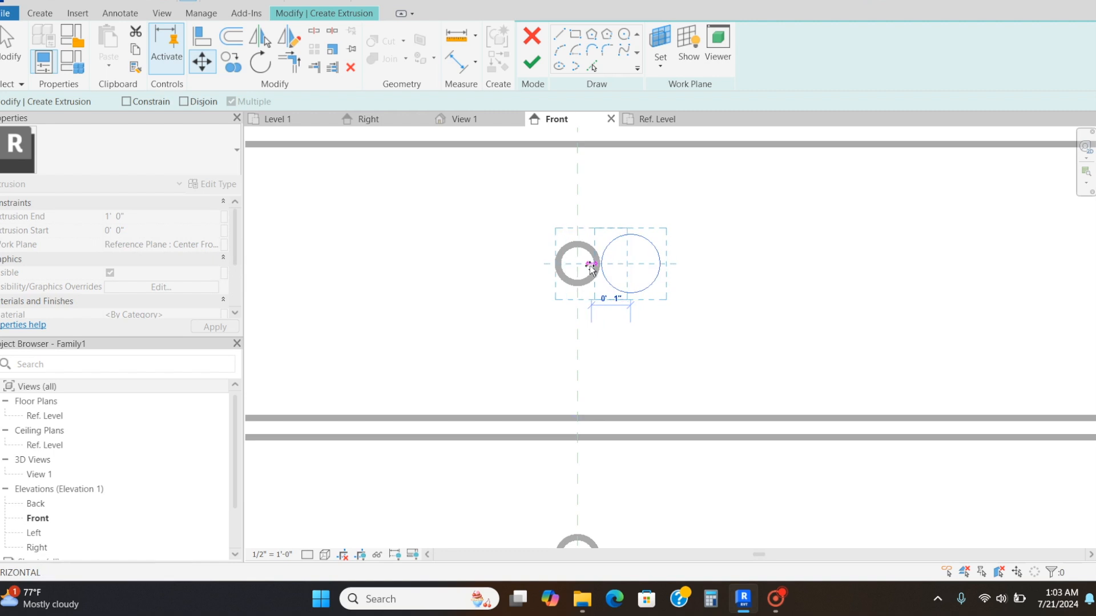
left_click(578, 264)
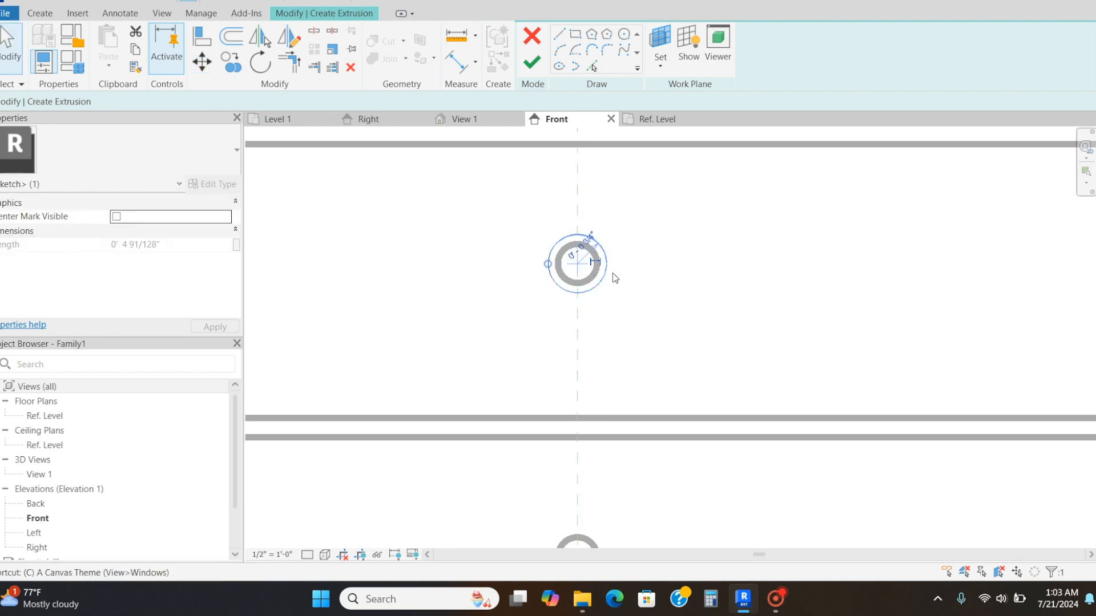
- Copy the larger circle down onto the center of the lower knob stem and finish the extrusion
key("c")
key("o")
left_click(576, 270)
middle_click_drag(594, 354, 590, 195)
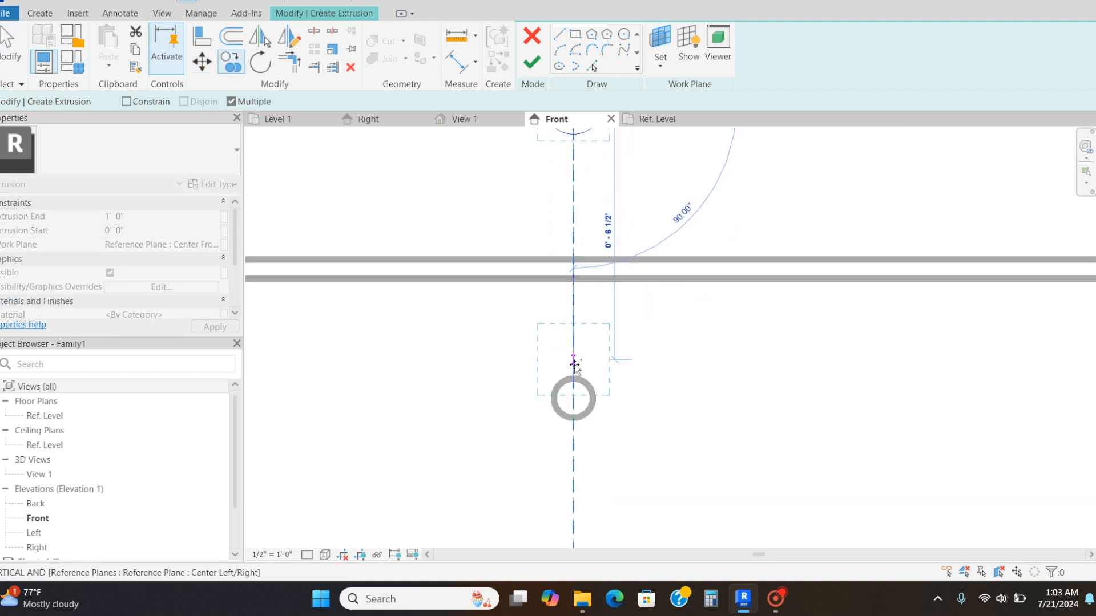
left_click(573, 398)
key("Escape")
scroll(575, 395, "down", 3)
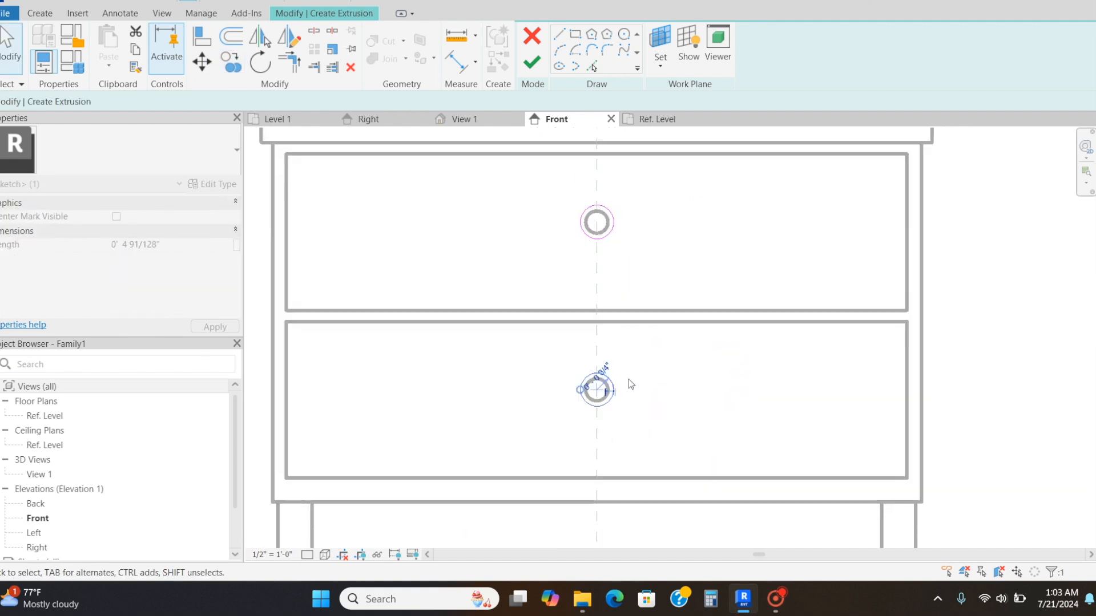
left_click(532, 61)
- In the Right elevation, extend the knob-cap extrusion forward and bring its back face to the front ends of the stems
left_click(662, 118)
scroll(671, 176, "down", 3)
scroll(662, 412, "up", 2)
scroll(656, 308, "down", 3)
scroll(656, 234, "up", 1)
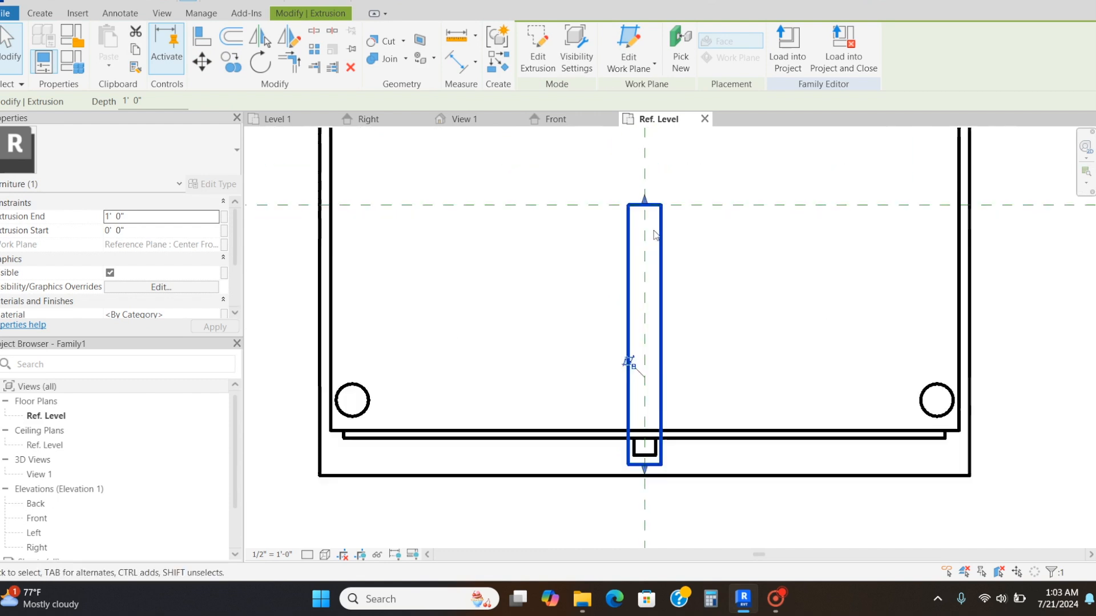
left_click(368, 119)
scroll(568, 245, "up", 2)
left_click(558, 317)
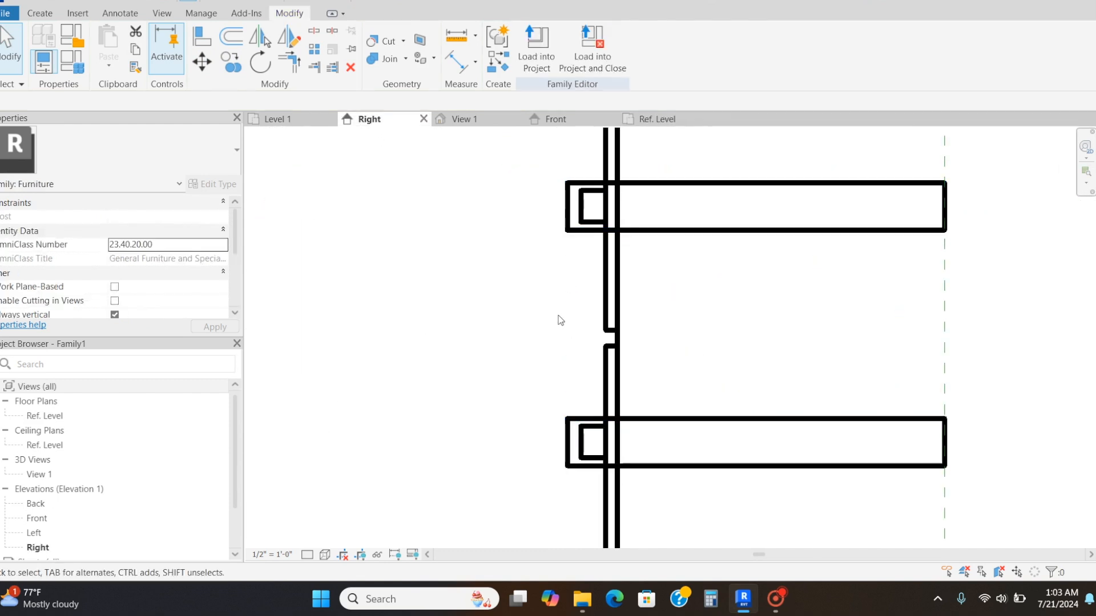
left_click(589, 231)
left_click_drag(563, 325, 512, 325)
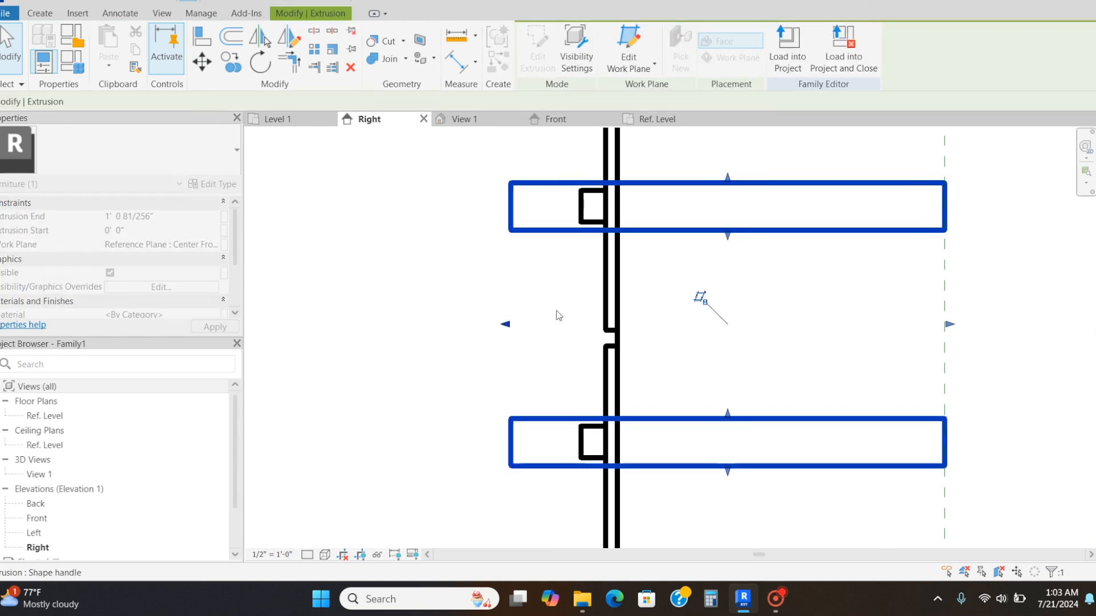
left_click_drag(949, 325, 585, 325)
- Pull the front face of the knob caps back so they form thin discs on the stems
left_click_drag(506, 324, 568, 333)
left_click(512, 321)
scroll(565, 254, "down", 4)
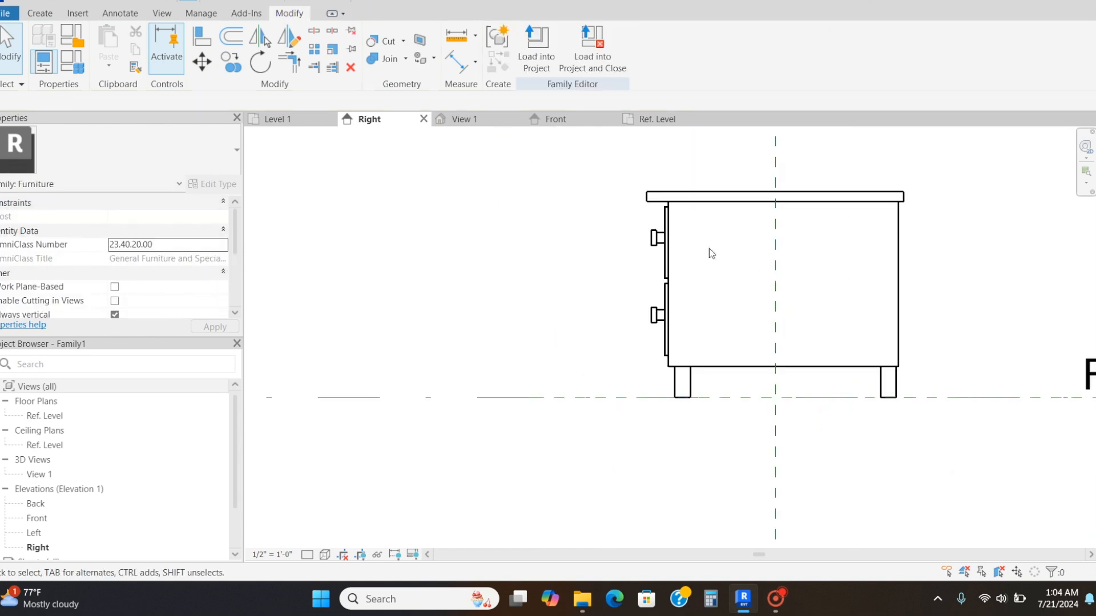
- Switch to the 3D view of the nightstand and set its visual style to Hidden Line
scroll(707, 250, "up", 1)
left_click(456, 118)
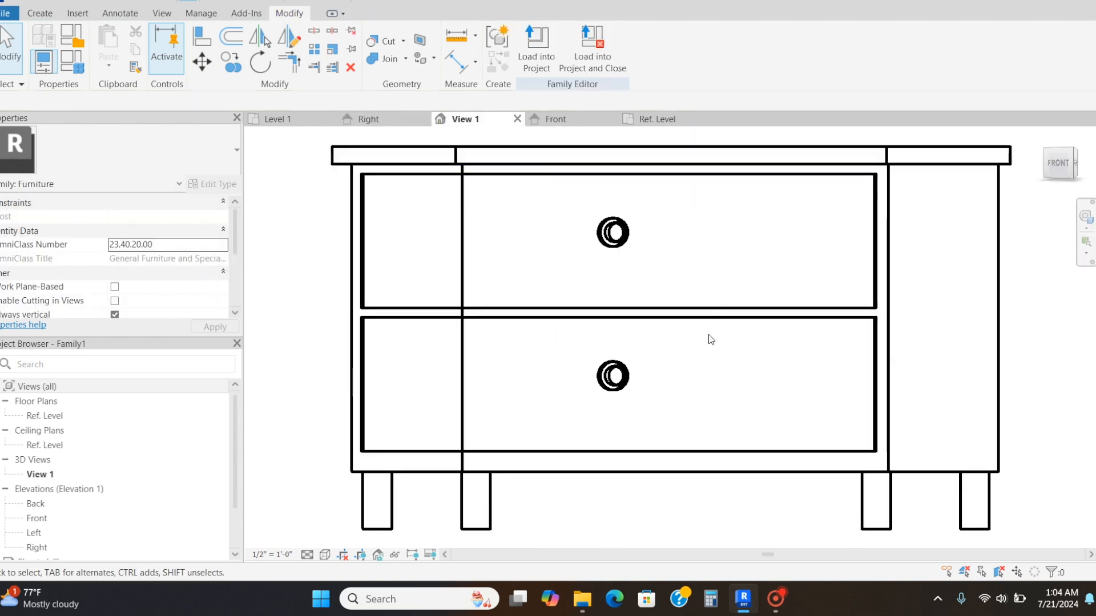
left_click(323, 555)
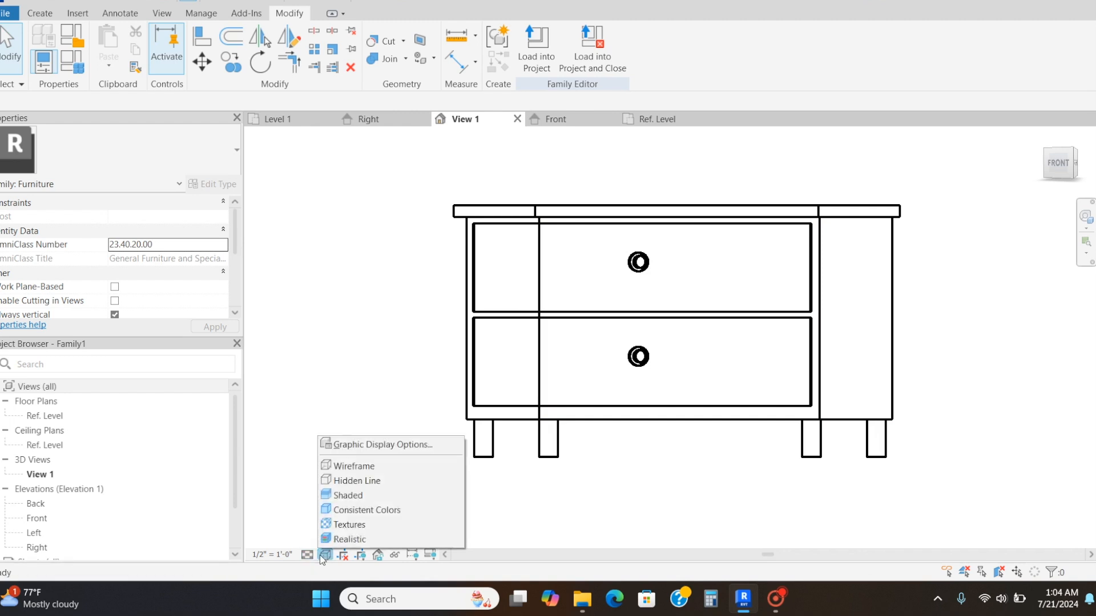
left_click(346, 481)
scroll(852, 270, "down", 1)
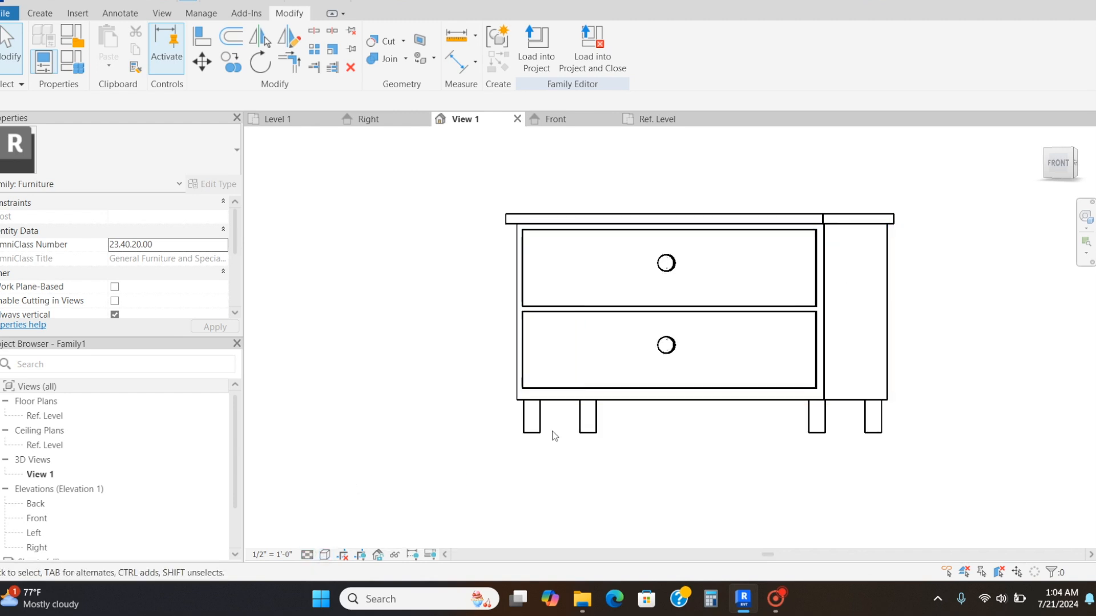
- Orbit the 3D view to examine the nightstand's top, drawer fronts, knobs and legs from the front-right and above
left_click_drag(1047, 165, 1029, 185)
scroll(793, 367, "up", 2)
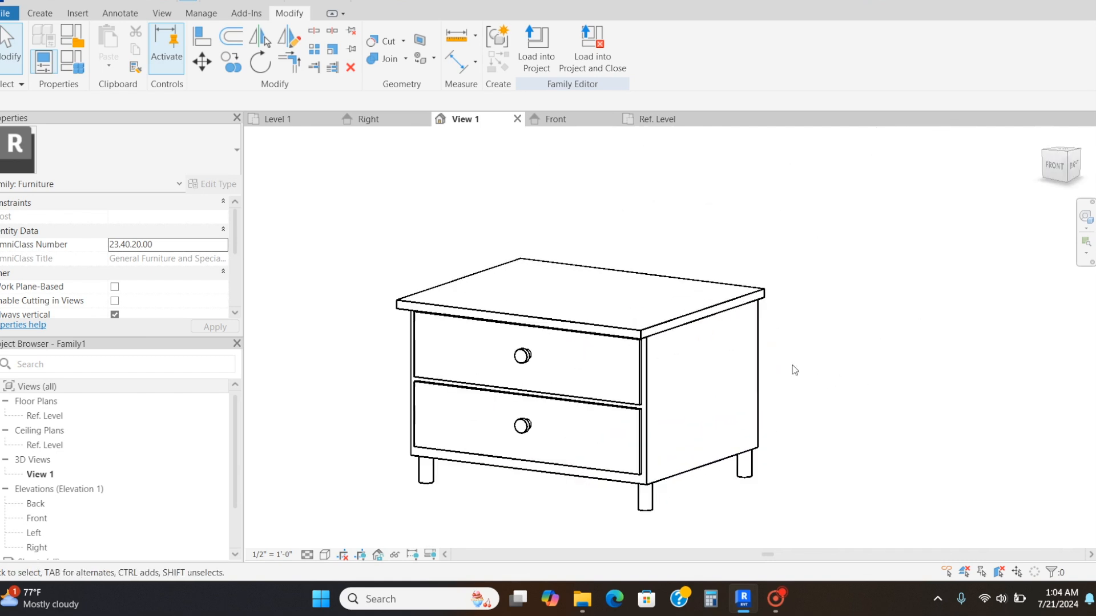
scroll(711, 435, "up", 2)
scroll(692, 443, "down", 2)
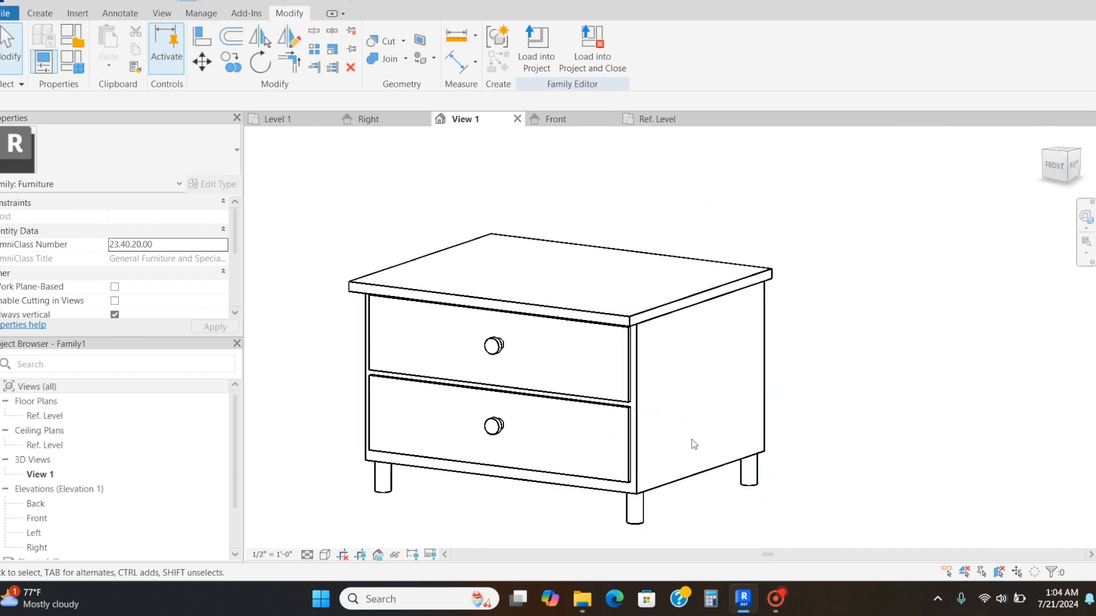
scroll(790, 225, "down", 1)
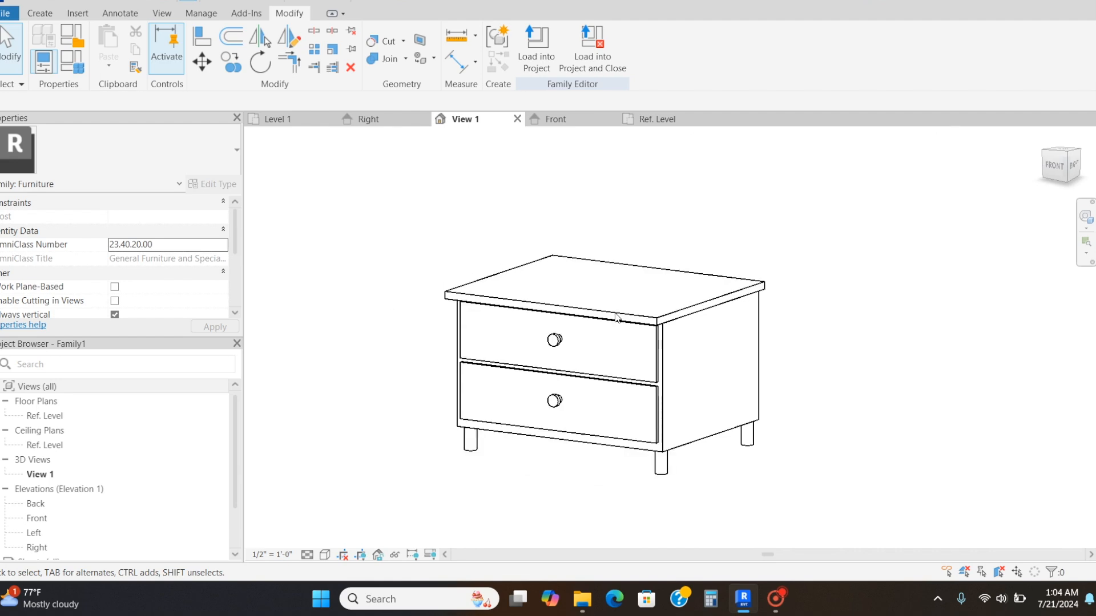
scroll(617, 342, "up", 2)
scroll(729, 293, "down", 2)
mouse_move(1071, 174)
left_mouse_down()
mouse_move(1061, 171)
mouse_move(1073, 177)
left_mouse_up()
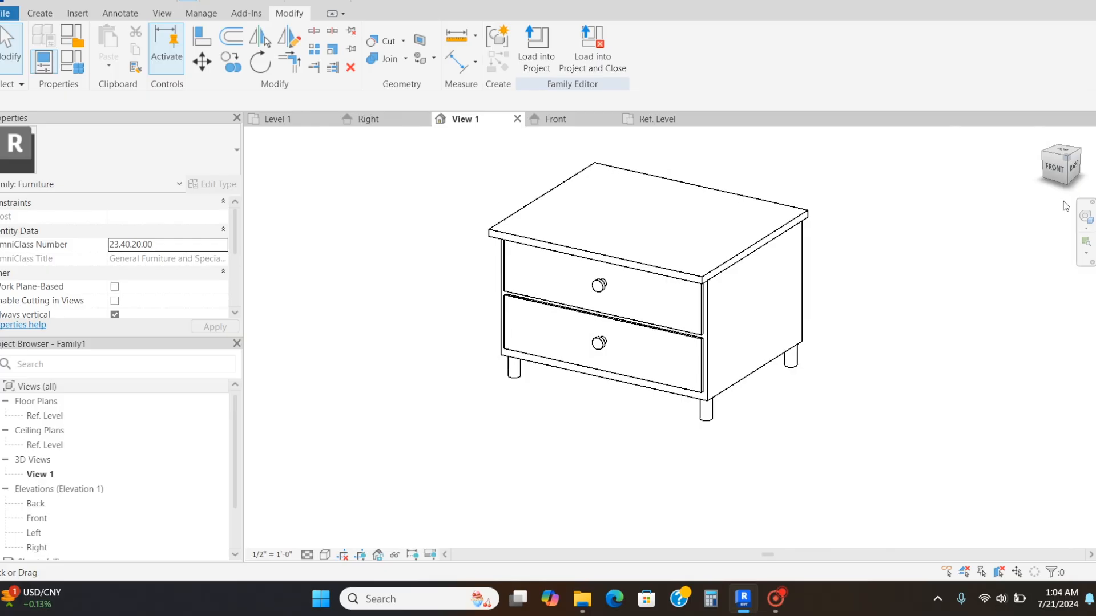
- In the new family's Front elevation, draw a 25" vertical model line up from Ref. Level, 1'-3" right of the center plane
left_click(645, 118)
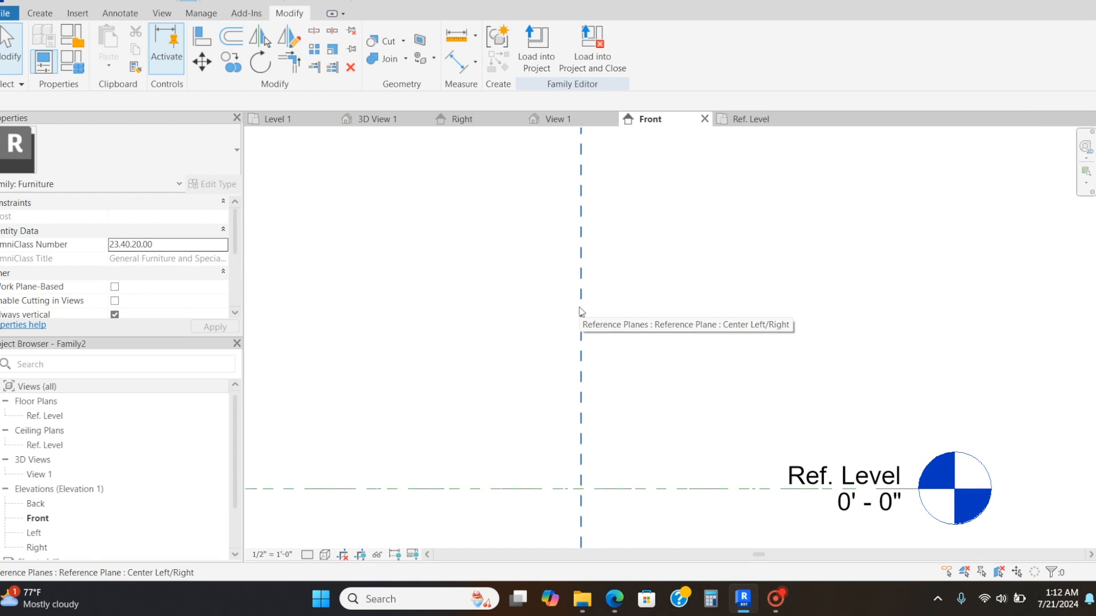
key("l")
key("i")
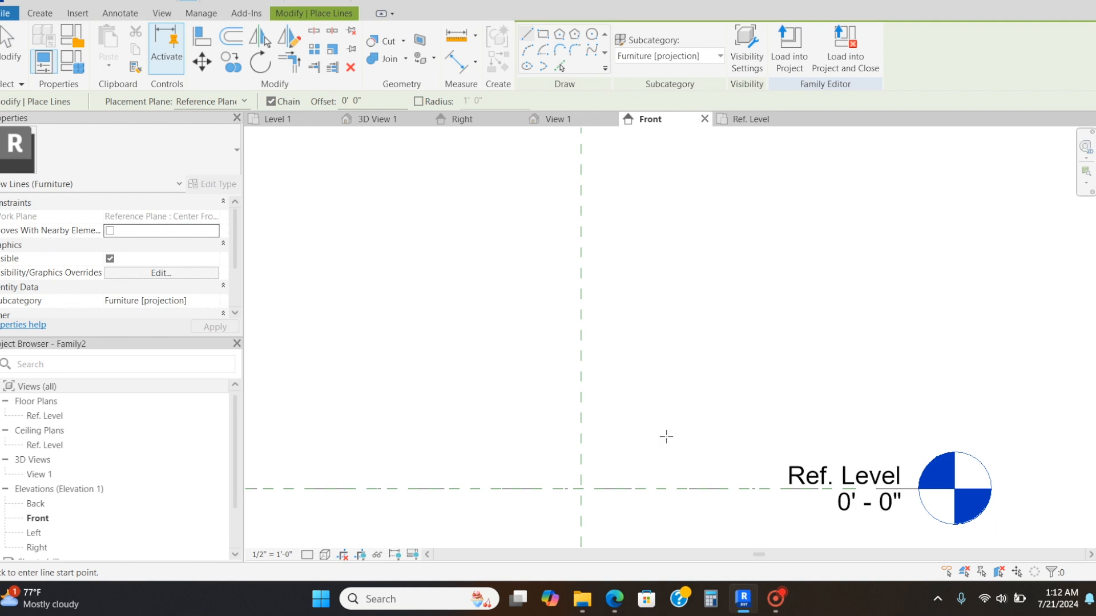
left_click(671, 489)
type("25\"")
key("Return")
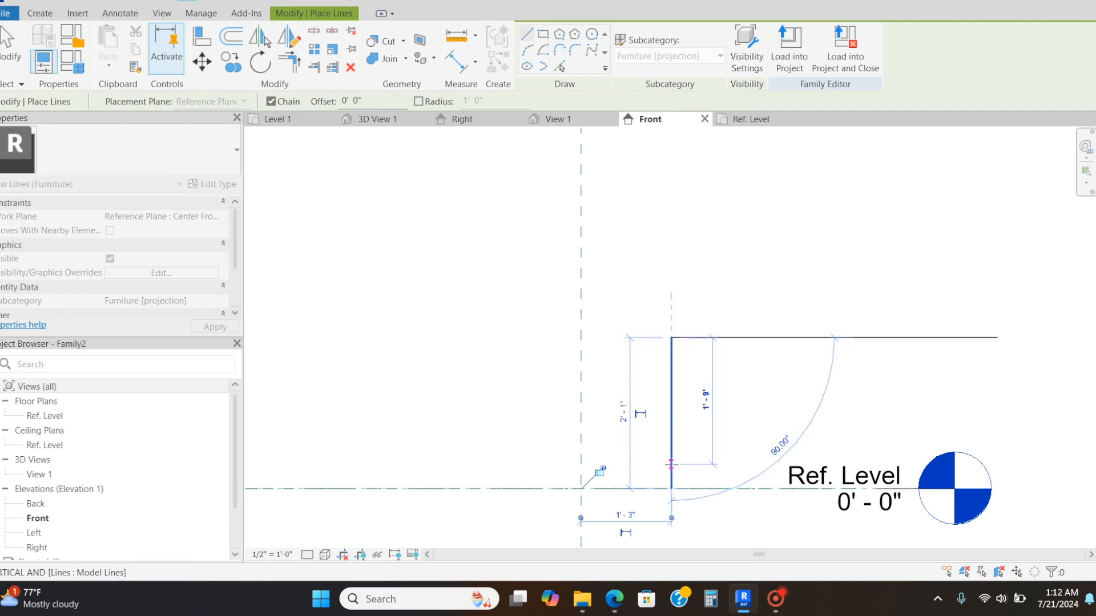
key("Escape")
- Draw a 28" horizontal model line leftward, above the vertical line
left_click(672, 338)
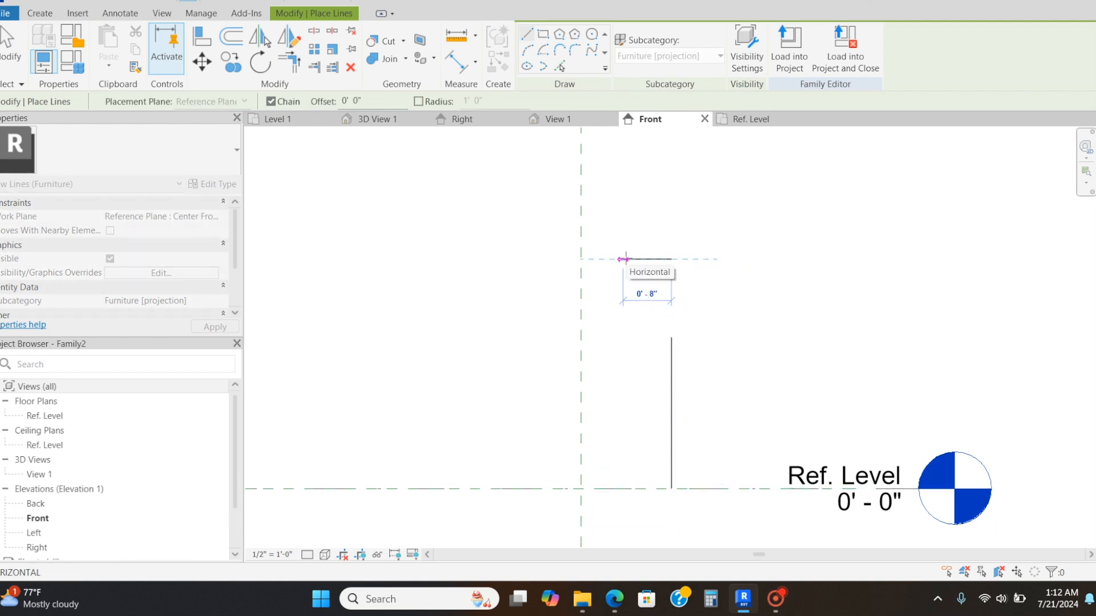
type("2")
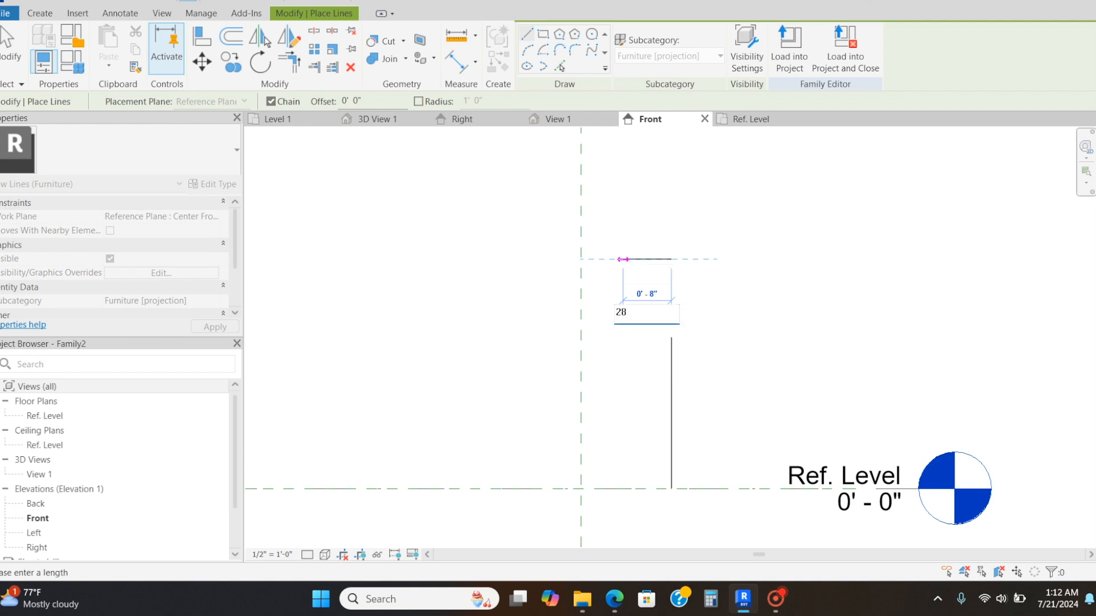
type("8")
key("Return")
key("Escape")
key("Escape")
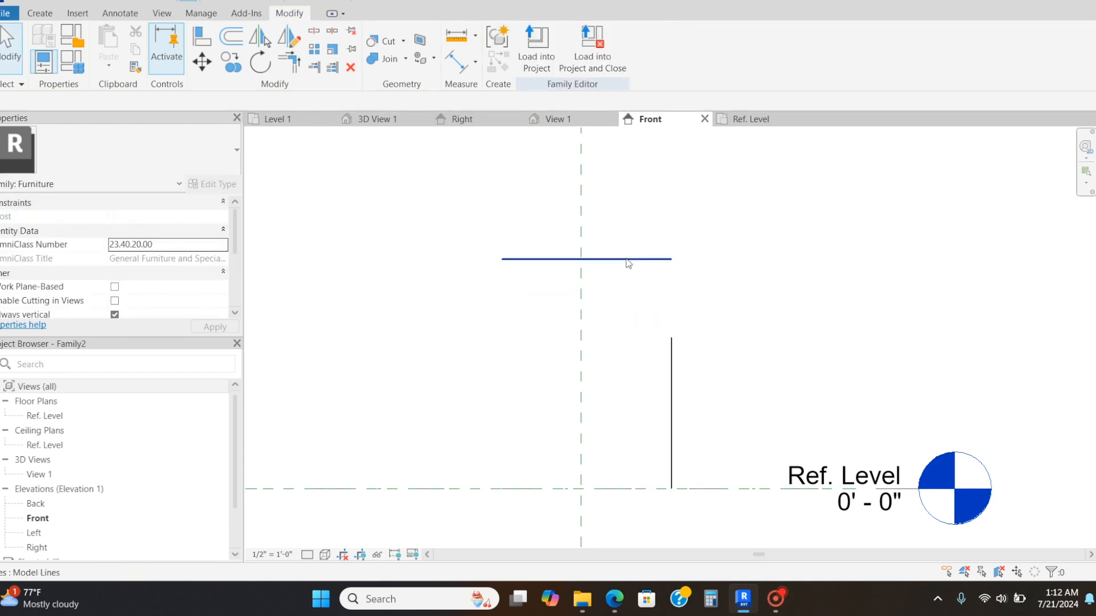
- Move the horizontal line so its midpoint lies on the Center Left/Right reference plane
left_click(626, 259)
key("m")
key("v")
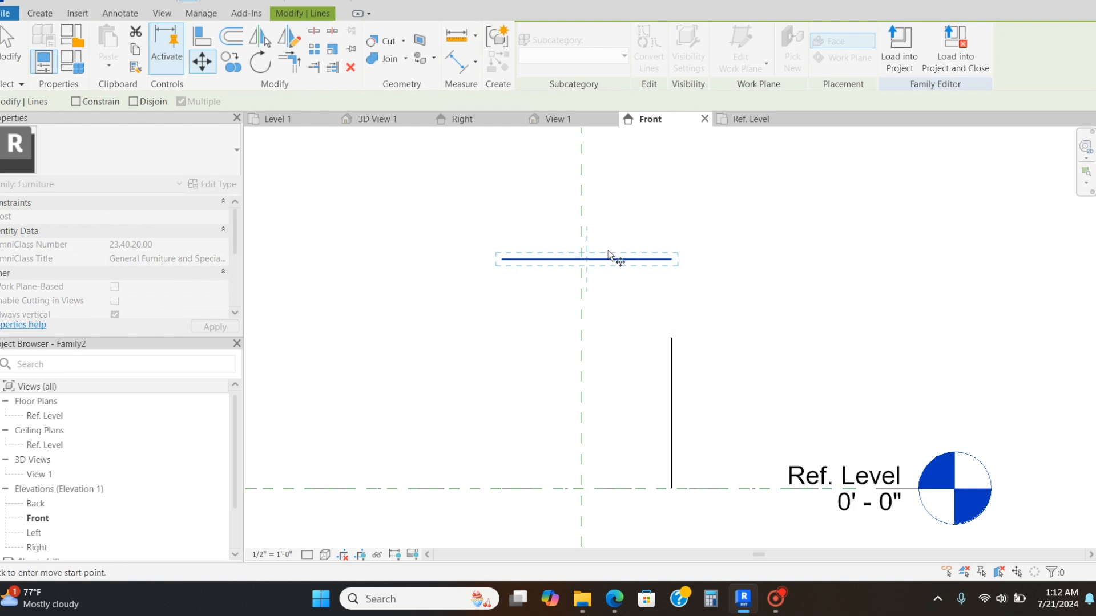
scroll(610, 261, "up", 2)
left_click(567, 256)
left_click(670, 169)
scroll(711, 223, "down", 3)
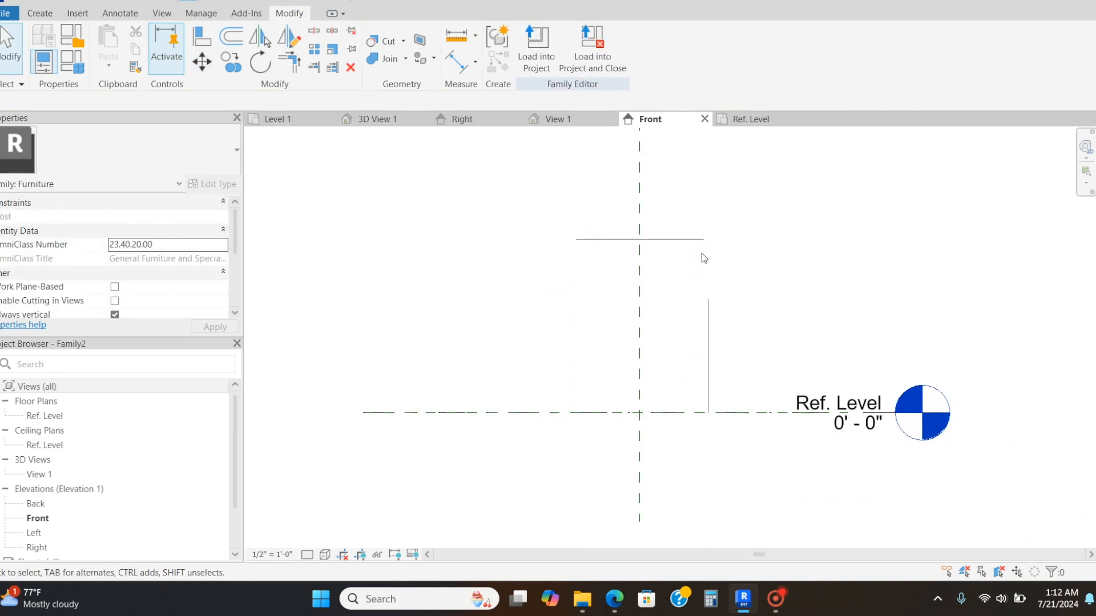
- In the Ref. Level plan, draw a model-line rectangle about 1'-8" by 1'-5" above the horizontal center plane
left_click(772, 118)
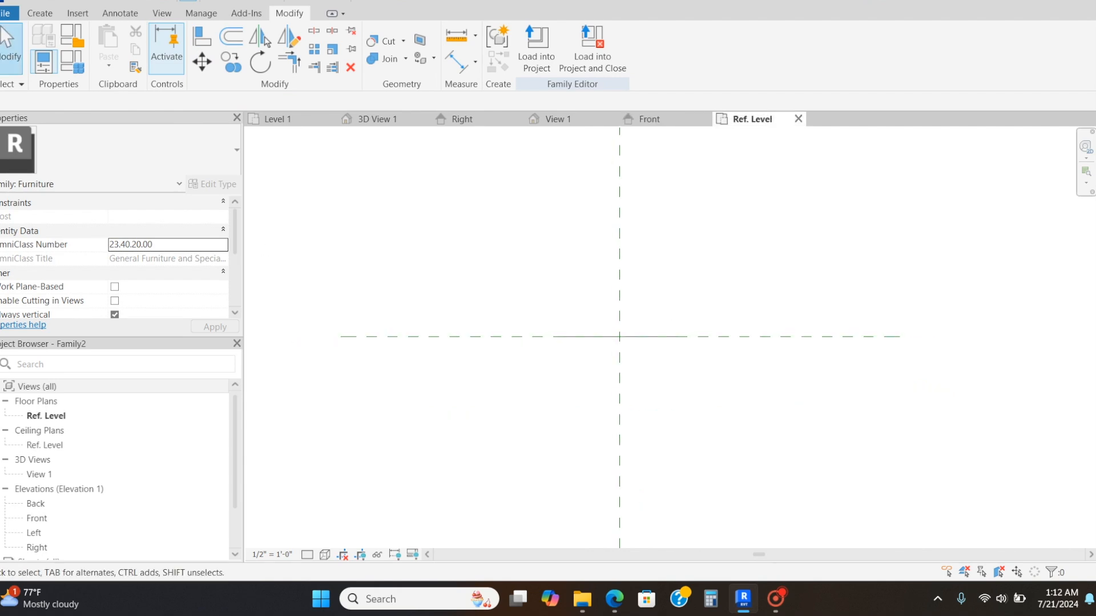
left_click(40, 13)
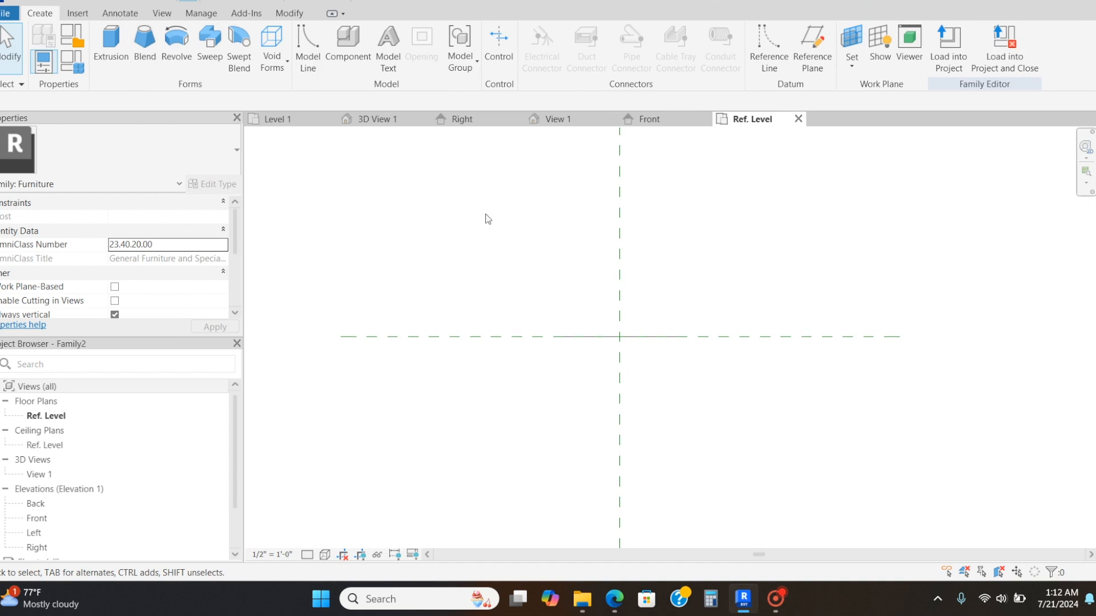
left_click(308, 46)
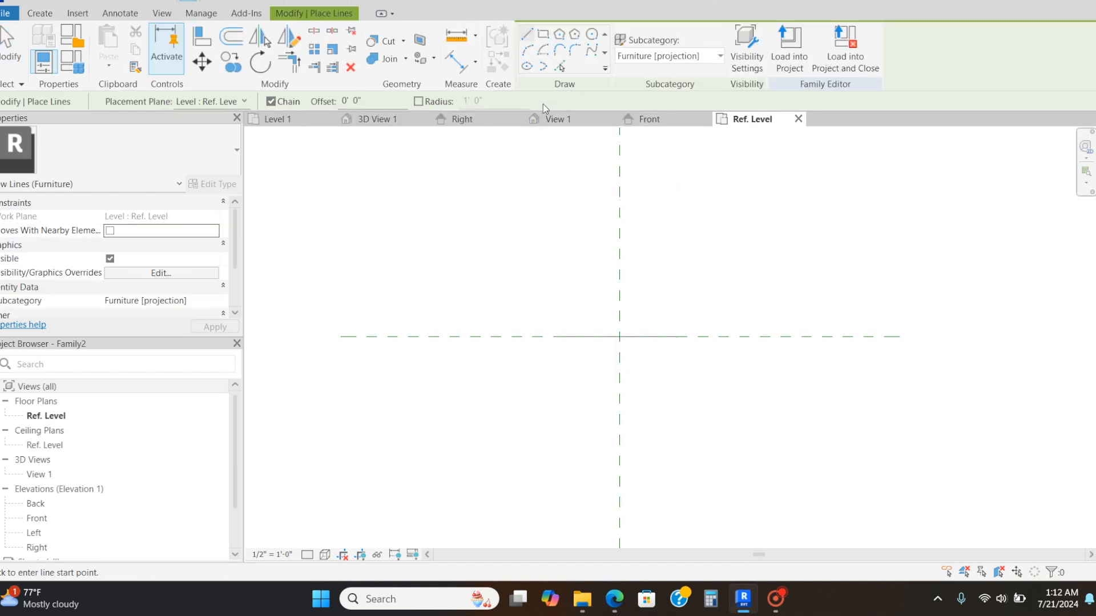
left_click(542, 35)
left_click(554, 178)
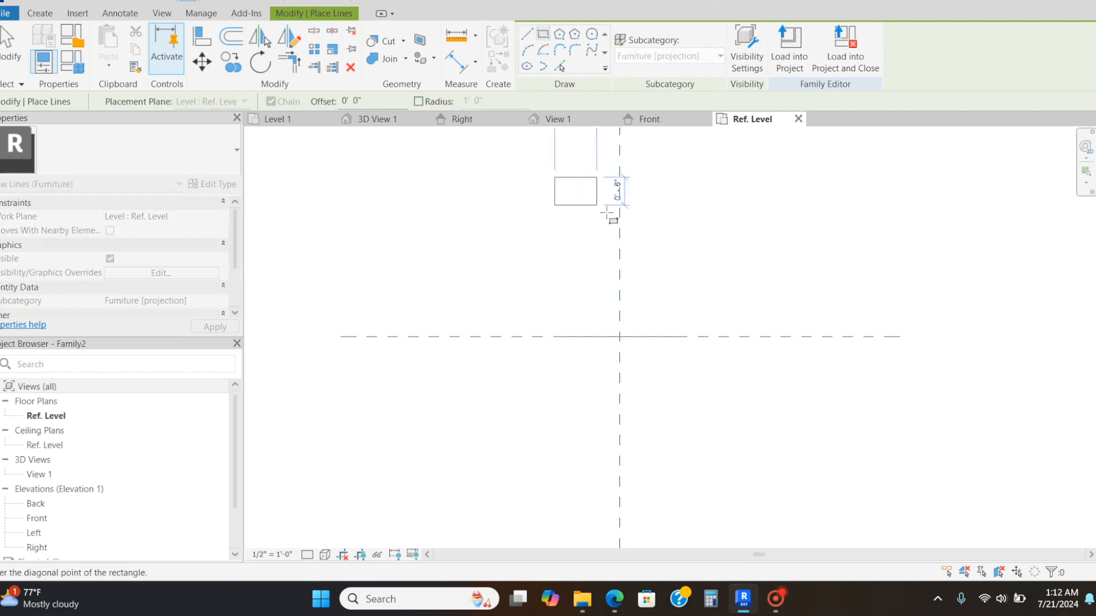
left_click(647, 256)
scroll(668, 299, "down", 2)
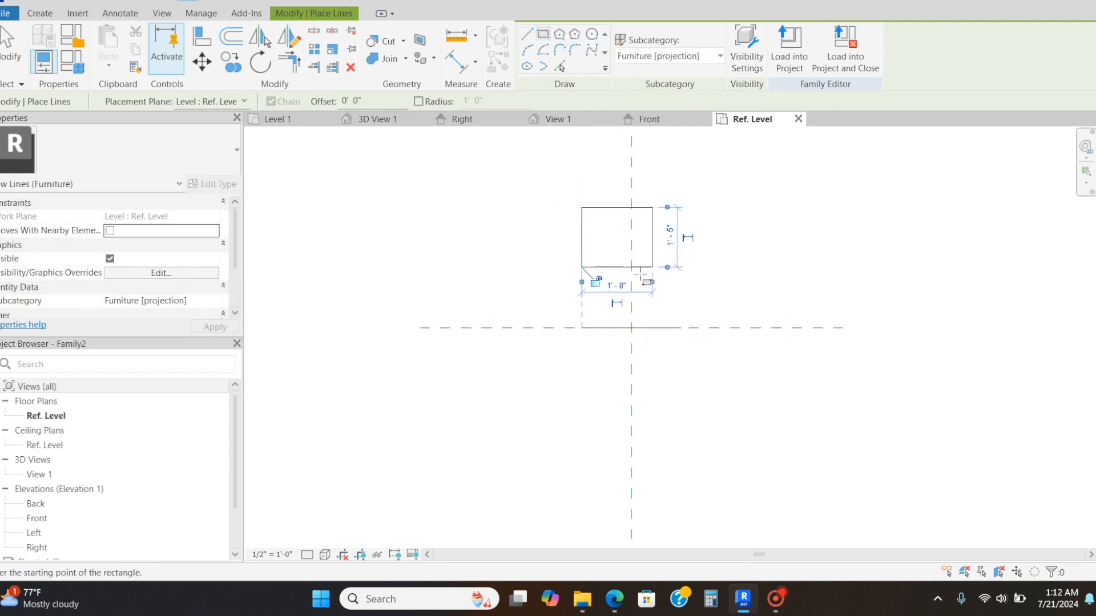
- Set both the height and the width of the rectangle to 28"
left_click(670, 236)
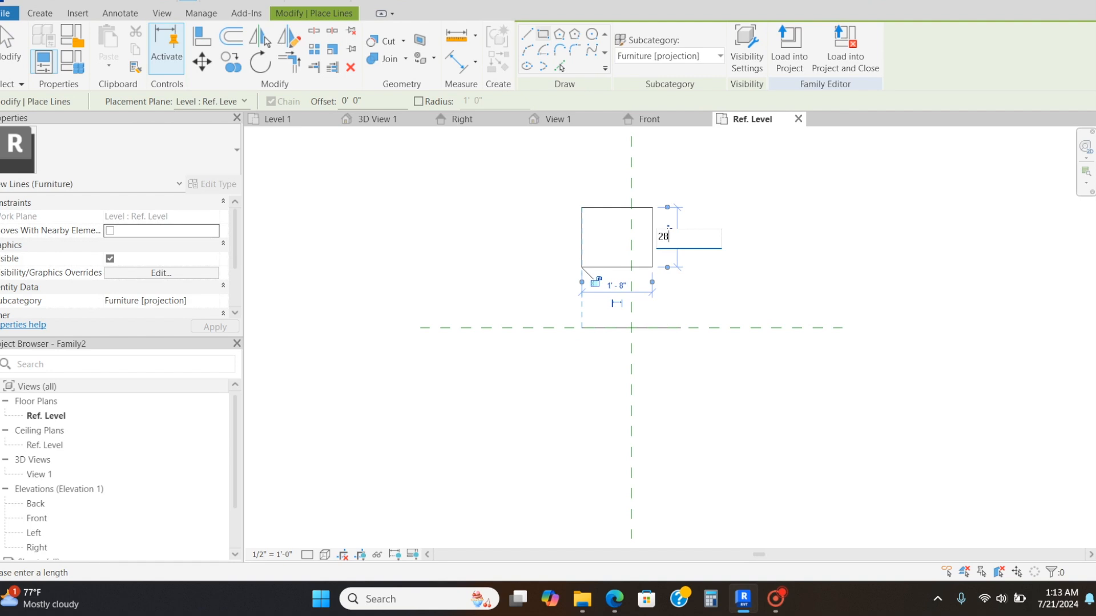
type("28\"")
key("Return")
left_click(620, 287)
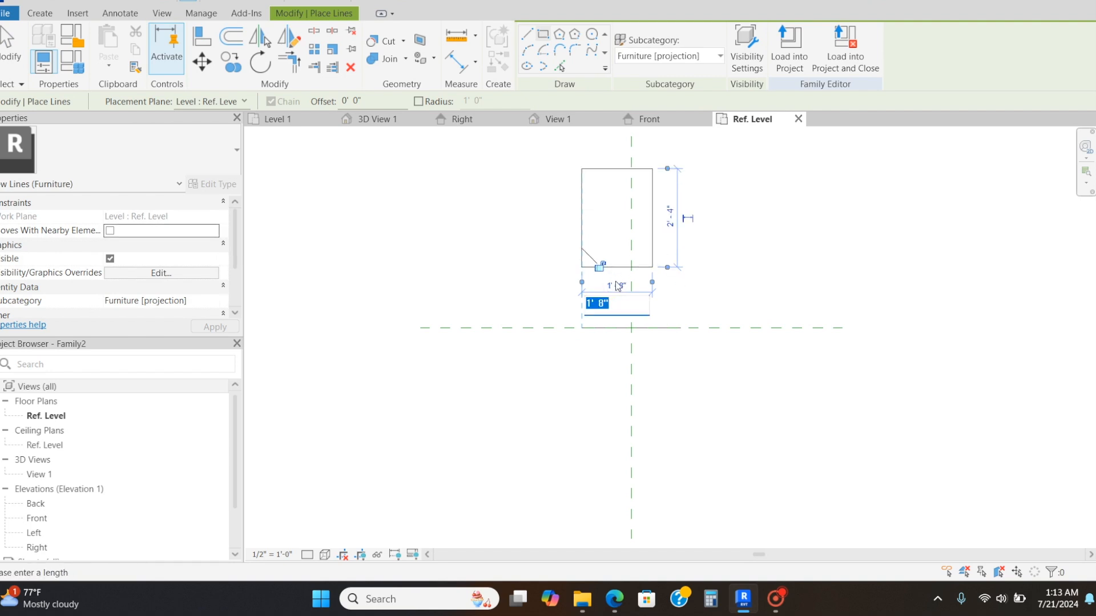
type("28\"")
key("Return")
key("Escape")
key("Escape")
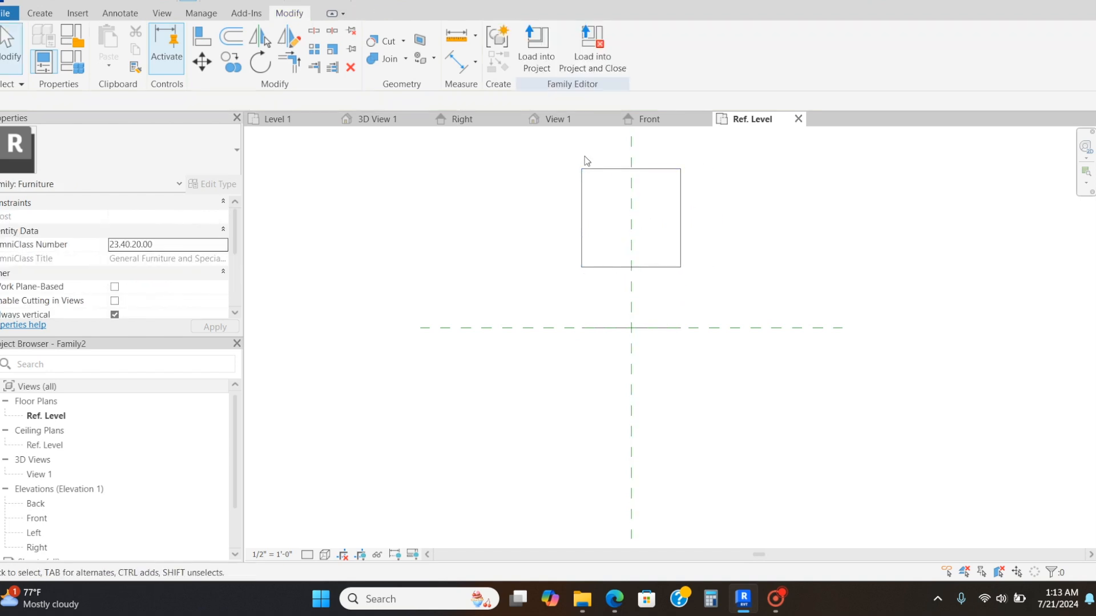
- Move the whole square down so the midpoint of its left side lies on the horizontal center plane
left_click_drag(569, 153, 701, 283)
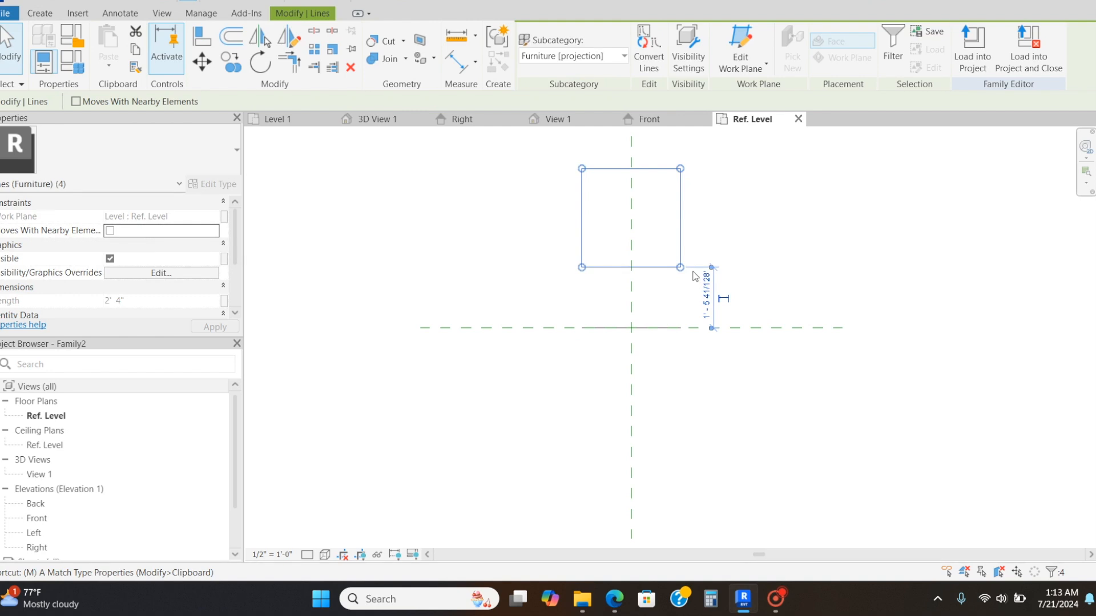
key("m")
key("v")
left_click(582, 218)
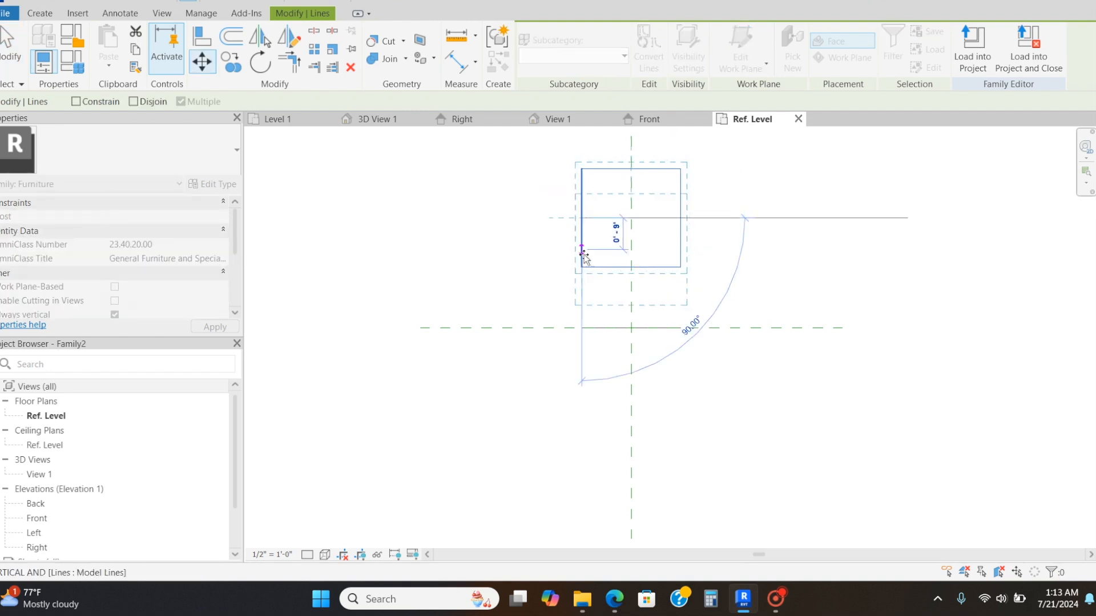
left_click(582, 328)
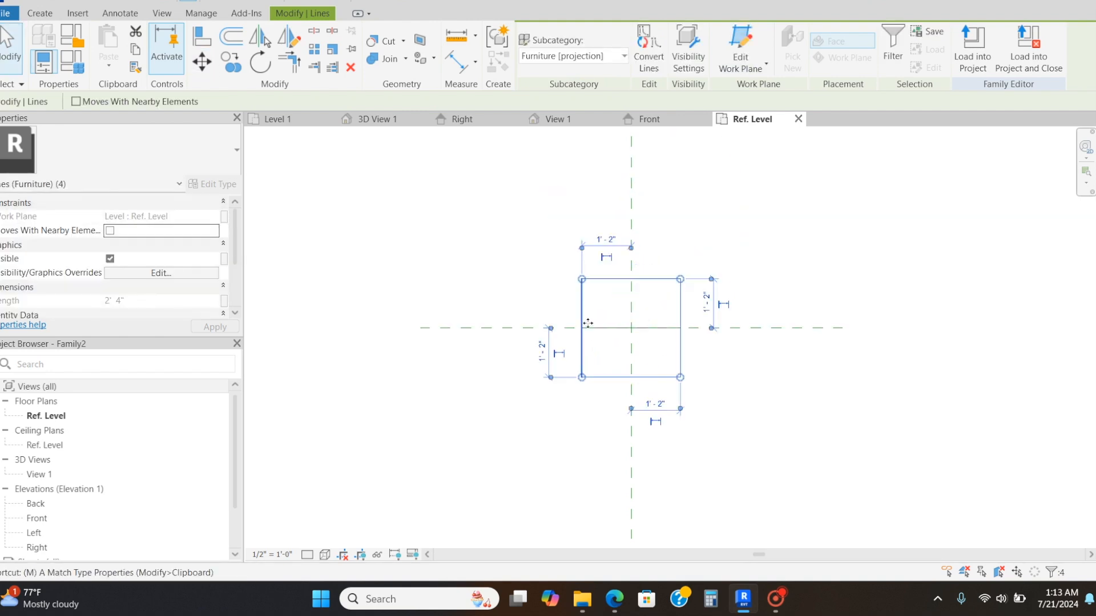
key("m")
key("v")
scroll(631, 282, "up", 10)
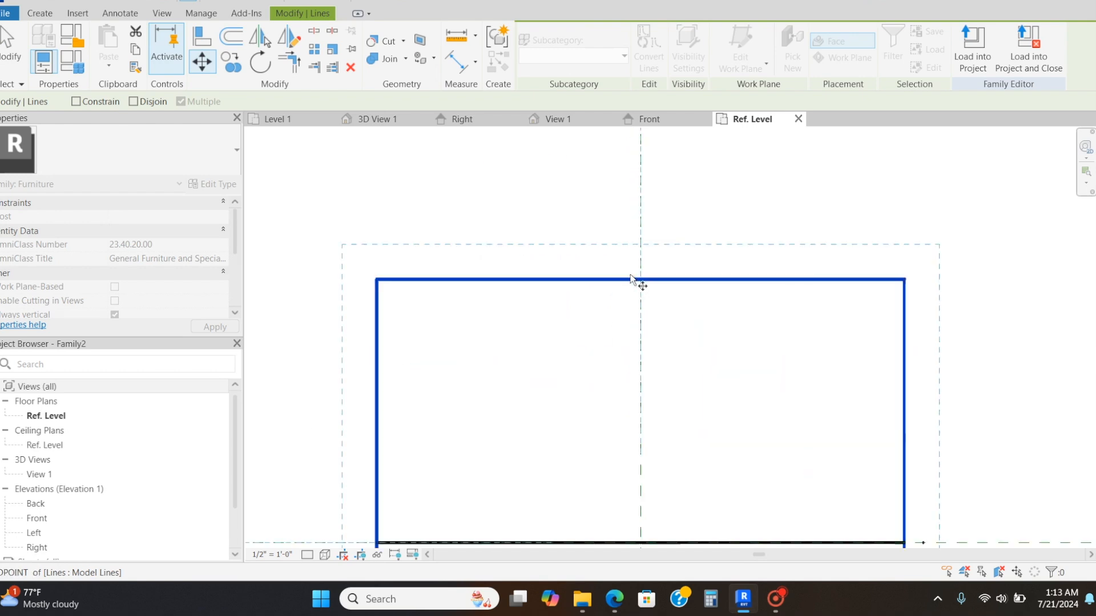
scroll(661, 285, "up", 4)
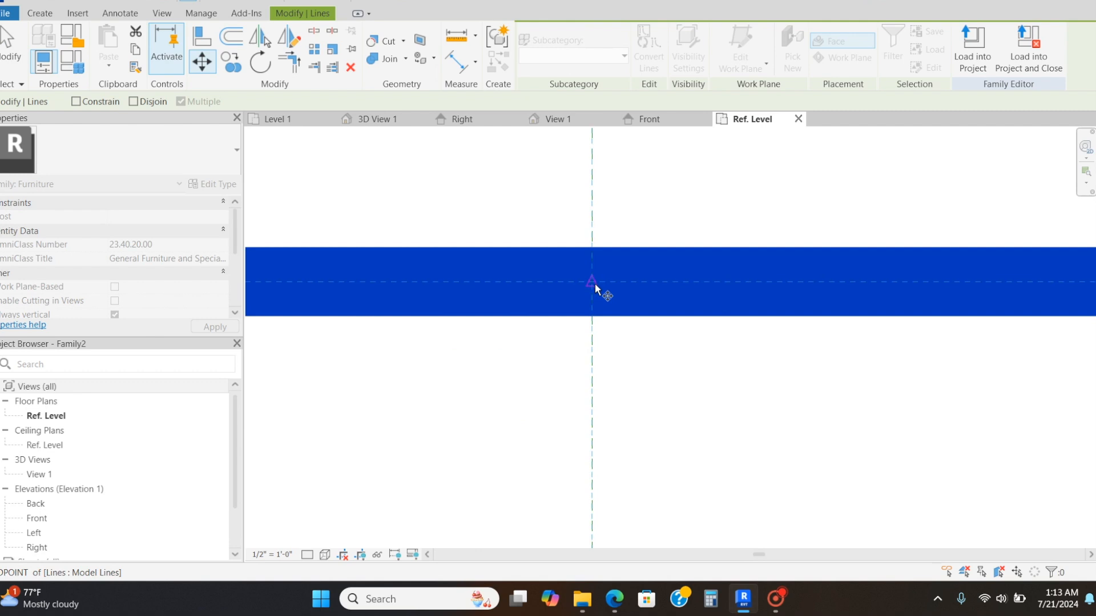
scroll(594, 280, "up", 5)
scroll(596, 234, "down", 3)
scroll(596, 224, "up", 1)
middle_click_drag(616, 242, 632, 385)
scroll(620, 339, "up", 4)
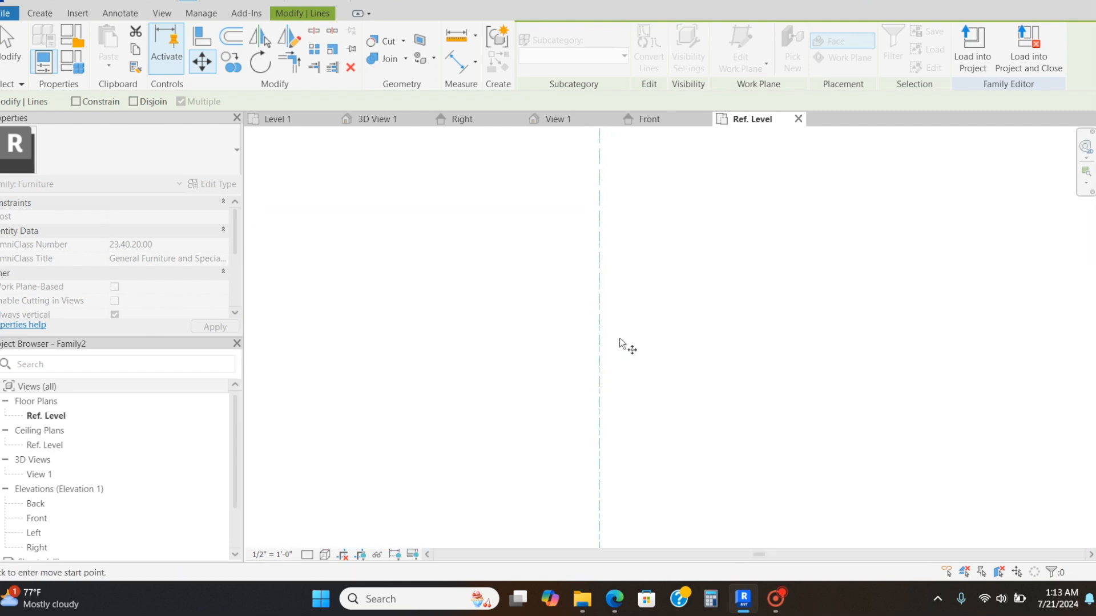
scroll(620, 337, "down", 5)
scroll(579, 229, "down", 5)
key("Escape")
key("Escape")
scroll(594, 225, "up", 3)
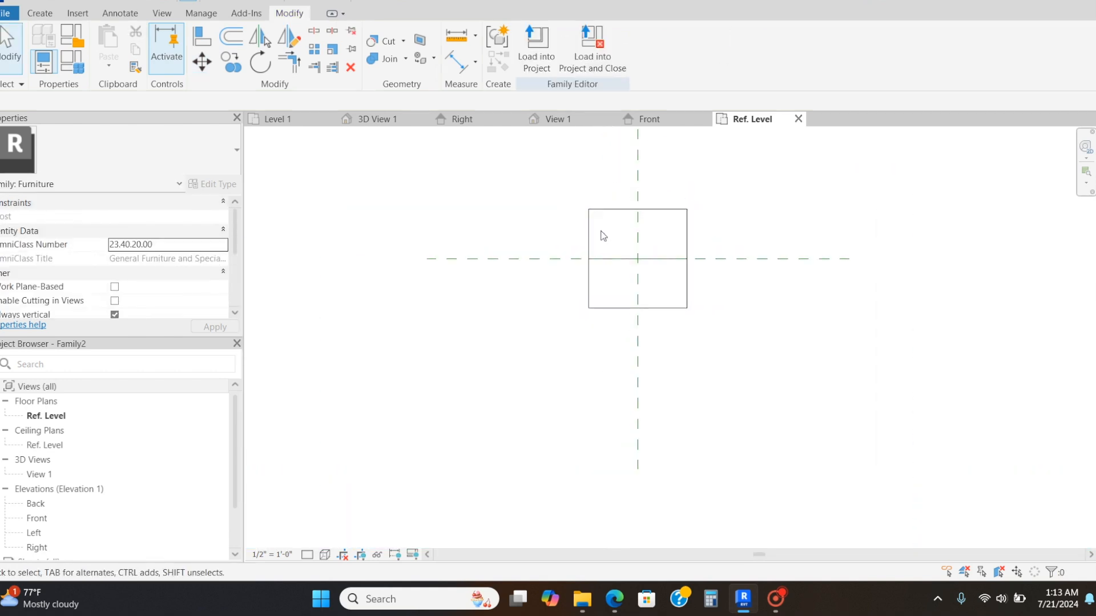
- In the Front elevation, move the horizontal 28" line straight down to the height of the vertical line's upper end
left_click(649, 118)
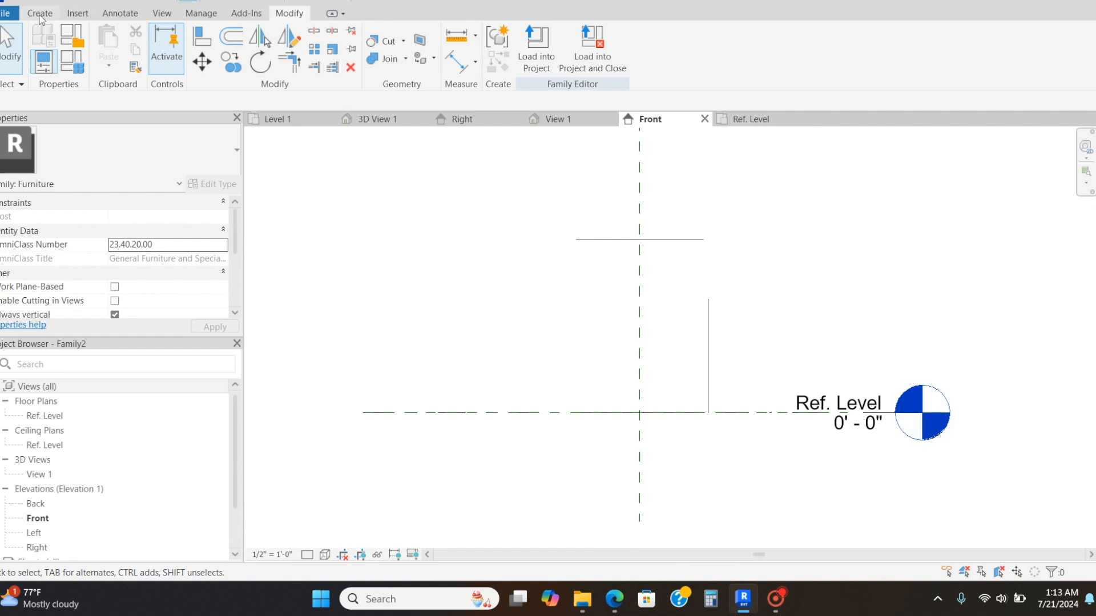
left_click(646, 240)
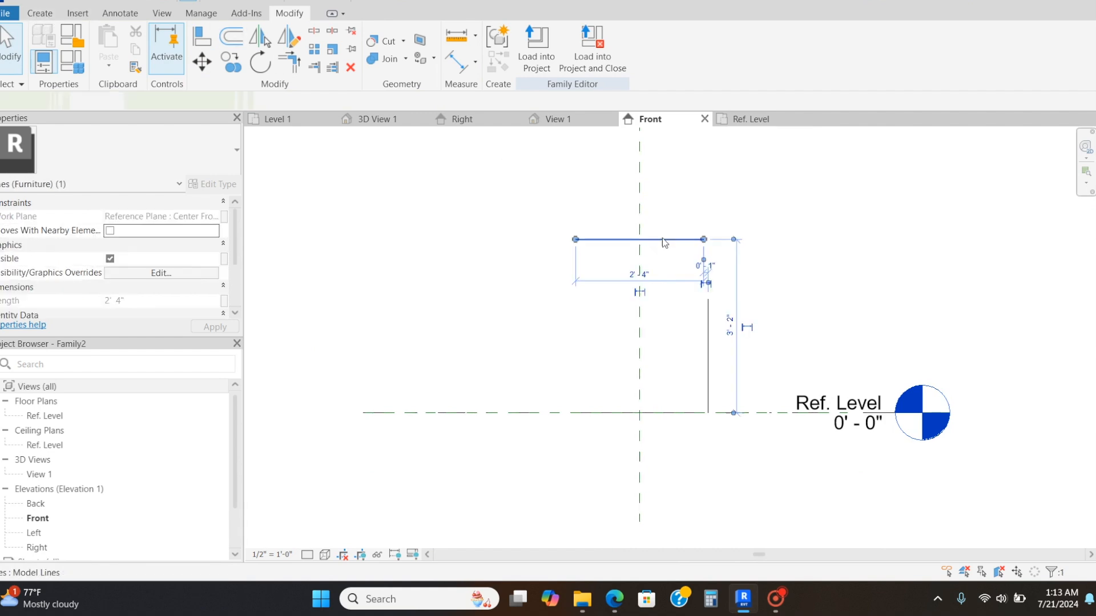
key("m")
key("v")
left_click(640, 239)
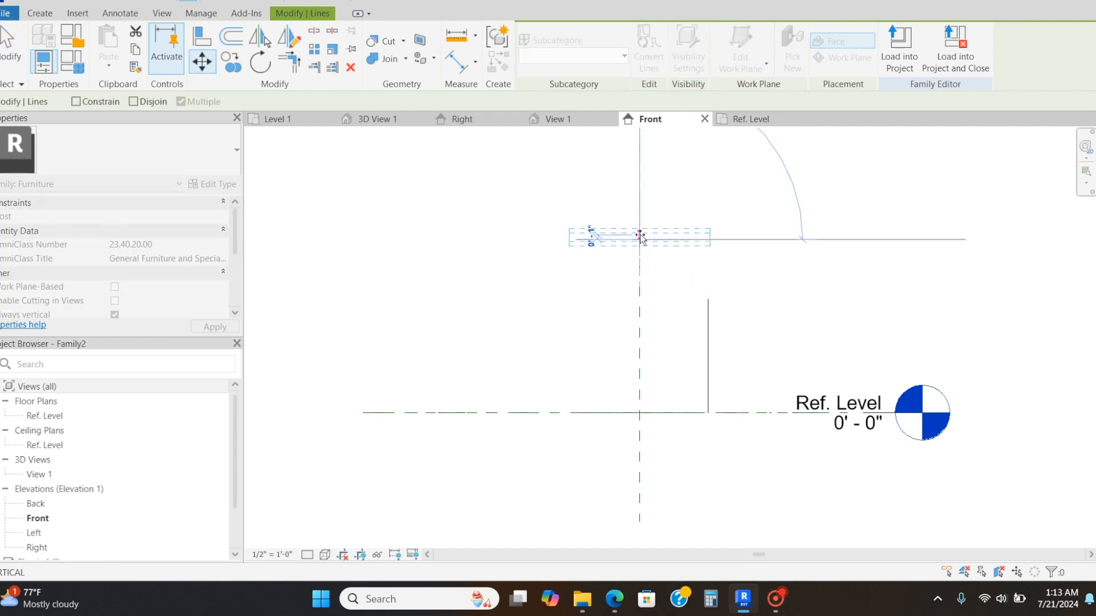
left_click(639, 298)
key("Escape")
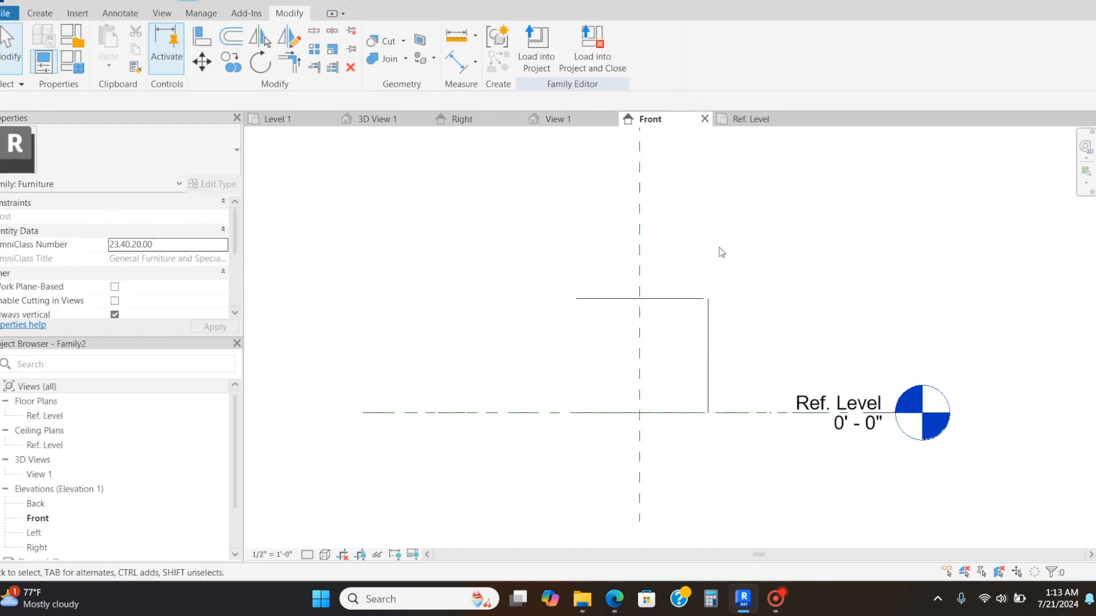
- In the Front elevation, start an extrusion and sketch a 2'-4" line over the horizontal guide line
left_click(39, 12)
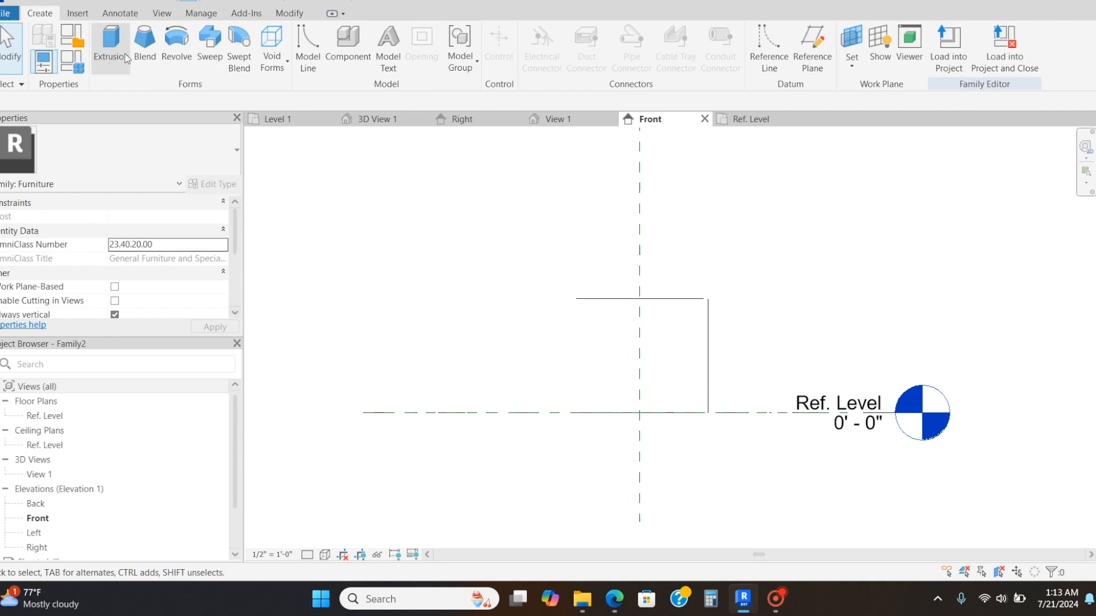
left_click(112, 43)
scroll(701, 324, "up", 2)
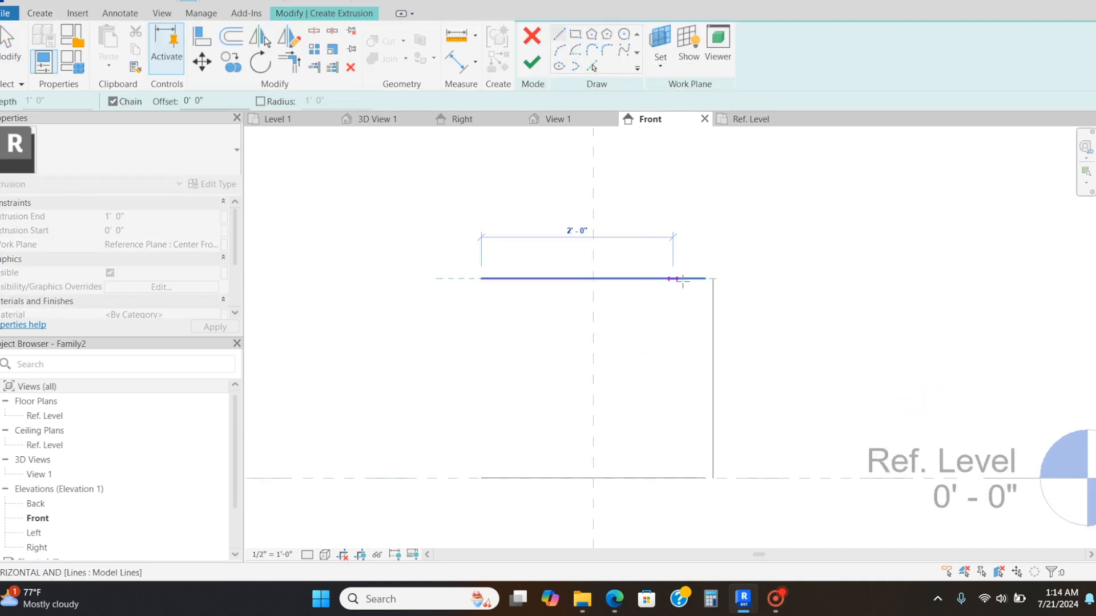
left_click(703, 278)
key("Escape")
scroll(710, 277, "up", 3)
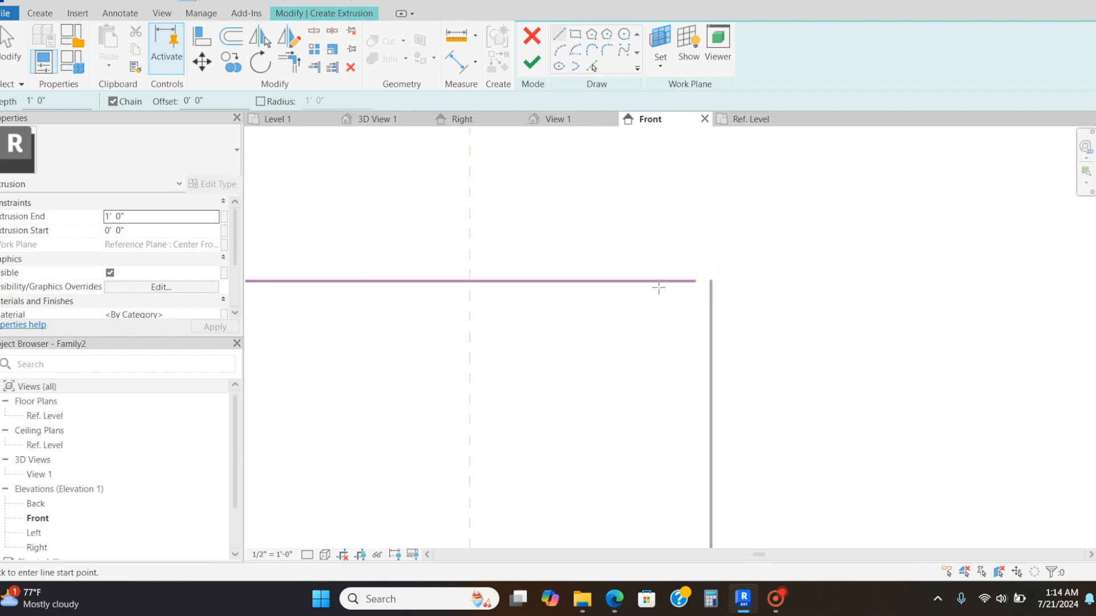
scroll(547, 328, "down", 2)
key("Escape")
- Copy the sketched line 1" straight down
left_click(549, 301)
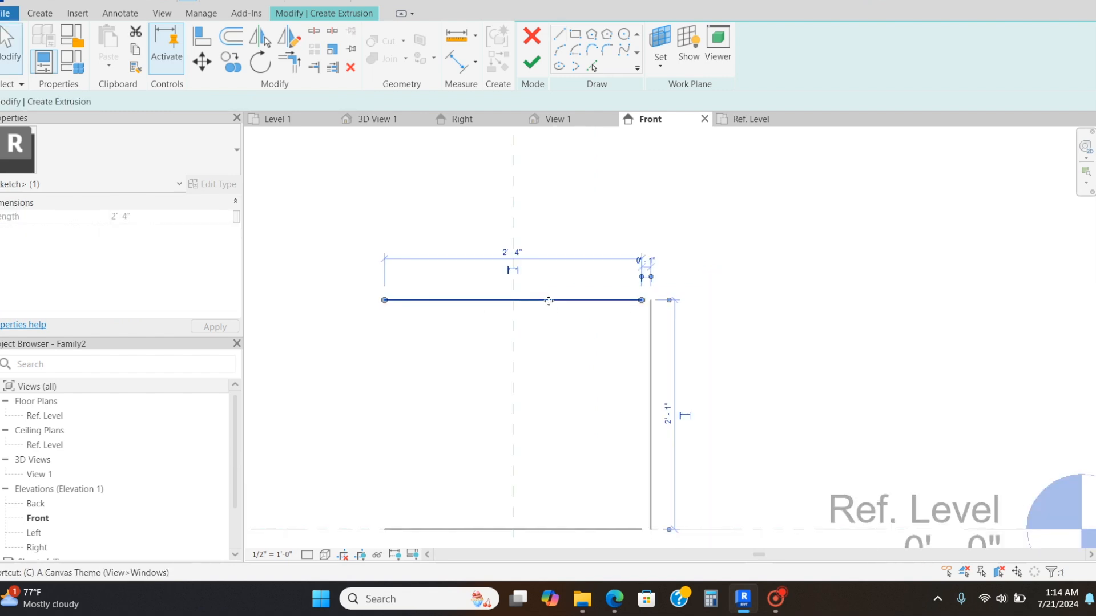
scroll(515, 302, "up", 2)
left_click(513, 300)
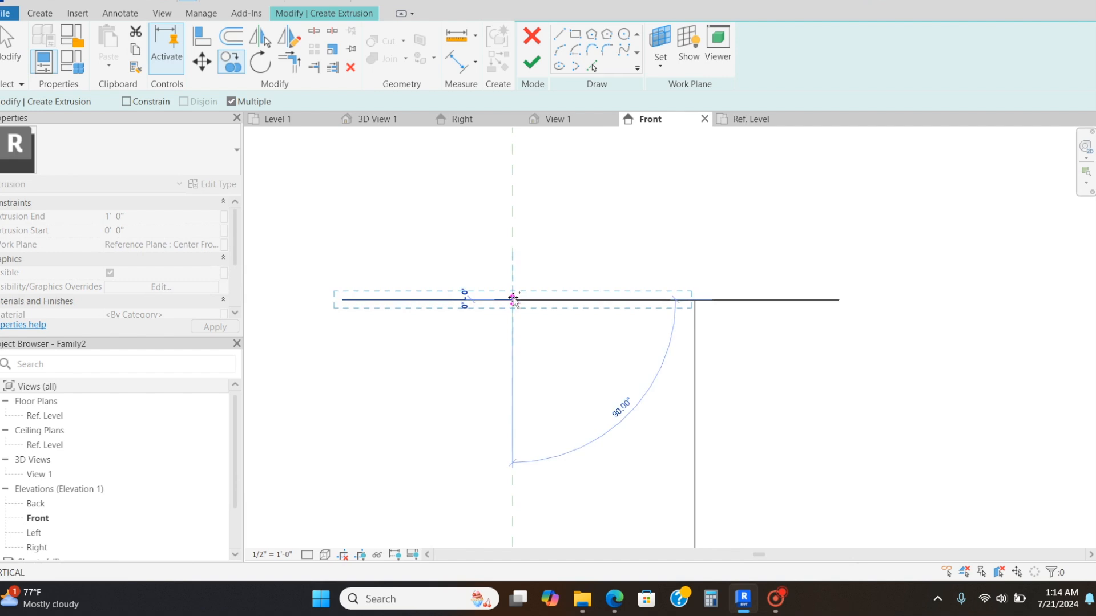
left_click(529, 311)
key("Escape")
key("Escape")
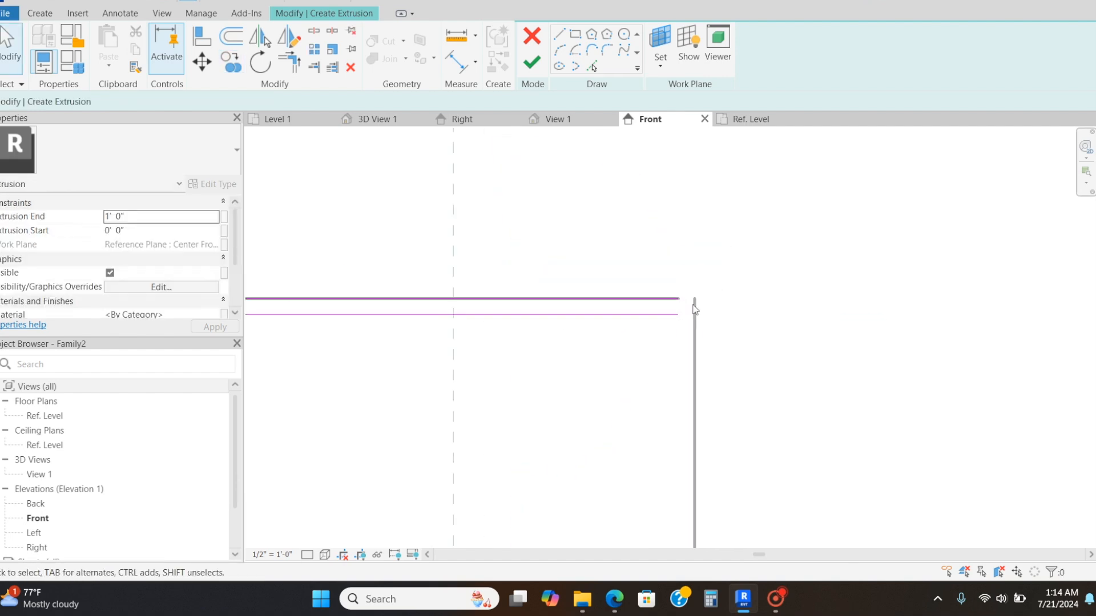
- Shorten the upper sketch line by 1" at each end, to a length of 2'-2"
scroll(674, 318, "up", 2)
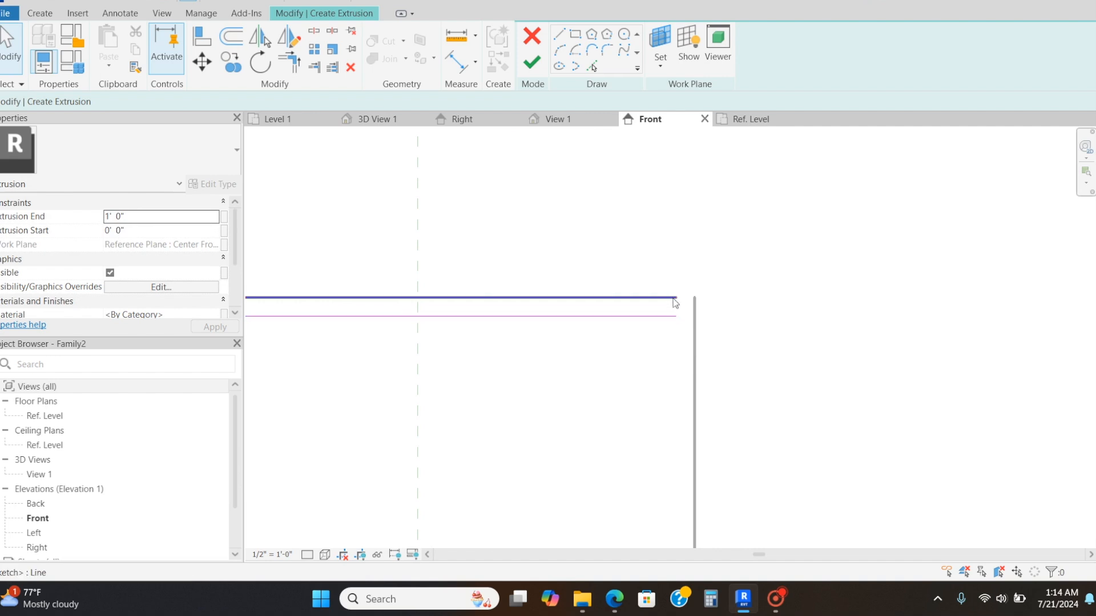
left_click(675, 299)
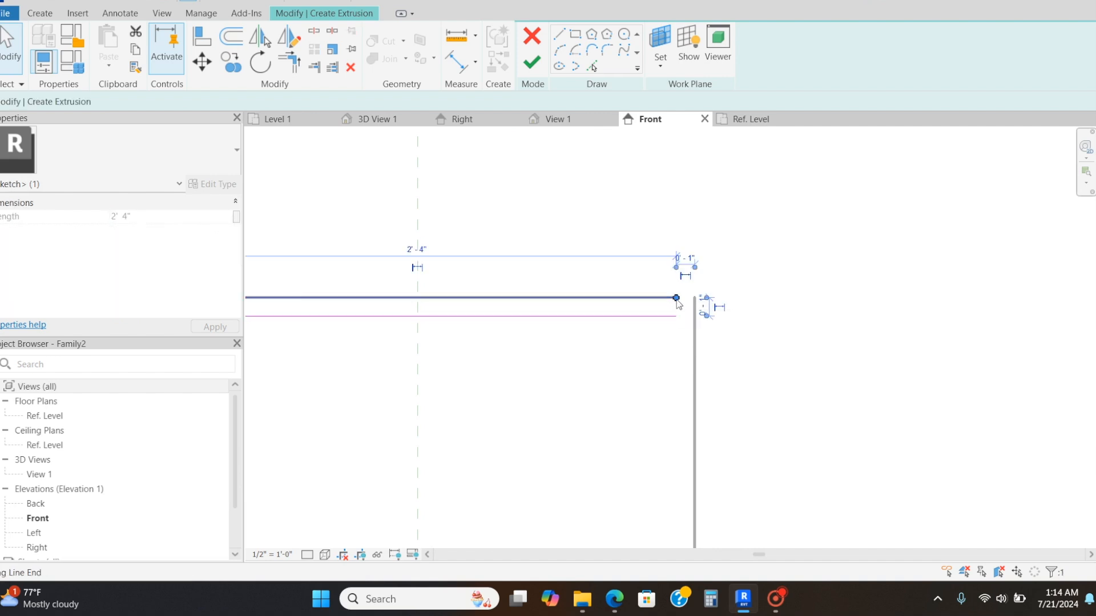
left_click_drag(677, 298, 658, 299)
scroll(432, 370, "down", 1)
middle_click_drag(431, 372, 711, 378)
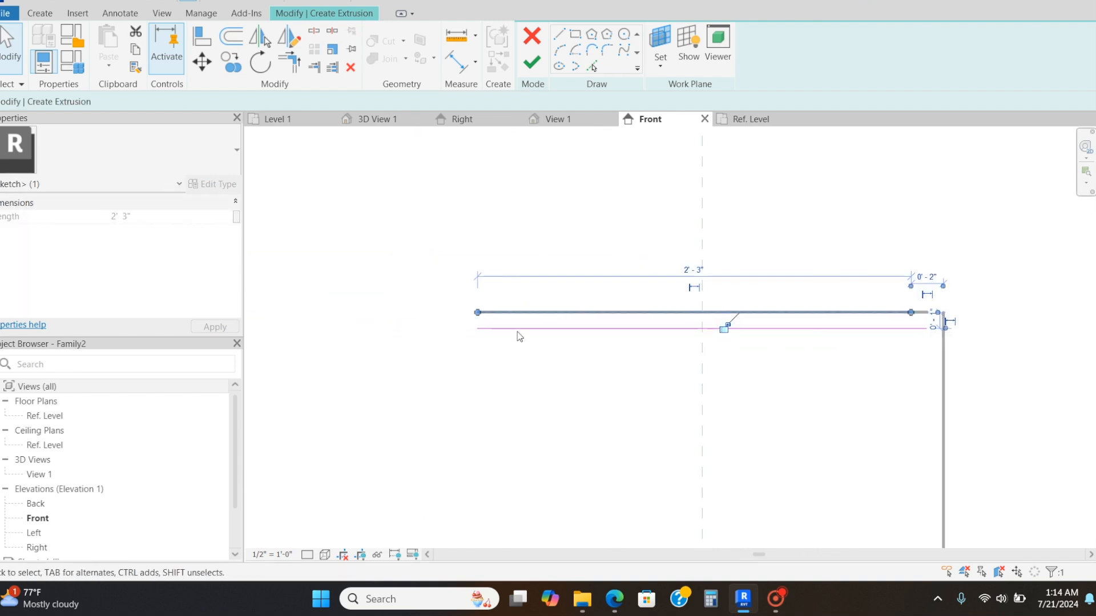
left_click_drag(479, 314, 493, 312)
middle_click_drag(833, 381, 787, 391)
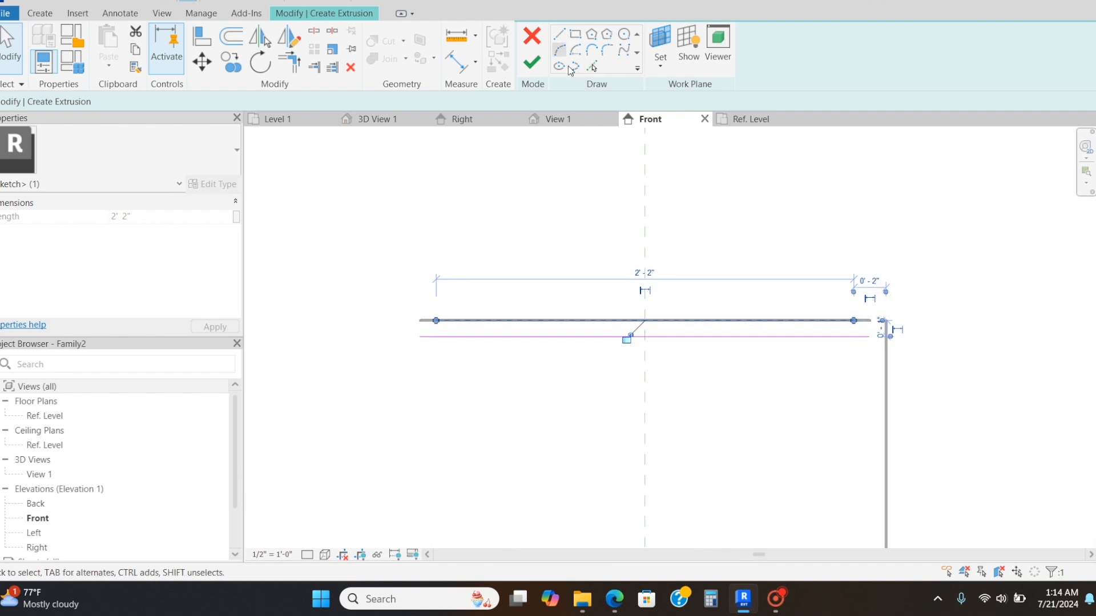
key("Escape")
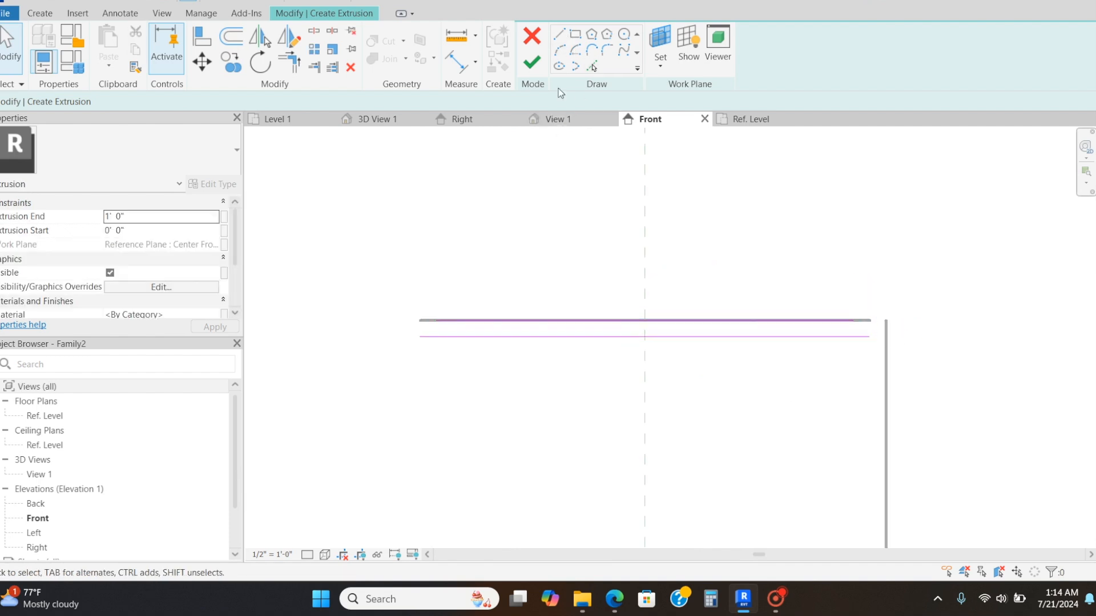
- Sketch two small connected arcs from the lower line's right end to the upper line's right end as a molded edge
left_click(559, 57)
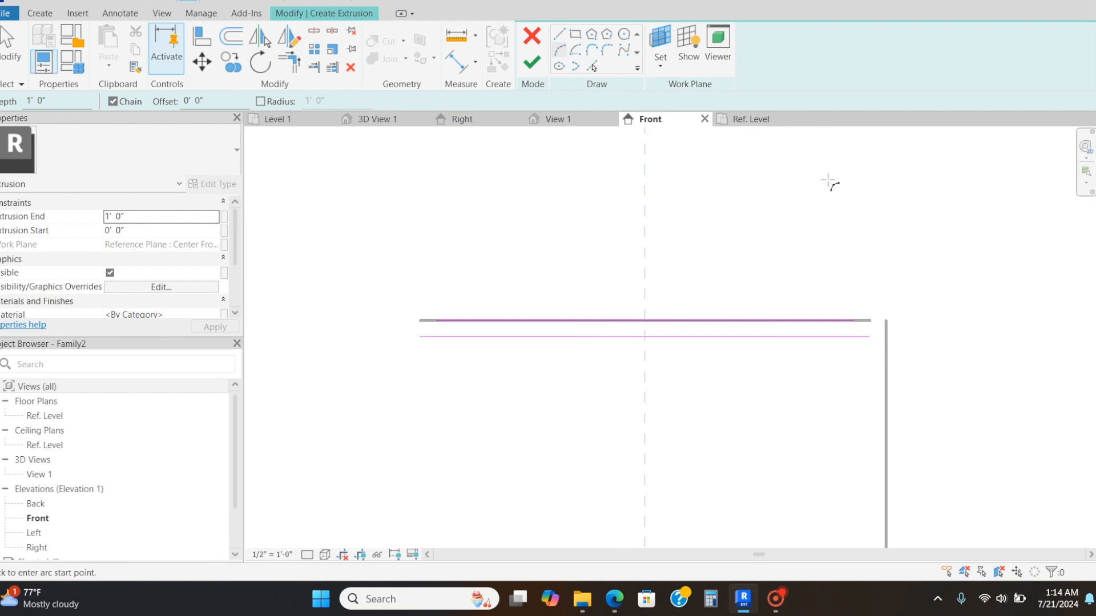
scroll(871, 335, "up", 2)
scroll(872, 335, "up", 2)
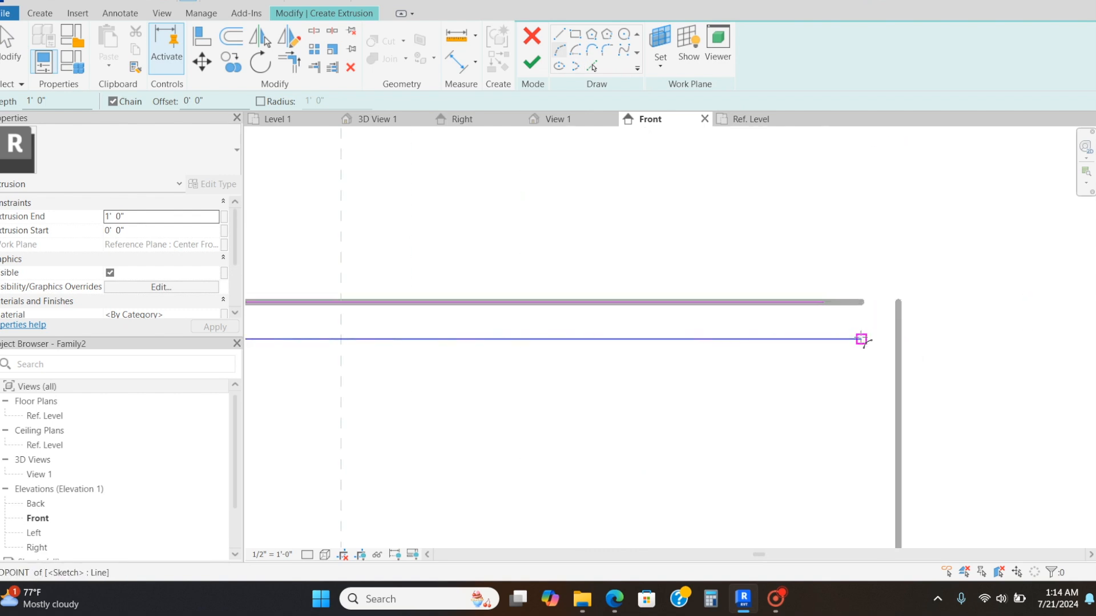
left_click(856, 336)
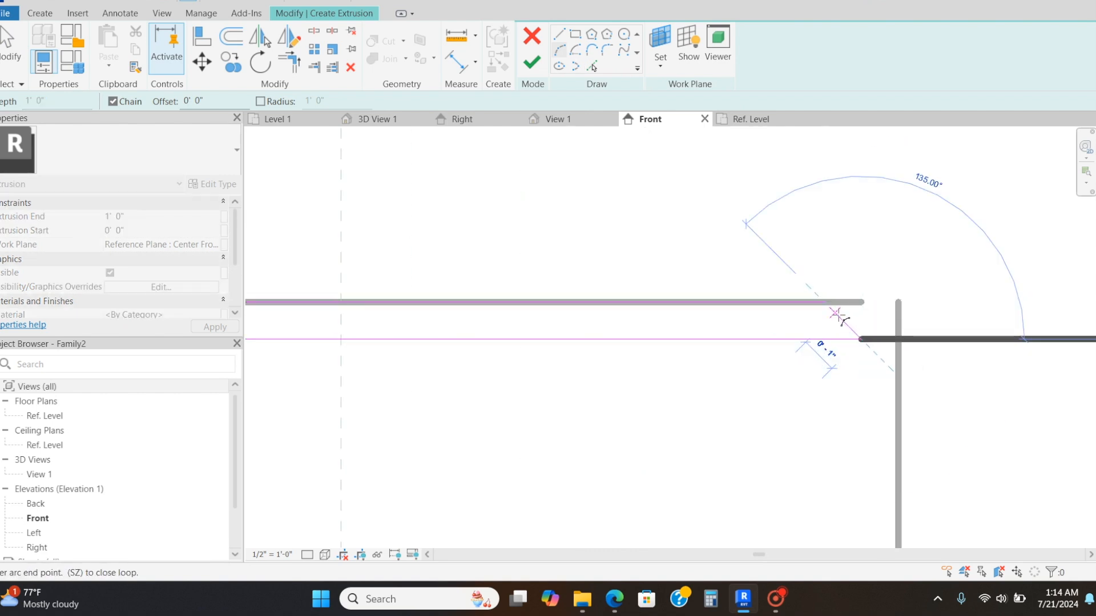
left_click(840, 319)
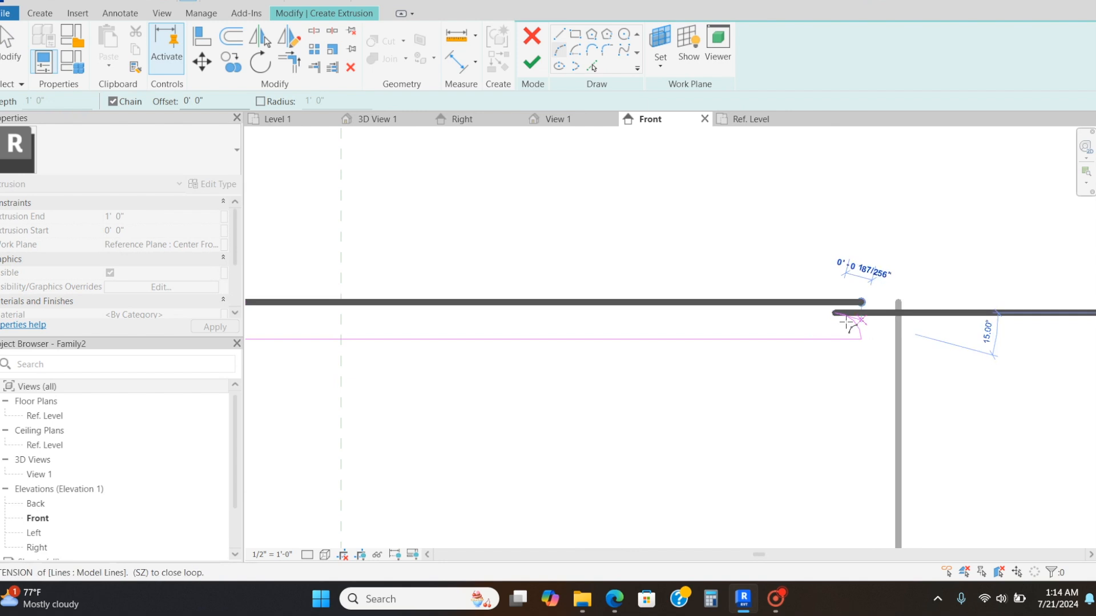
scroll(833, 314, "up", 3)
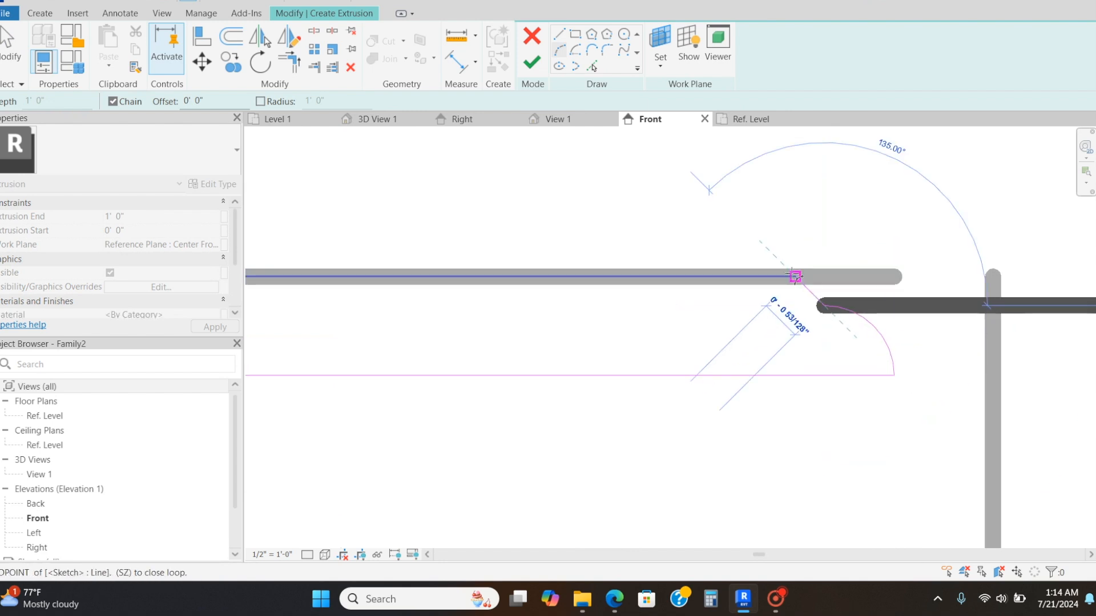
key("Escape")
key("Escape")
scroll(910, 301, "down", 4)
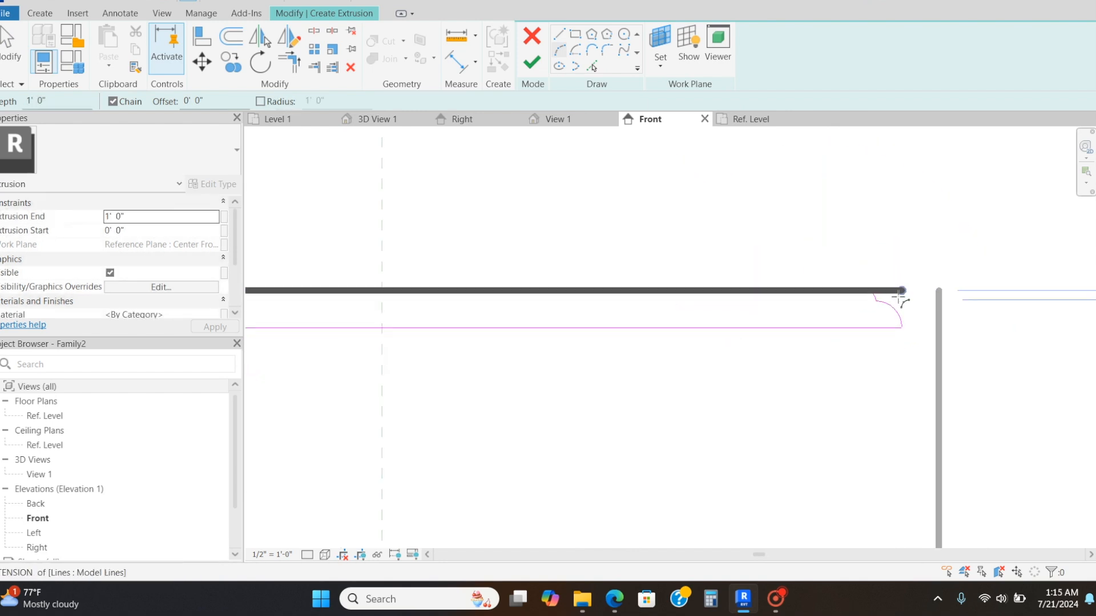
- Mirror the two edge arcs about the vertical center plane and finish the extrusion with a depth of 1'-0"
left_click_drag(848, 258, 886, 305)
scroll(839, 268, "down", 2)
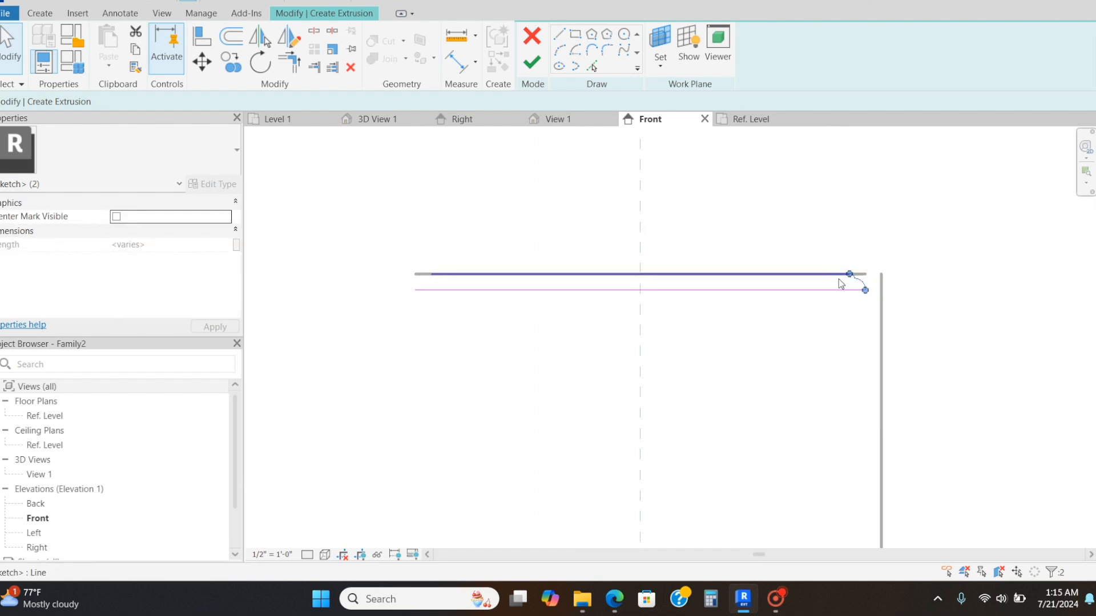
key("m")
key("m")
left_click(642, 250)
key("Escape")
scroll(642, 250, "down", 3)
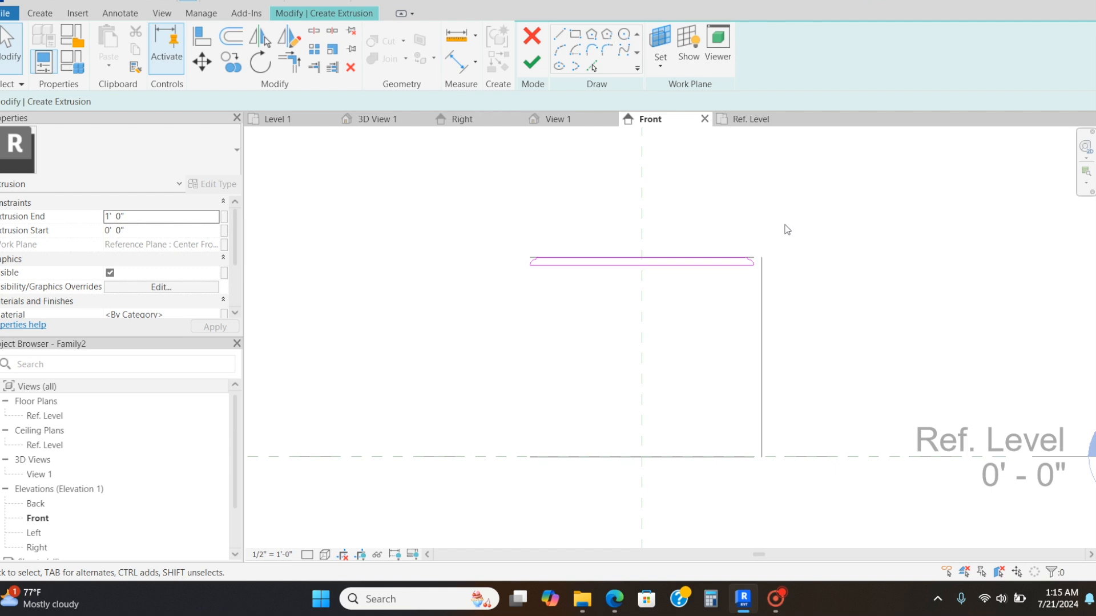
left_click(533, 63)
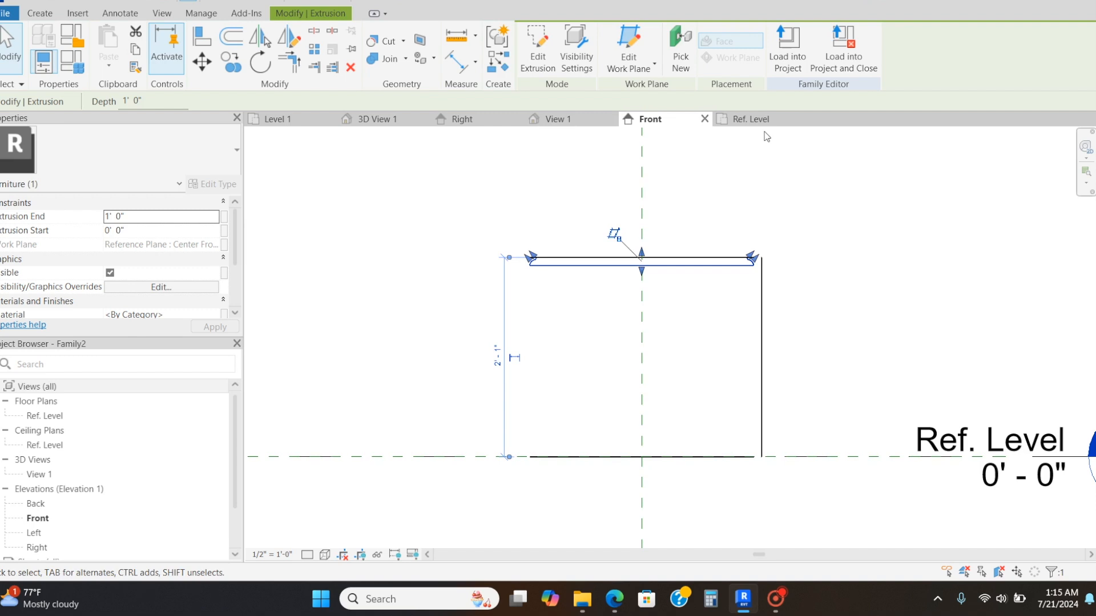
- In the Ref. Level plan, stretch the front and back faces of the extrusion to the edges of the 28" guide square
left_click(753, 119)
left_click_drag(656, 269, 655, 199)
left_click_drag(657, 344, 658, 351)
left_click(812, 352)
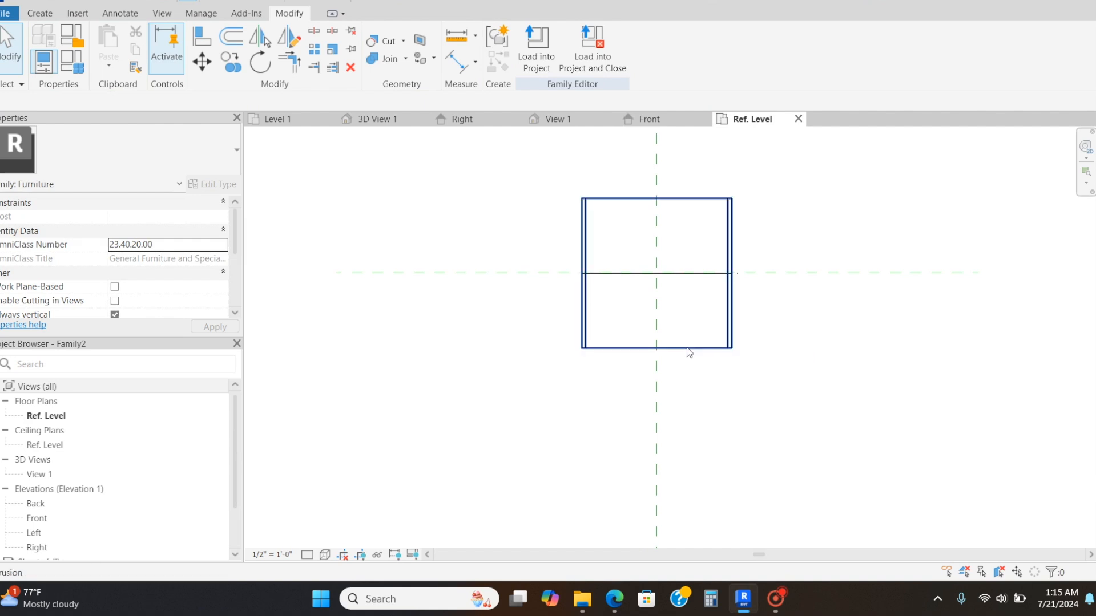
- Delete the four model lines of the guide square in the Ref. Level plan, leaving the extrusion in place
key("Tab")
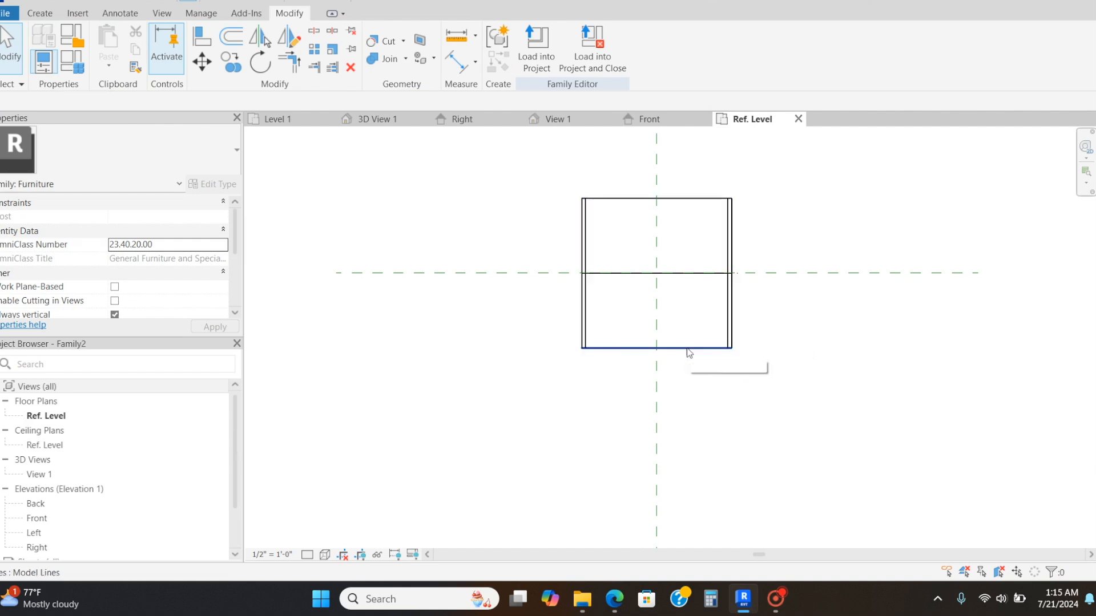
left_click(690, 353)
key("Escape")
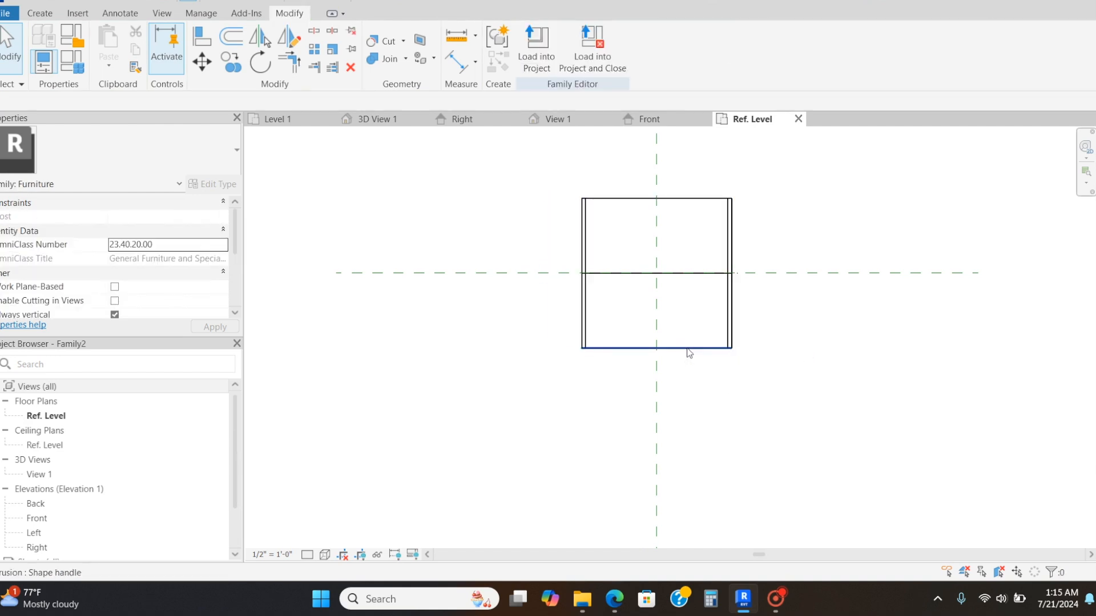
left_click(733, 323)
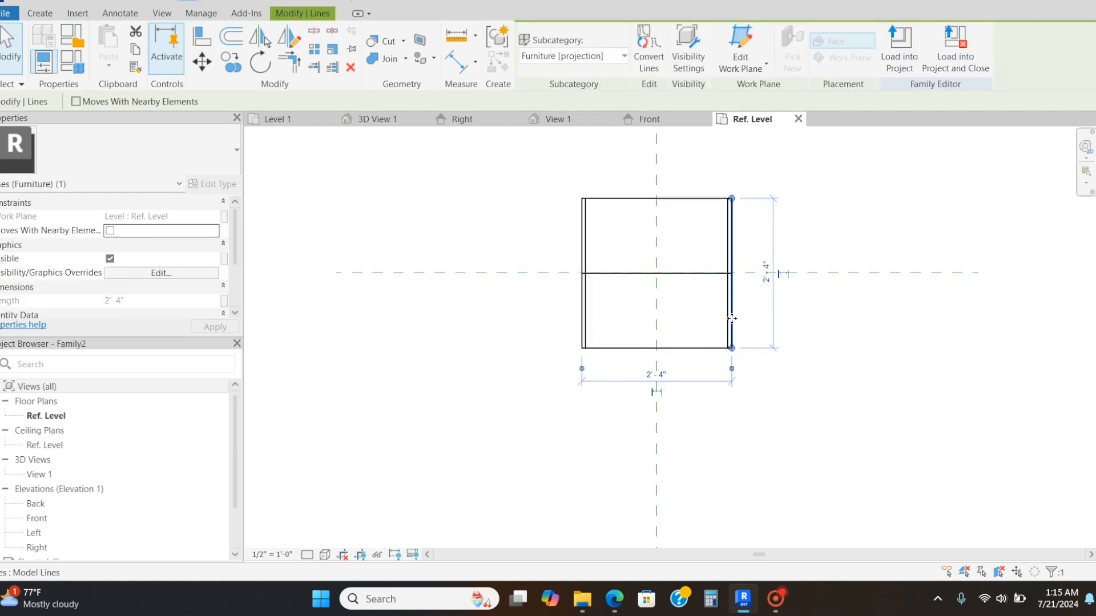
key("Escape")
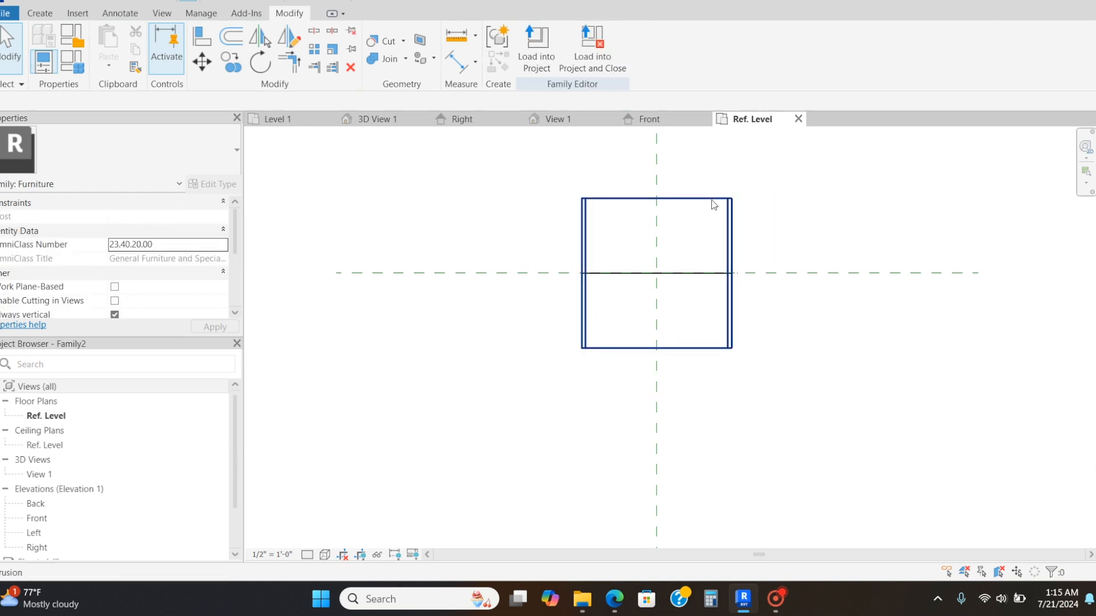
left_click(714, 204)
key("Escape")
left_click(580, 233)
key("Escape")
- In the Front elevation, delete the remaining horizontal and vertical guide lines, and check the tabletop's molded edge in the 3D view
left_click(644, 119)
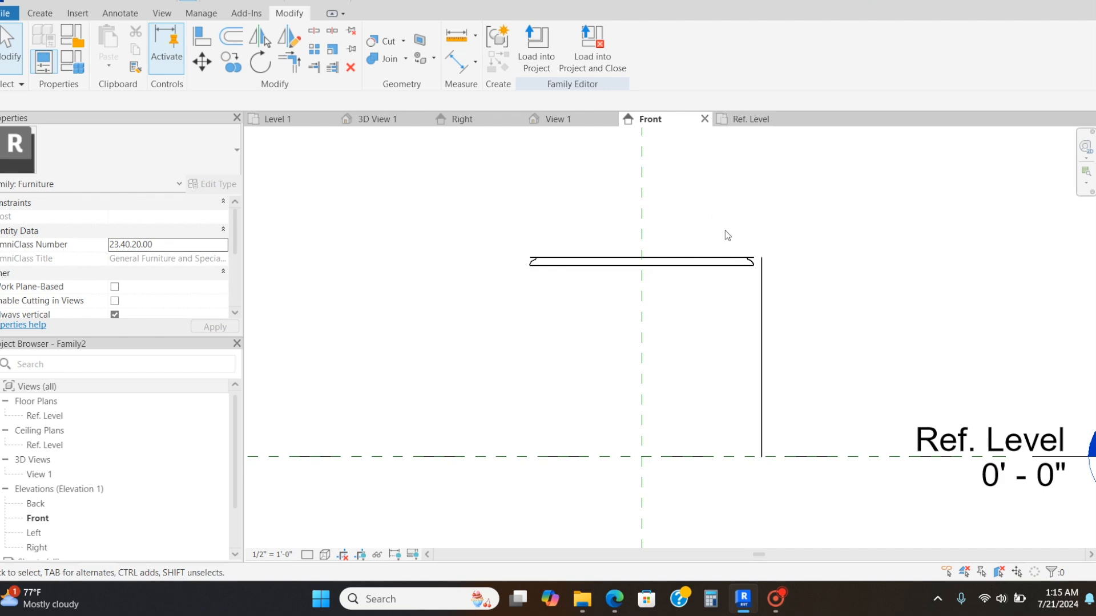
left_click(756, 255)
key("Delete")
left_click(761, 265)
key("Delete")
left_click(574, 122)
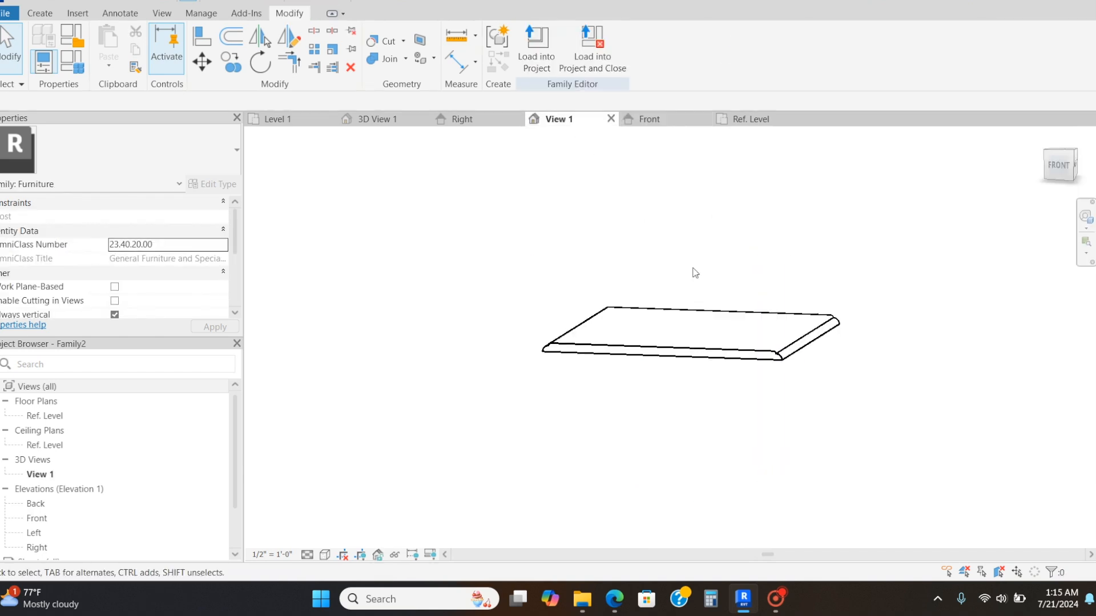
scroll(759, 342, "up", 5)
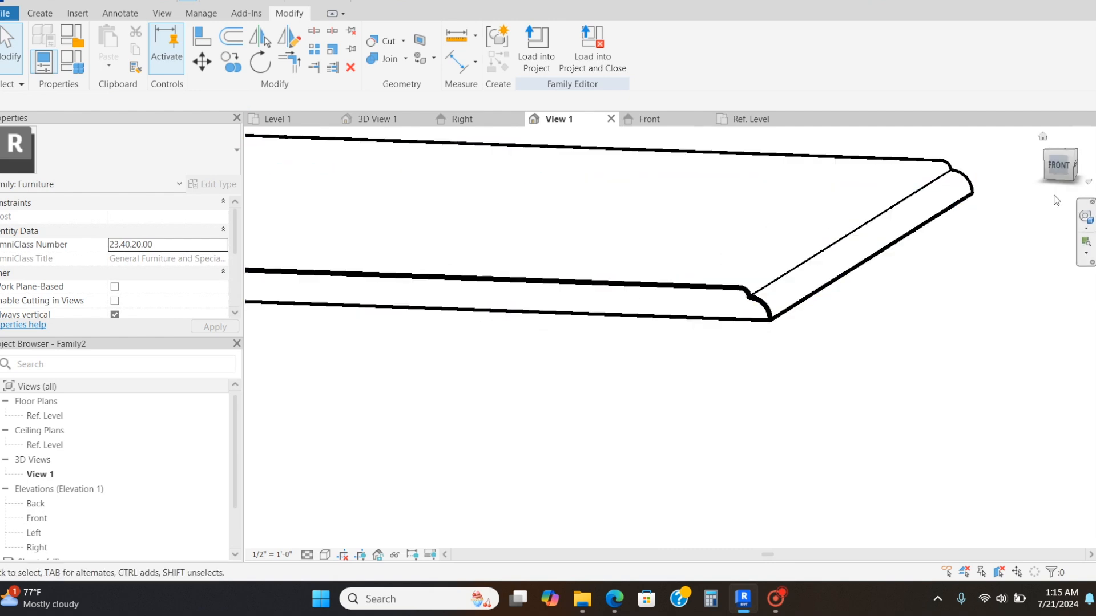
left_click(1067, 168)
left_click_drag(1060, 180, 1002, 199)
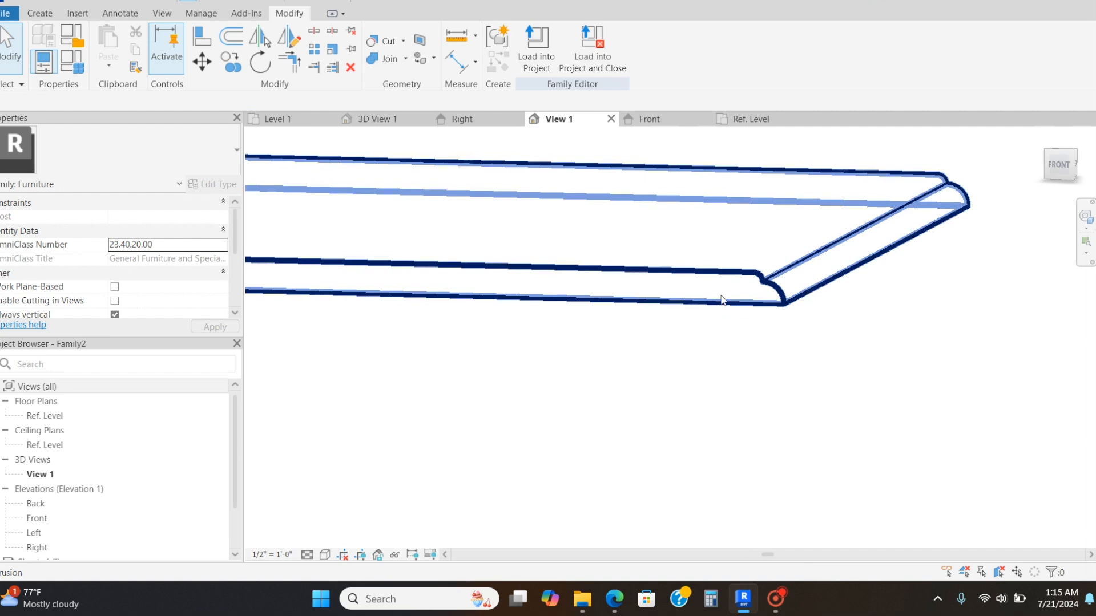
- In the Ref. Level plan, start a new extrusion and sketch a 2'-4" by 2'-4" rectangle over the tabletop's outer corners
left_click(654, 119)
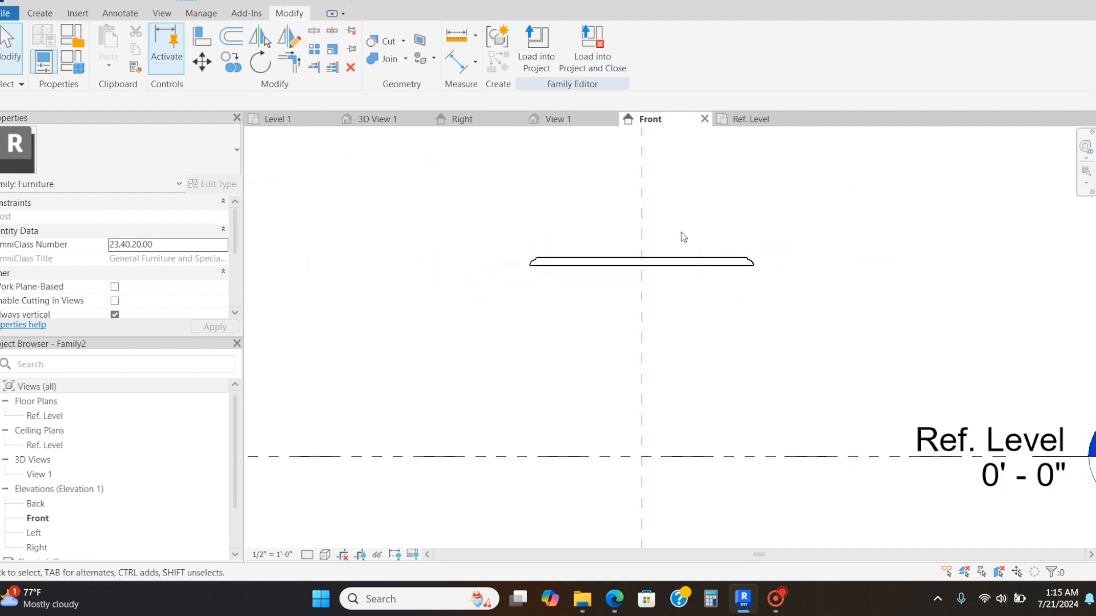
left_click(769, 120)
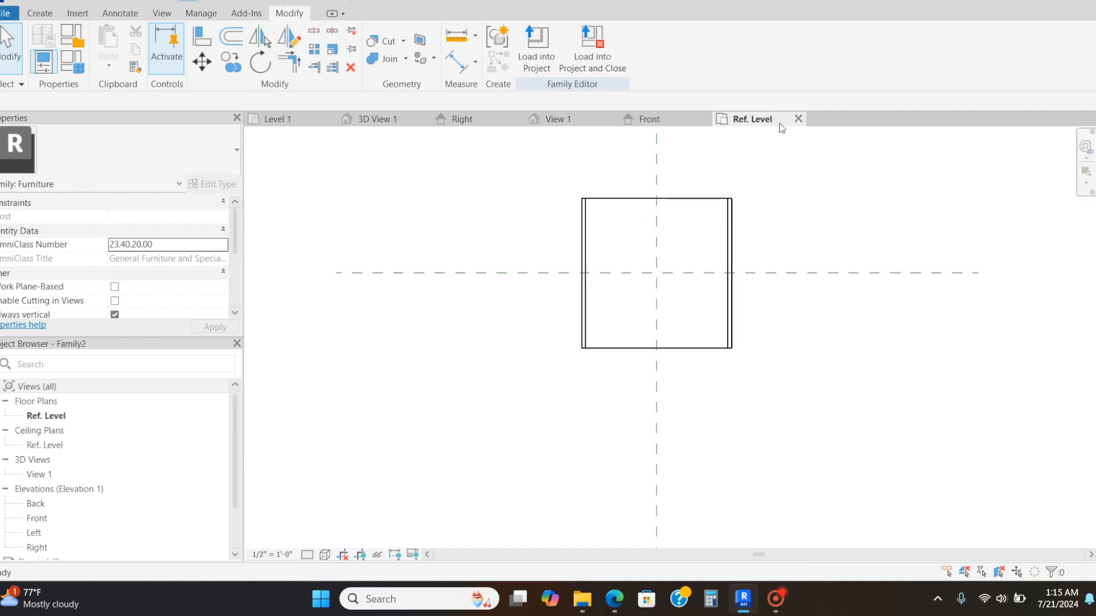
left_click(57, 11)
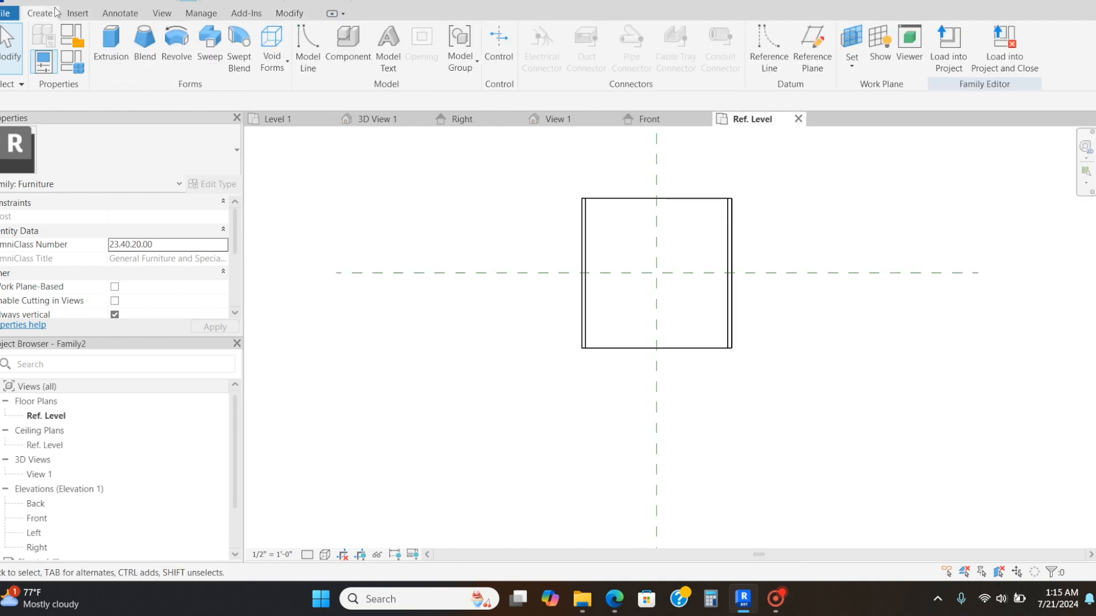
left_click(112, 48)
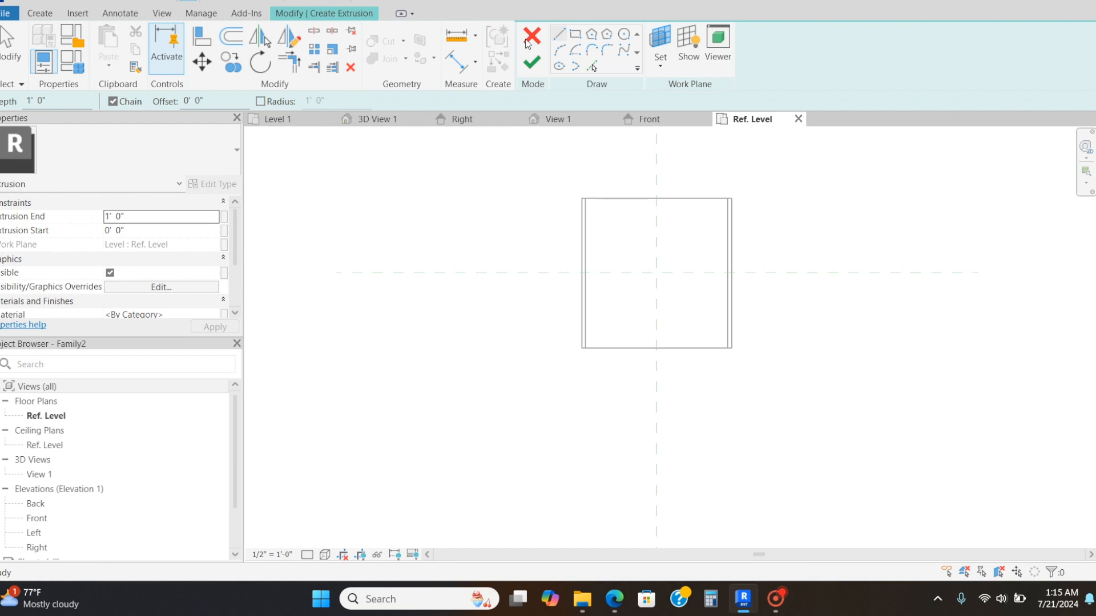
left_click(574, 35)
scroll(628, 231, "up", 3)
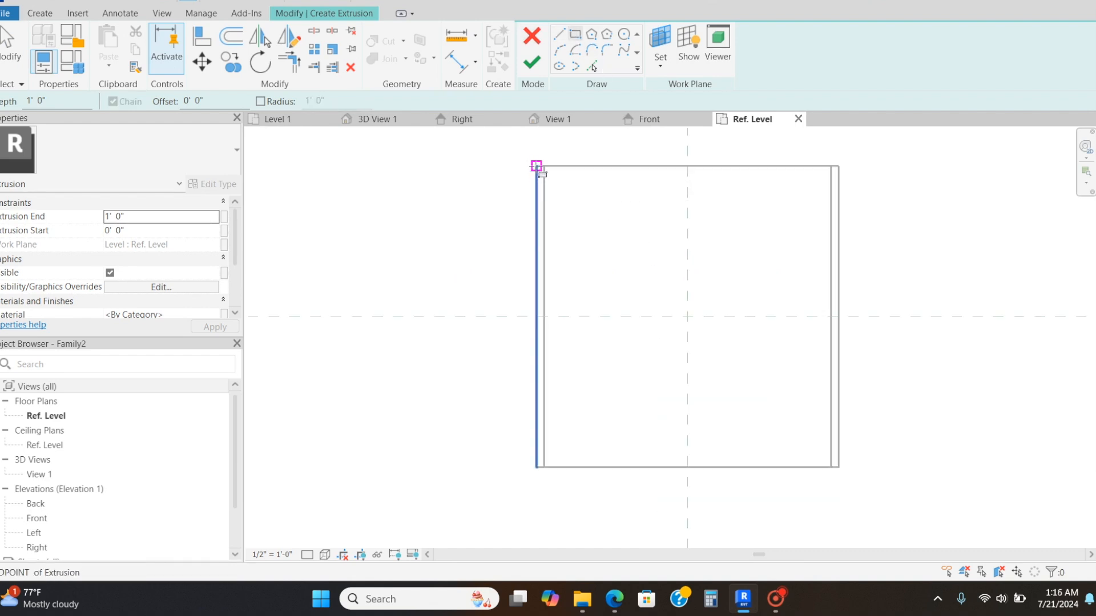
left_click(537, 166)
left_click(838, 467)
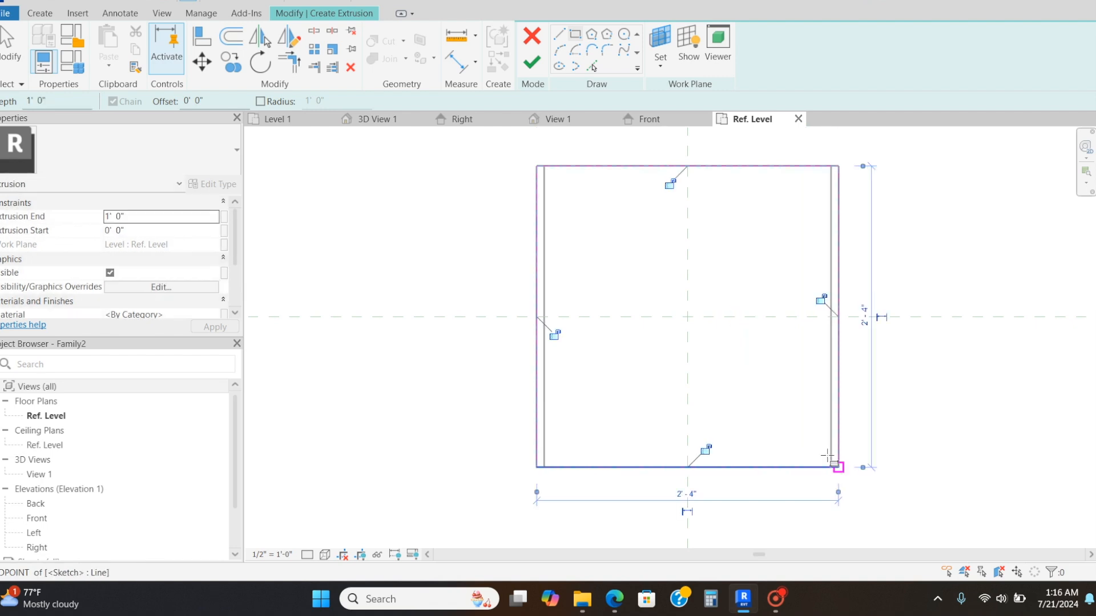
- Move the sketch's back line inward 1/2" and its side lines to the tabletop's inner edges, making it 2'-2 1/2" wide
key("Escape")
key("Escape")
left_click(626, 167)
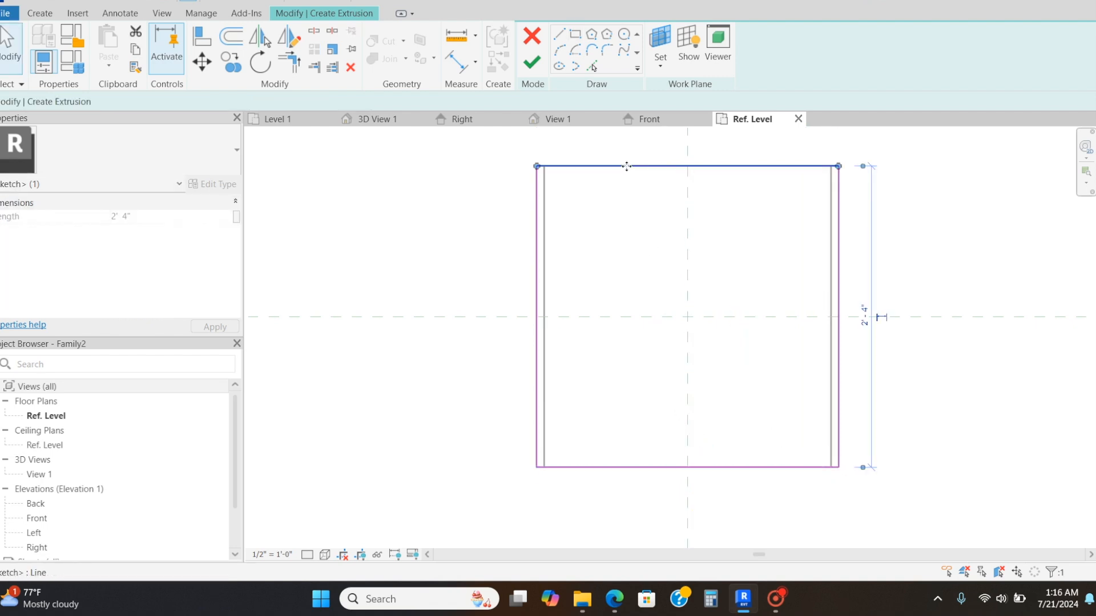
left_click_drag(627, 166, 628, 171)
left_click(838, 224)
left_click_drag(838, 224, 830, 224)
left_click(537, 328)
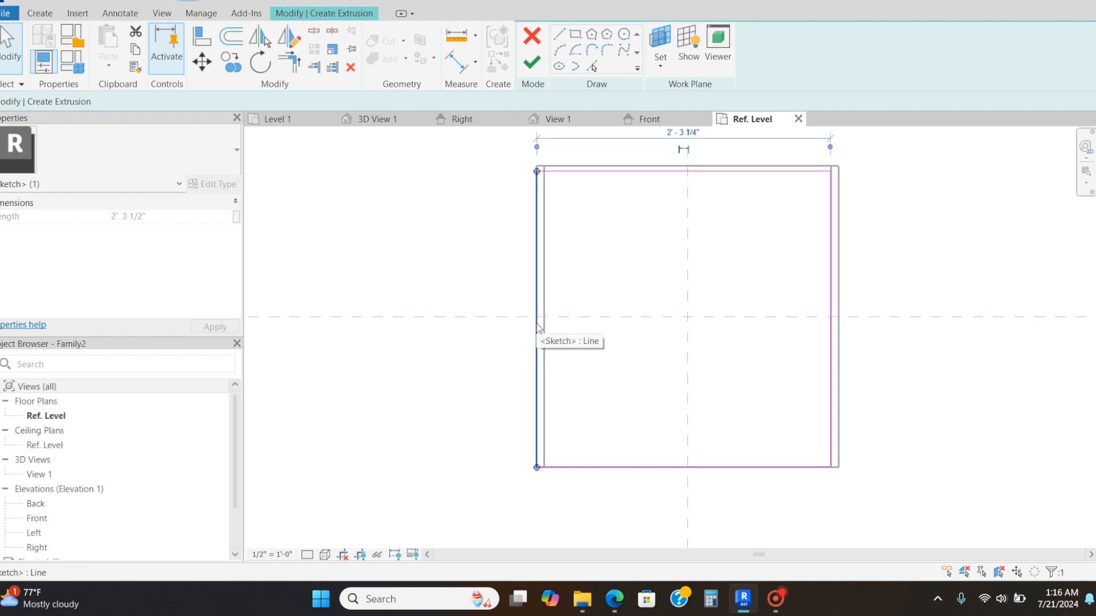
left_click_drag(537, 323, 537, 328)
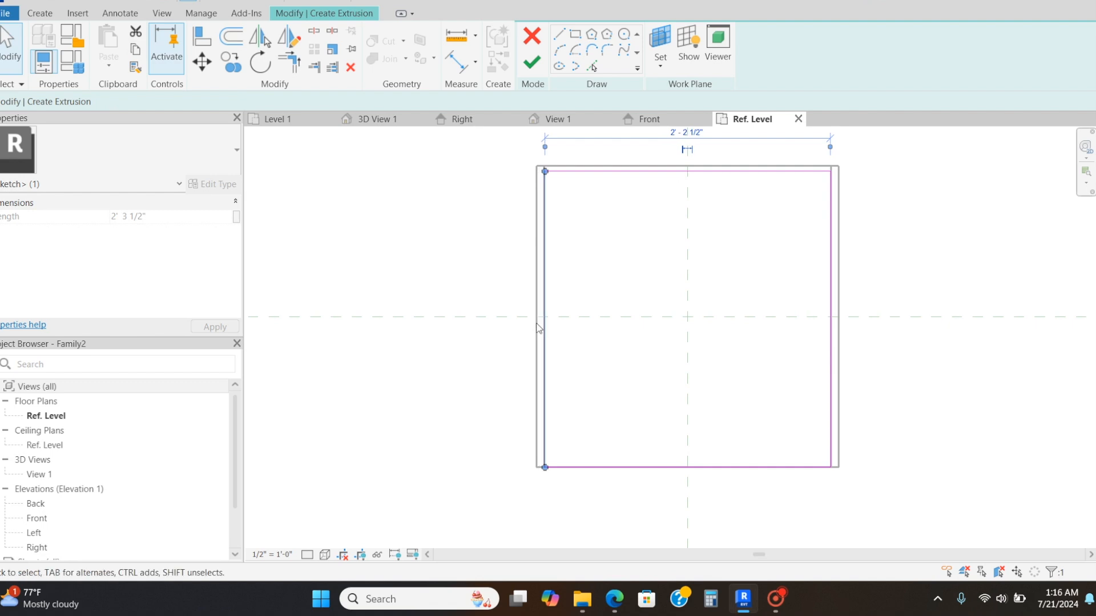
- Shift the sketch's front line inward until the rectangle is 2'-1 1/2" deep, and finish the body extrusion
left_click(765, 471)
key("Up")
key("Up")
key("Up")
key("Up")
key("Up")
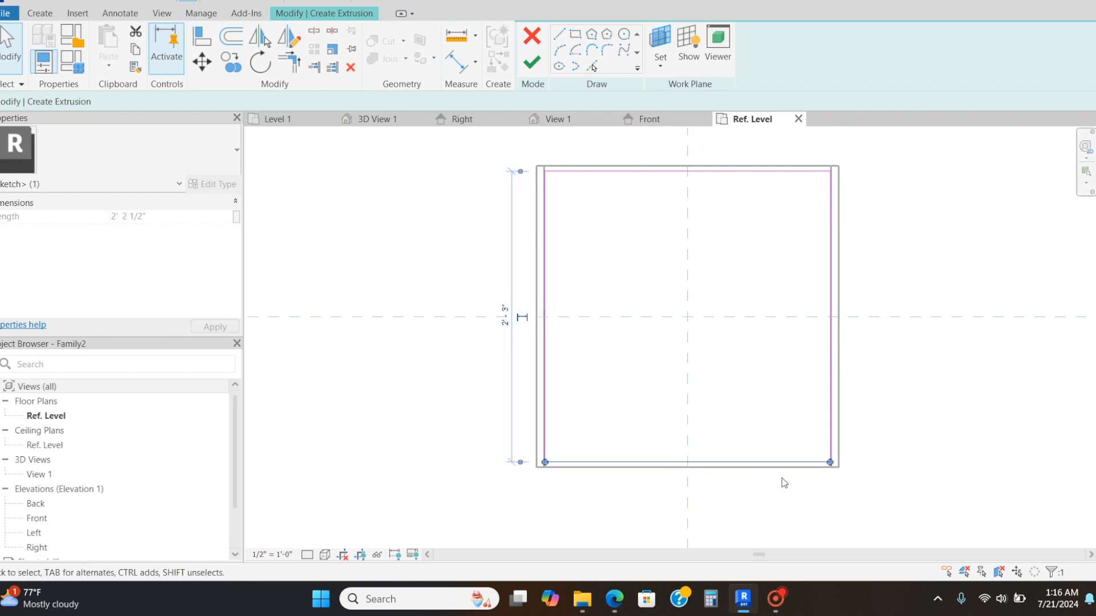
key("Up")
key("Up")
key("Up")
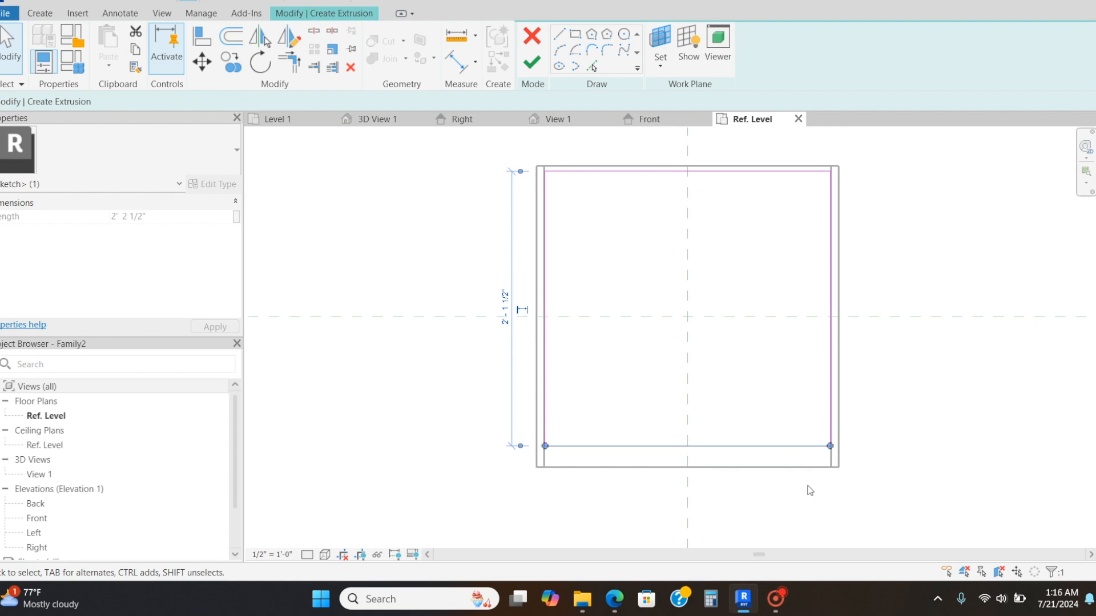
left_click(885, 433)
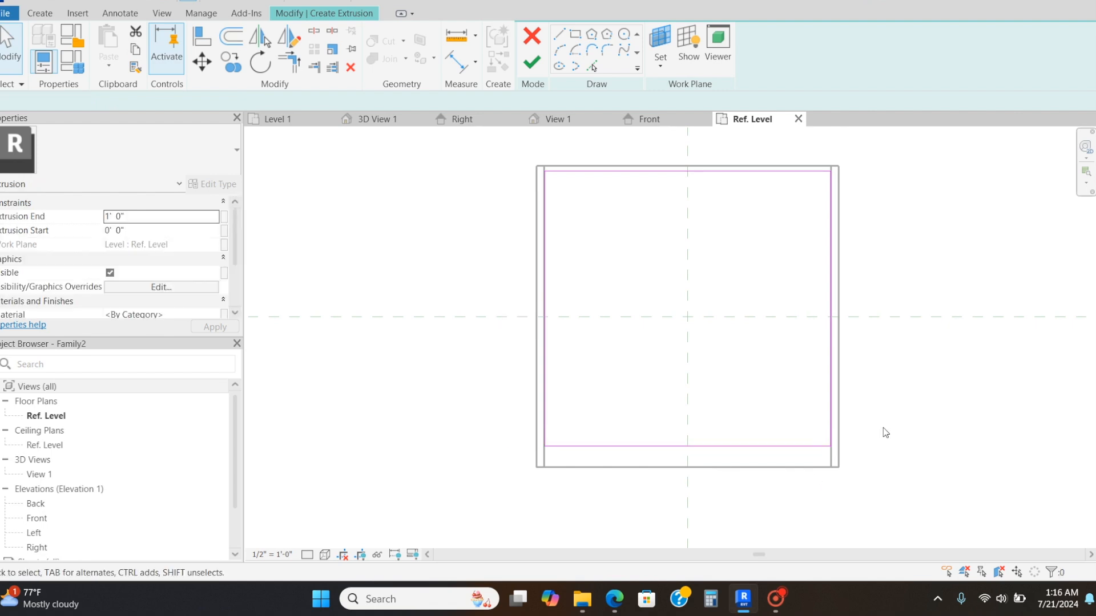
left_click(539, 64)
- In the Front elevation, stretch the body's top to the tabletop's underside and raise its bottom above Ref. Level
left_click(664, 119)
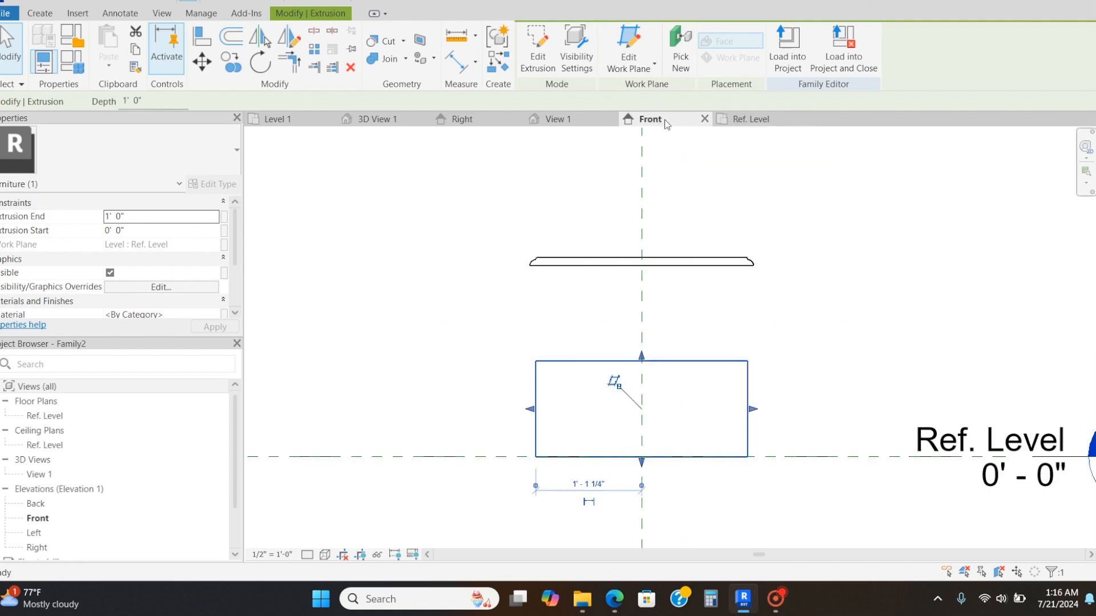
left_click_drag(642, 359, 641, 261)
left_click_drag(642, 457, 642, 429)
- Draw a short vertical guide line up from Ref. Level, adjust the body's bottom edge to it, and delete the guide
key("Escape")
key("l")
key("i")
left_click(780, 456)
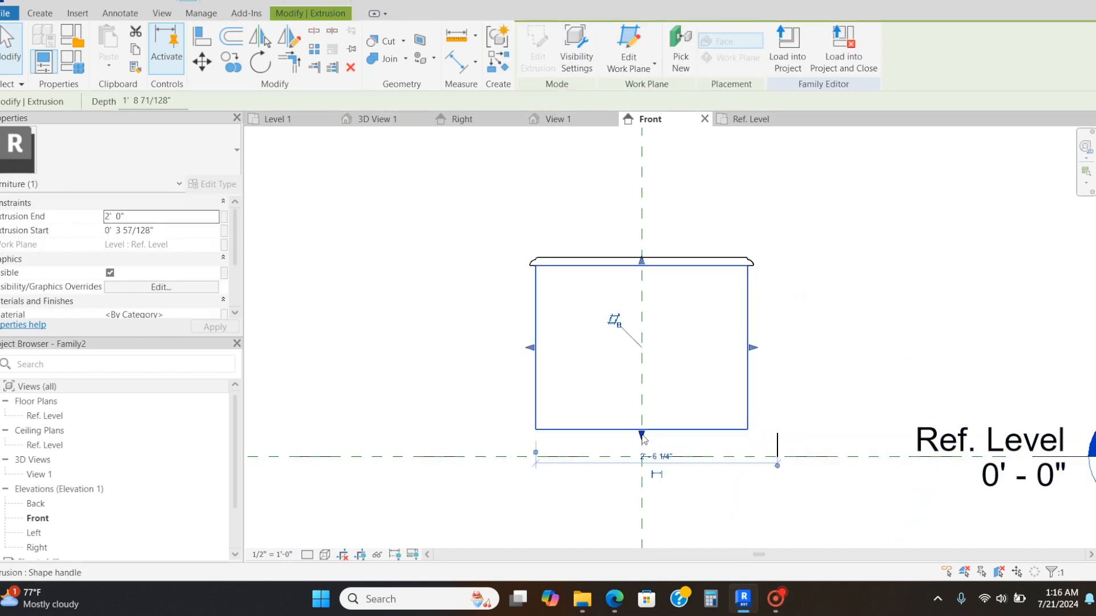
mouse_move(642, 436)
left_mouse_down()
mouse_move(642, 448)
mouse_move(642, 438)
left_mouse_up()
left_click(813, 411)
left_click(777, 447)
key("Delete")
- In the Ref. Level plan, start a new extrusion and sketch a leg square of about 1 1/4" at the back-left corner
left_click(750, 118)
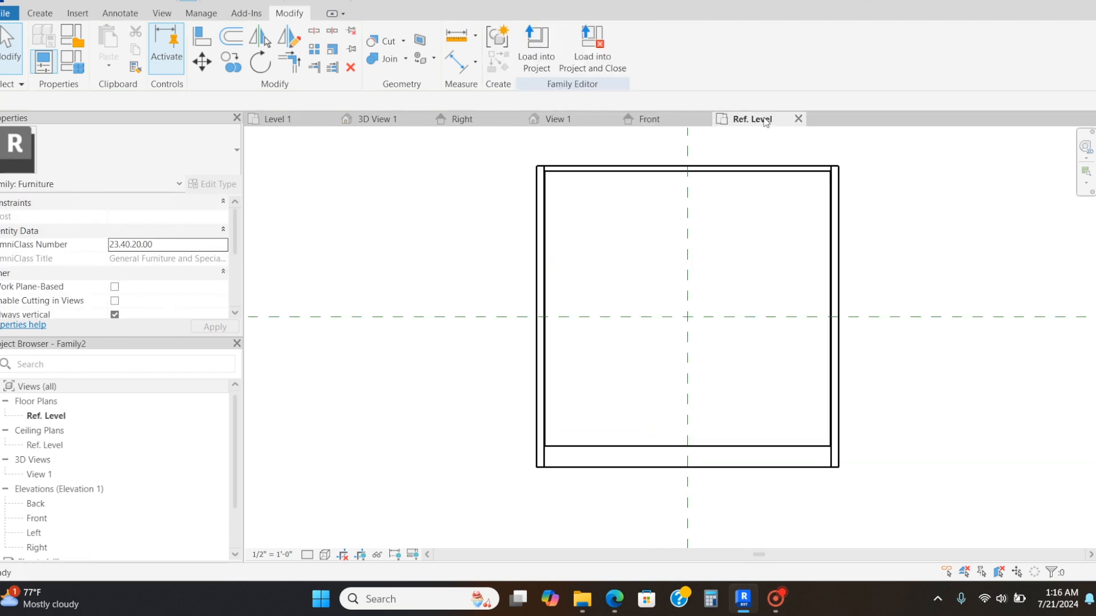
left_click(49, 13)
left_click(108, 45)
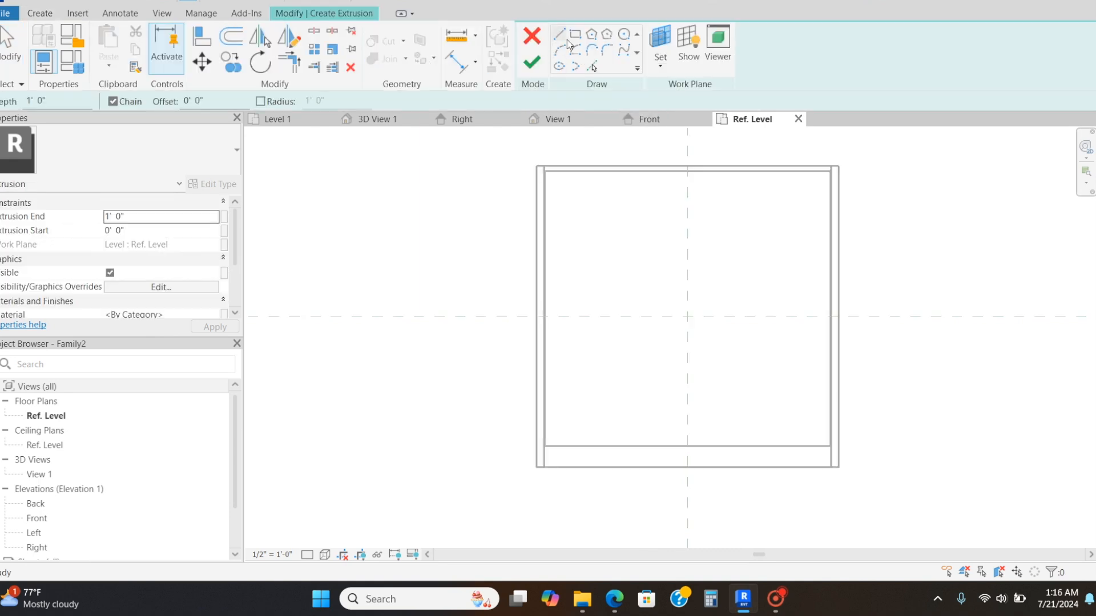
scroll(535, 137, "up", 2)
left_click(548, 172)
left_click(567, 189)
scroll(566, 189, "down", 2)
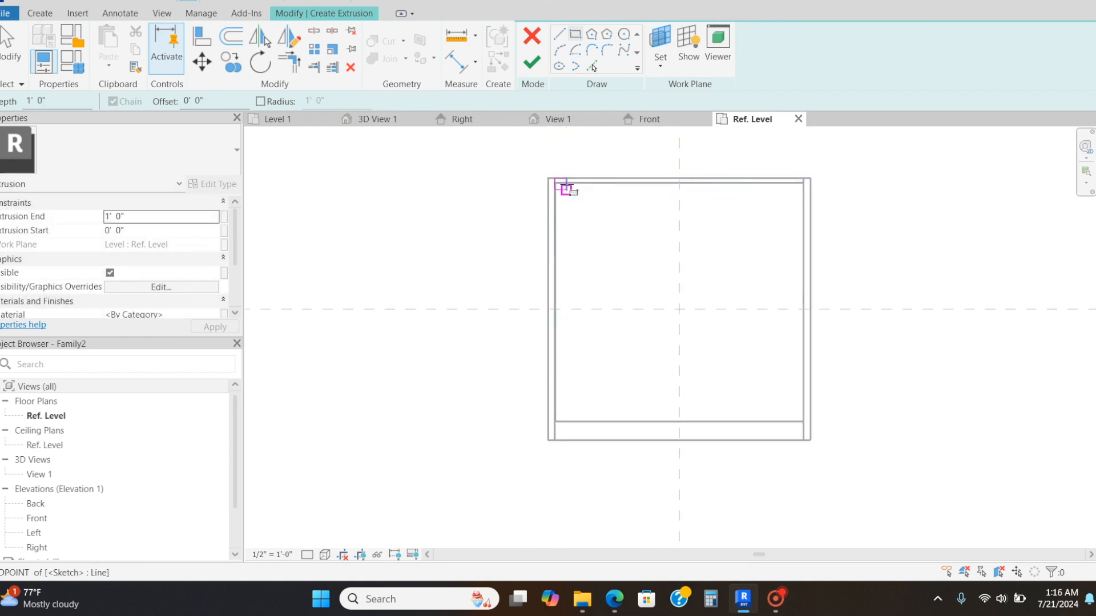
- Mirror the leg square about the Center Left/Right plane to the back-right corner
key("Escape")
key("Escape")
left_click_drag(549, 166, 589, 213)
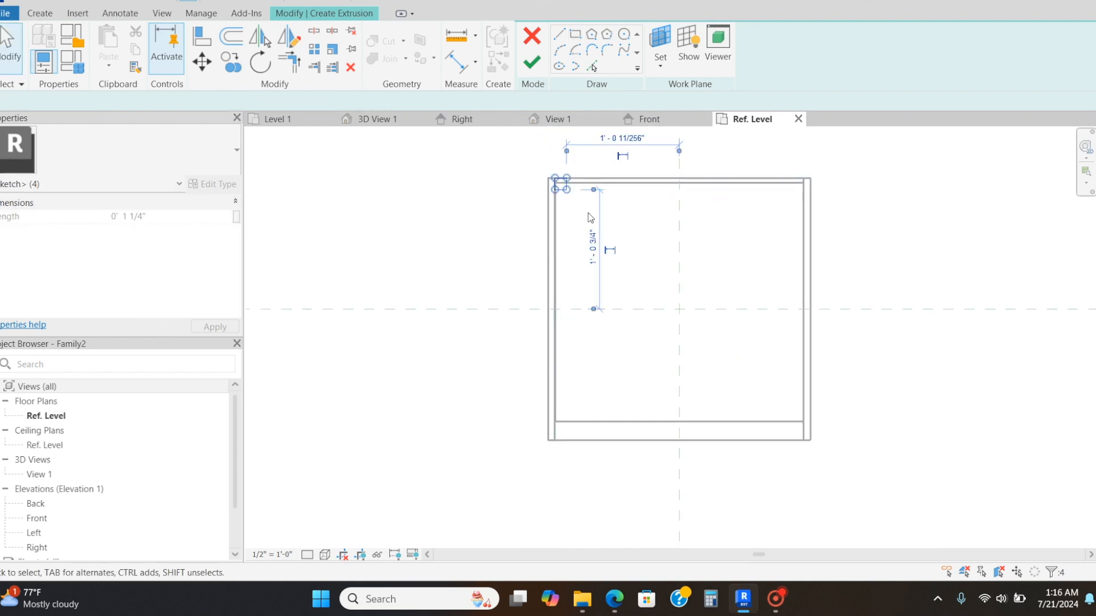
key("m")
key("m")
left_click(679, 205)
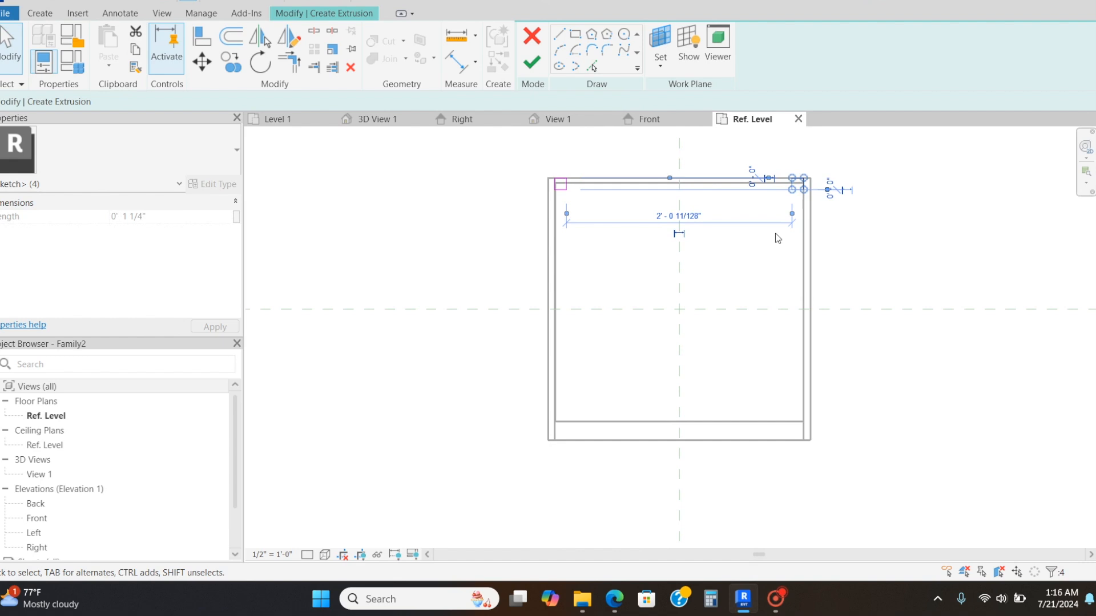
- Mirror the back-right leg square about the front/back center plane and align the copy with the body's front-right corner
key("m")
left_click(776, 310)
left_click(840, 439)
left_click_drag(802, 441, 825, 470)
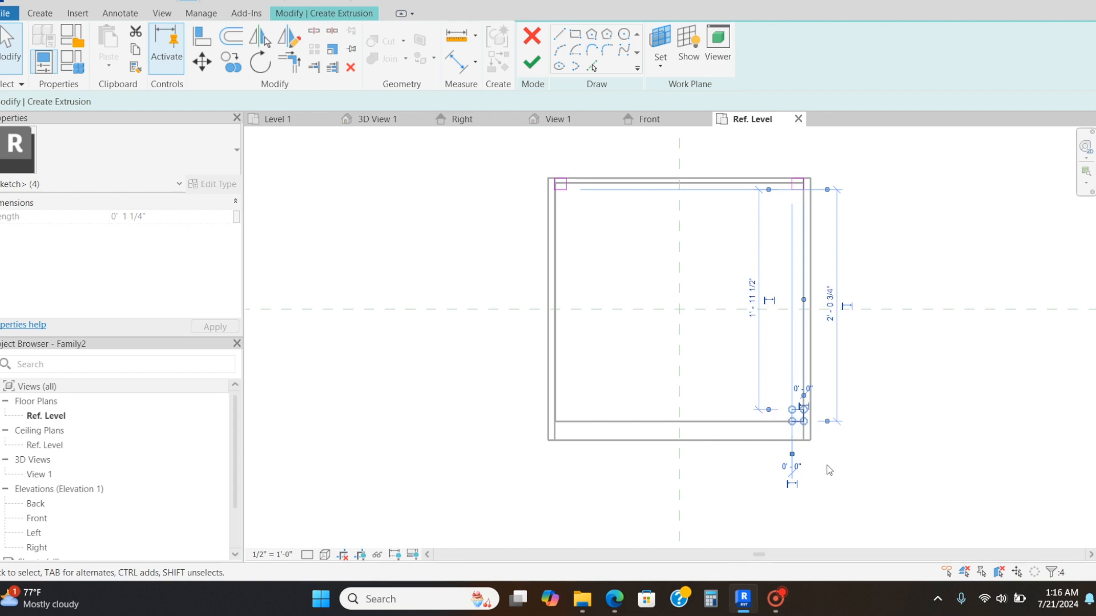
- Mirror the front-right leg square about the Center Left/Right plane to the front-left corner, and finish the leg extrusion
key("m")
key("m")
left_click(678, 375)
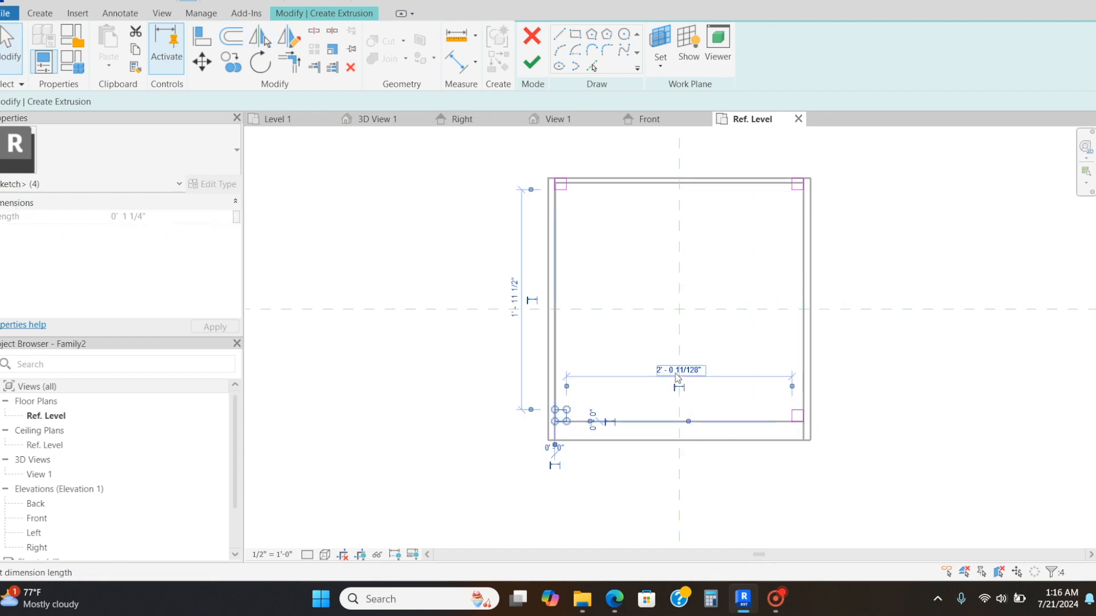
key("Escape")
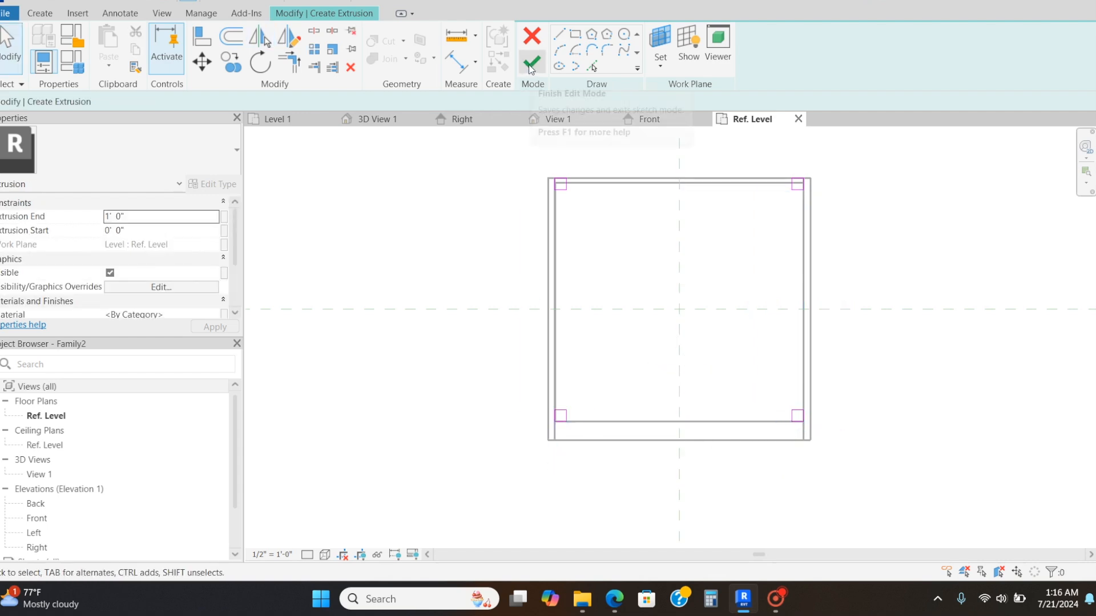
left_click(532, 66)
- Check the four legs under the body in the Front elevation and the 3D view
left_click(648, 119)
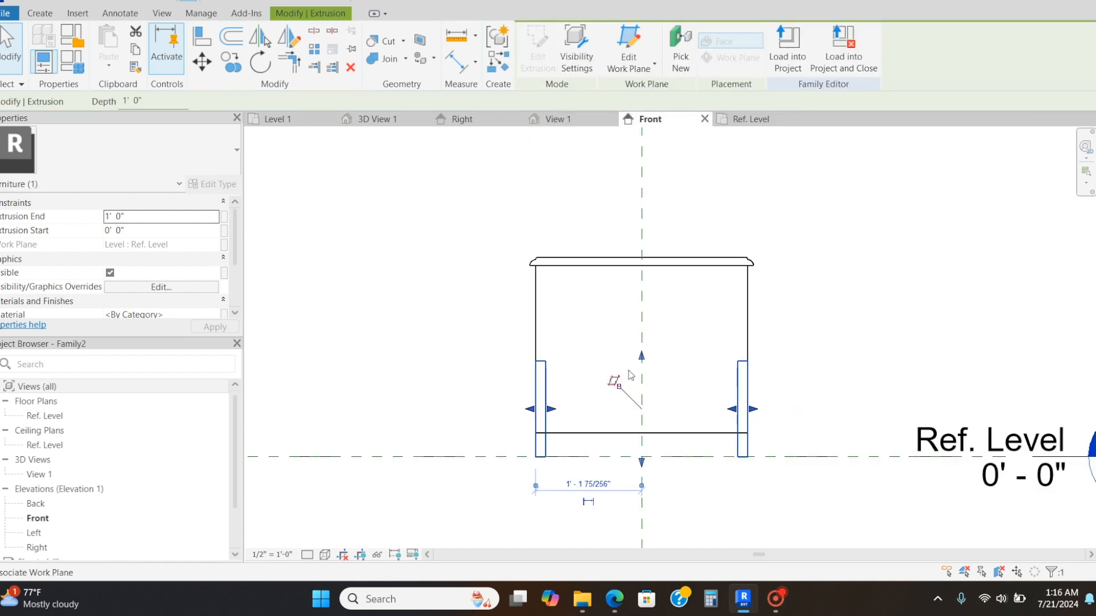
left_click(830, 400)
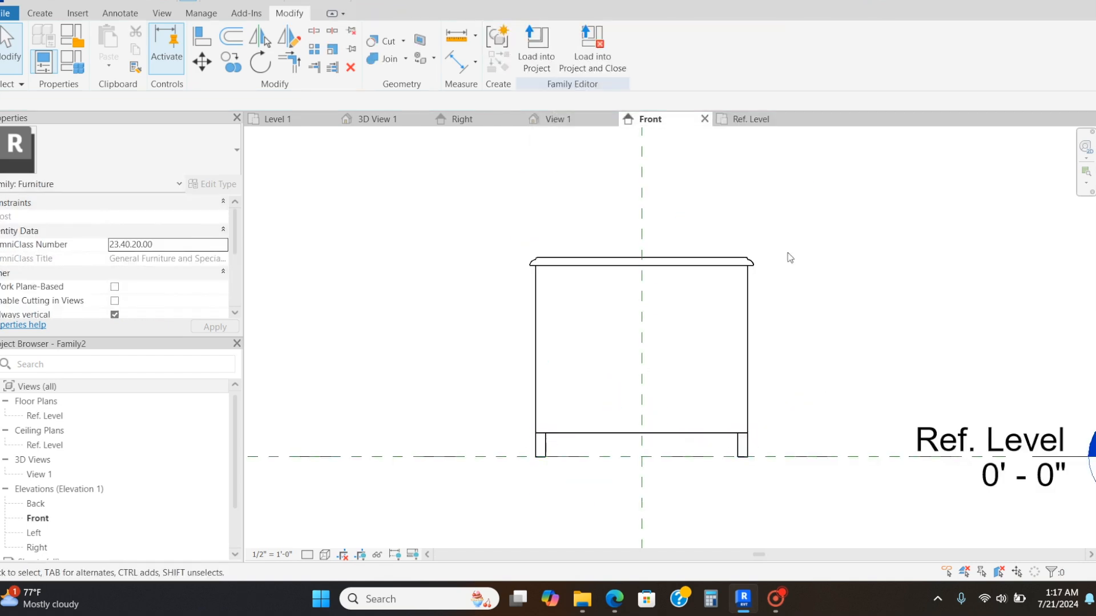
left_click(570, 118)
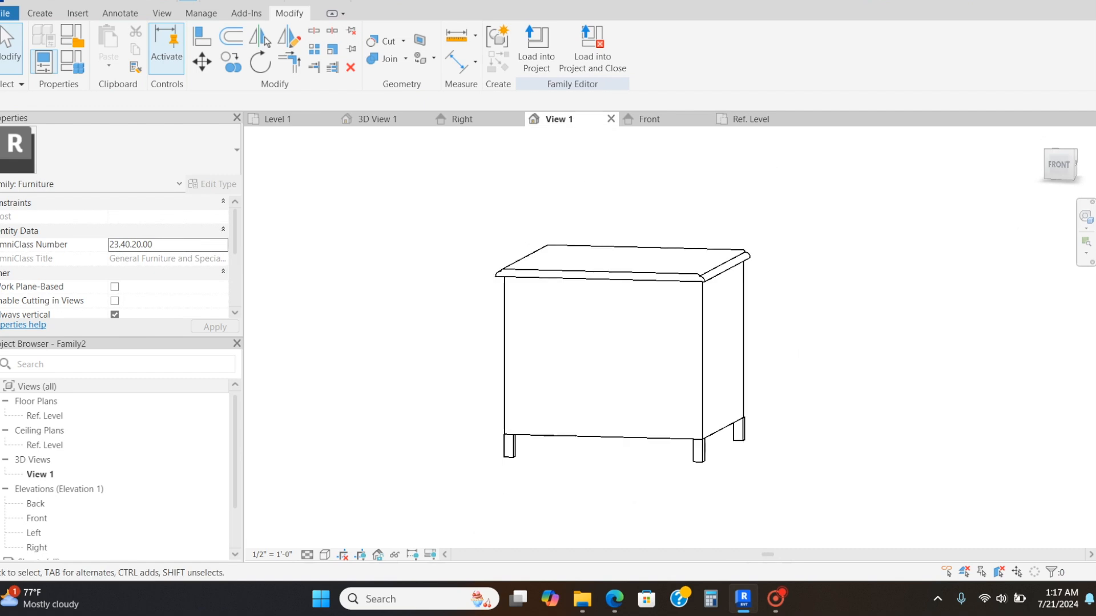
left_click_drag(1061, 166, 1029, 177)
- In the Front elevation, start a blend and sketch a 2'-1" by 6" base rectangle below the tabletop for a drawer front
left_click(667, 117)
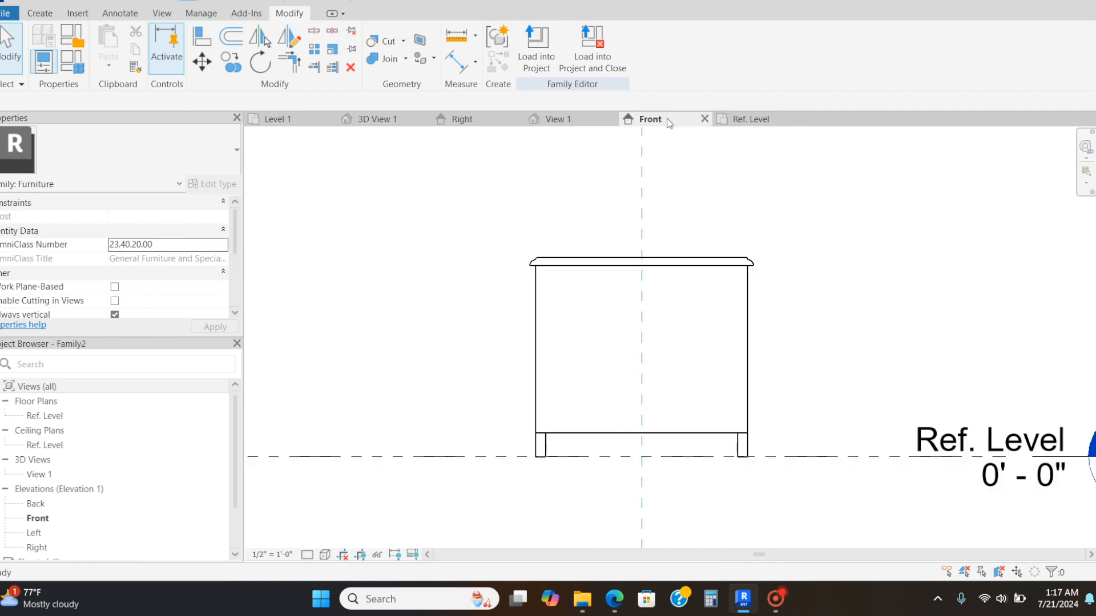
left_click(40, 13)
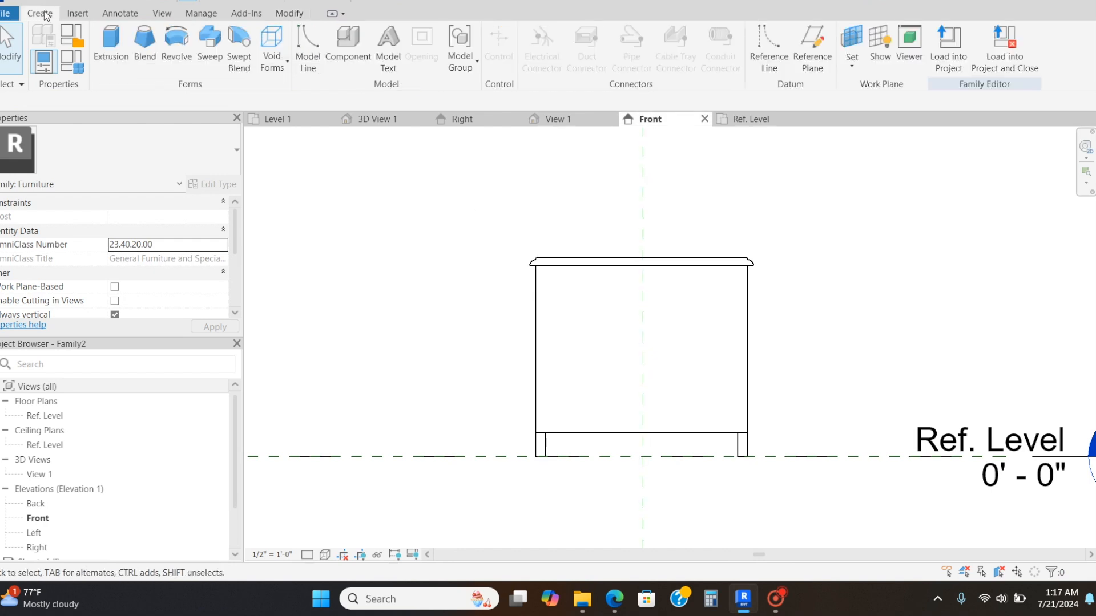
left_click(146, 53)
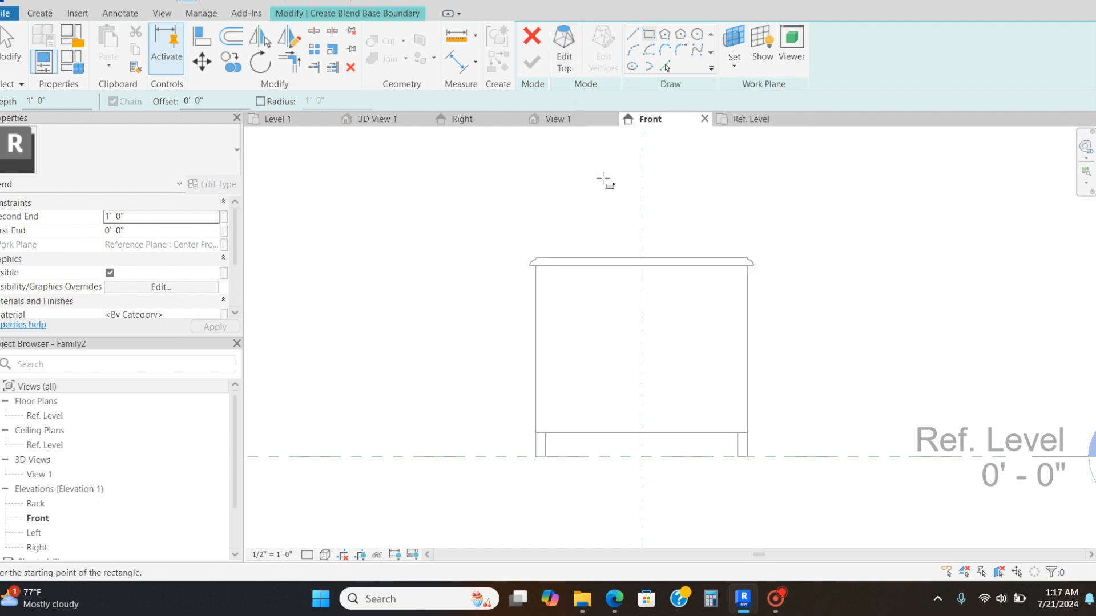
scroll(694, 230, "up", 2)
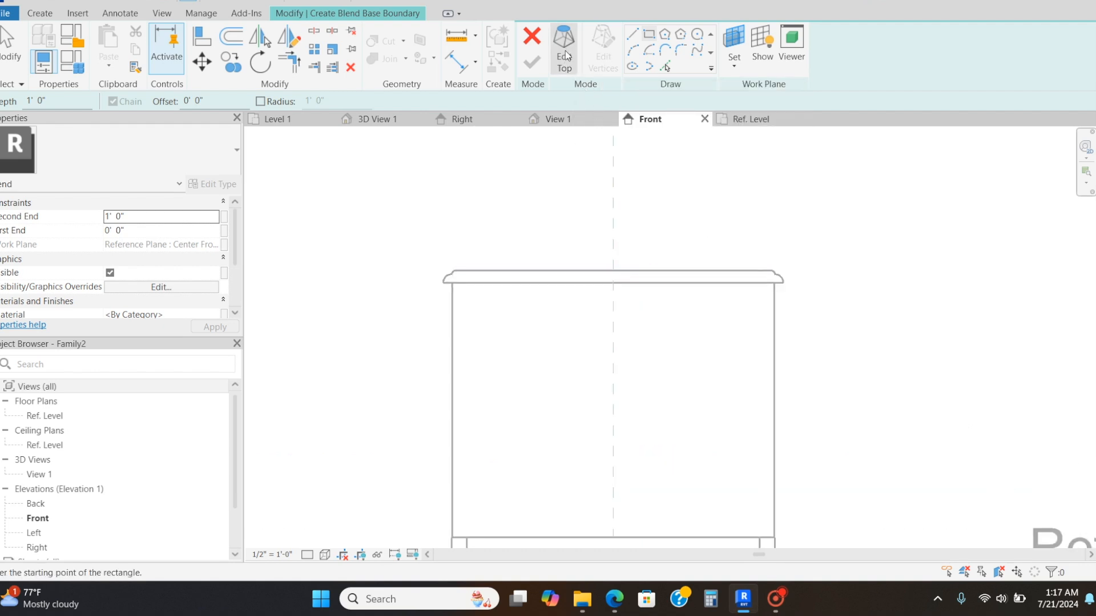
middle_click_drag(641, 219, 610, 179)
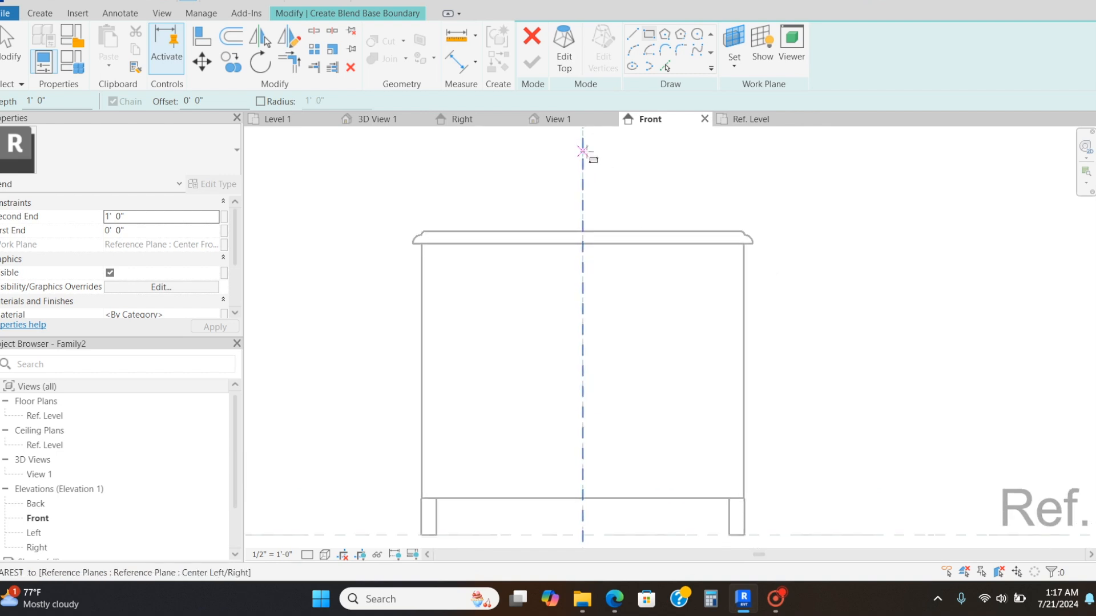
left_click(430, 252)
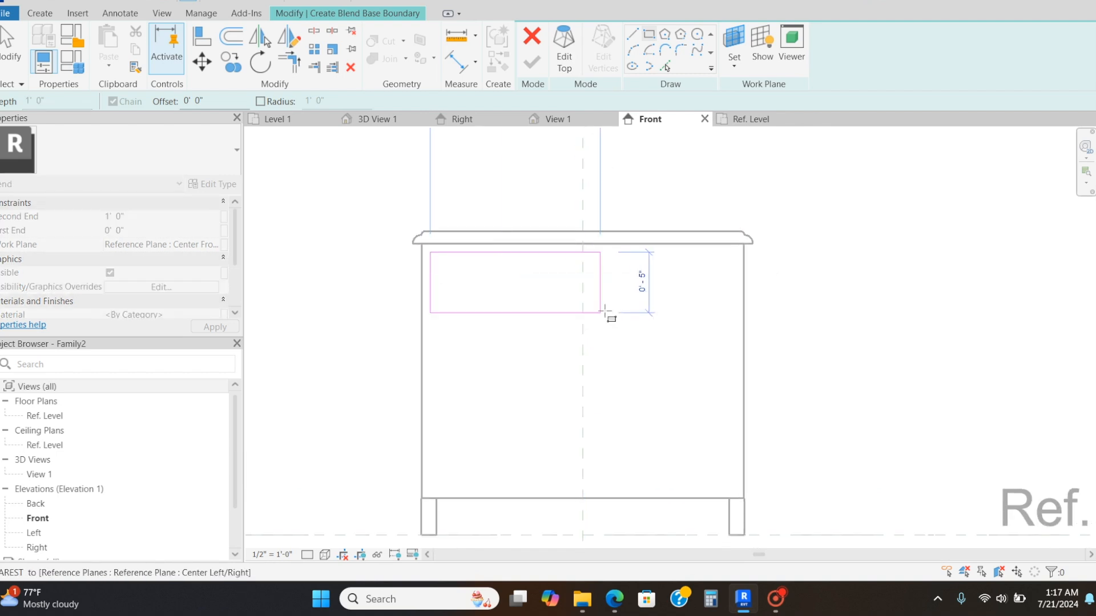
left_click(734, 326)
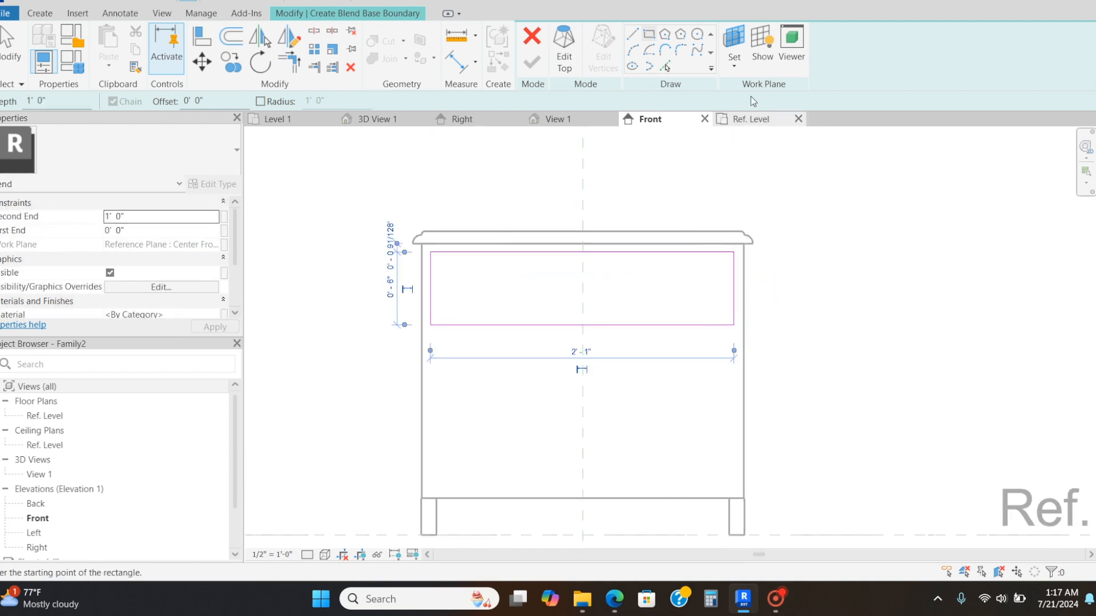
- Switch to the blend's top boundary and sketch a rectangle matching the 2'-1" by 6" base
left_click(557, 61)
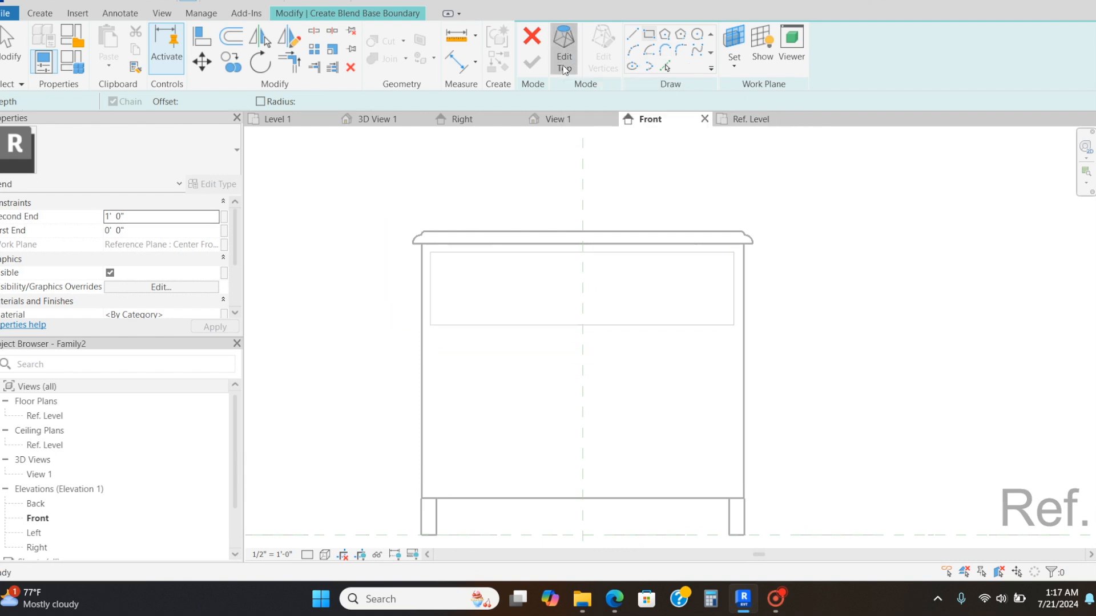
left_click(649, 40)
left_click(431, 252)
left_click(734, 325)
key("Escape")
key("Escape")
- Inset the upper line of the blend's top boundary by about 3/4" and nudge its right line inward
left_click(637, 252)
key("Down")
key("Down")
key("Down")
left_click(733, 286)
key("Left")
key("Left")
key("Left")
key("Left")
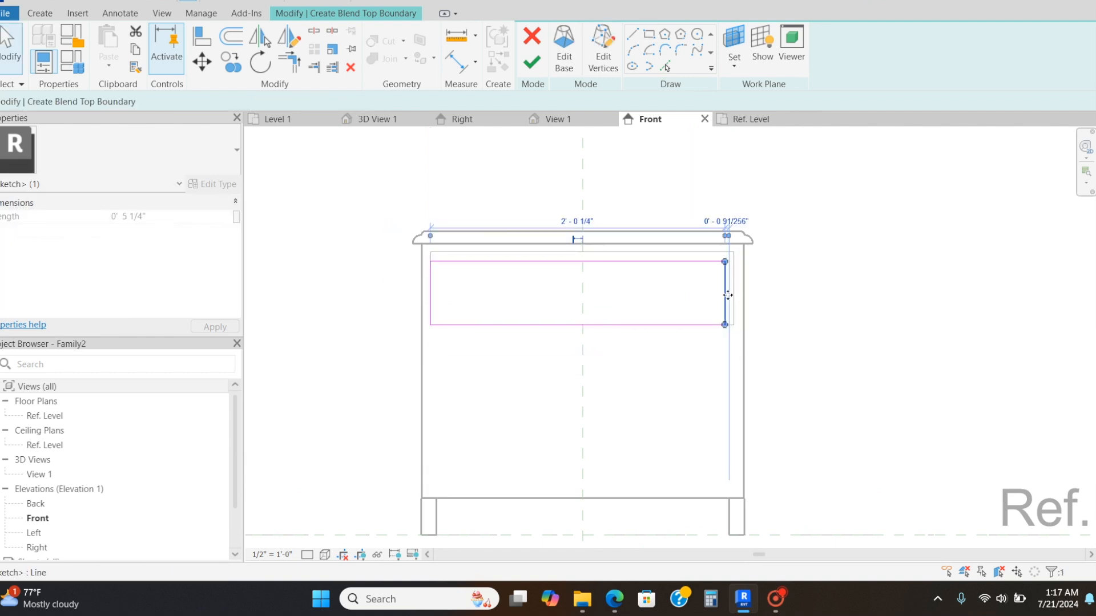
- Nudge the lower and left lines of the blend's top boundary inward, and finish the blend
left_click(609, 324)
key("Up")
key("Up")
key("Up")
left_click(431, 292)
key("Right")
key("Right")
key("Right")
left_click(825, 244)
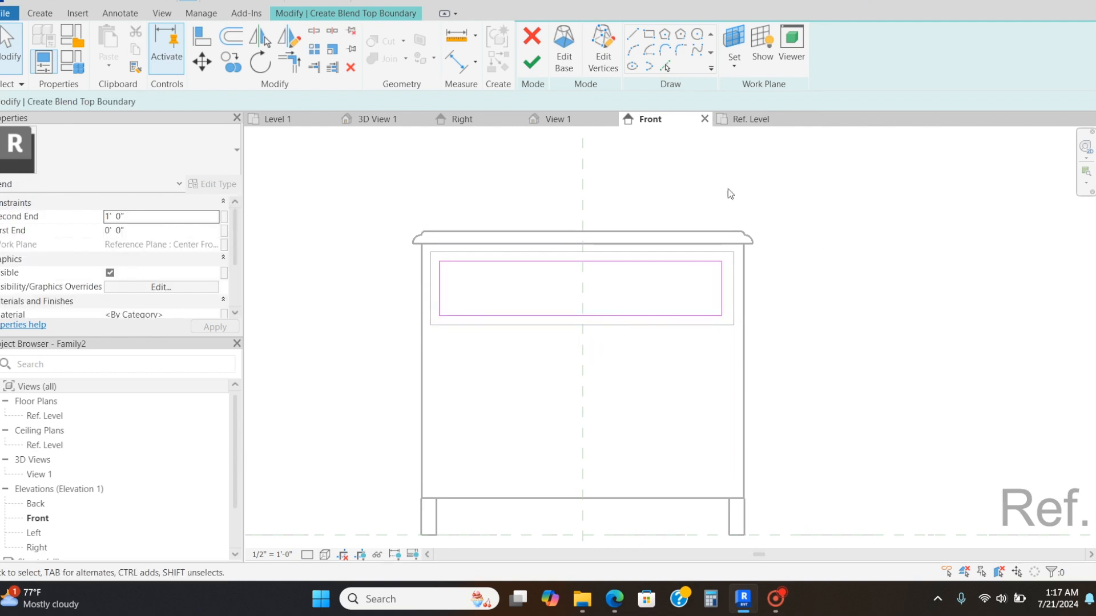
left_click(532, 65)
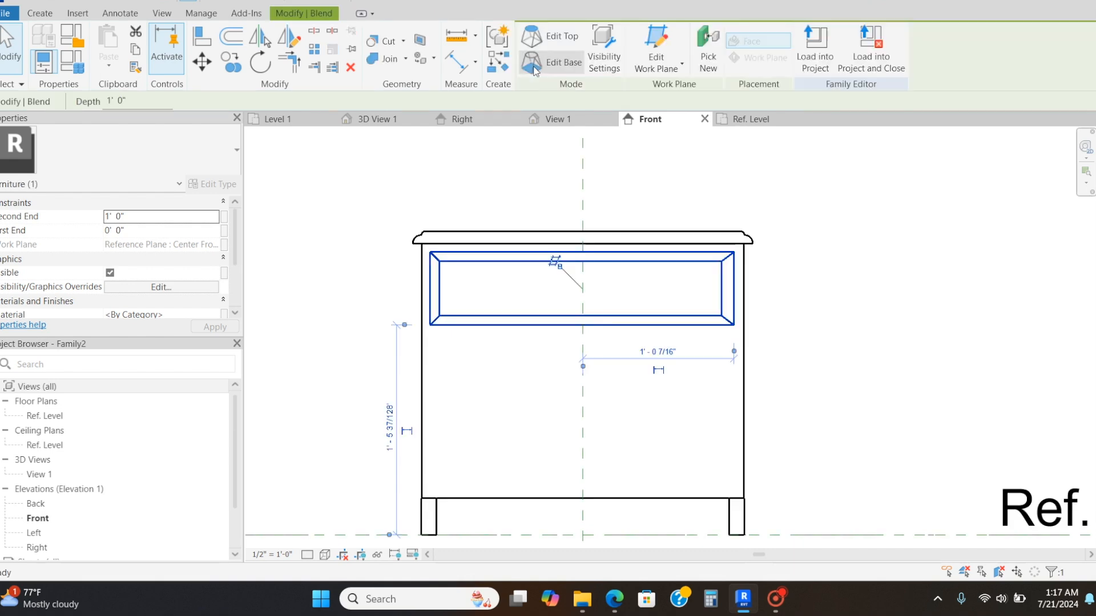
- In the Right elevation, stretch the blend from the body's front face outward to a depth of 51/128", and check it in 3D
left_click(460, 119)
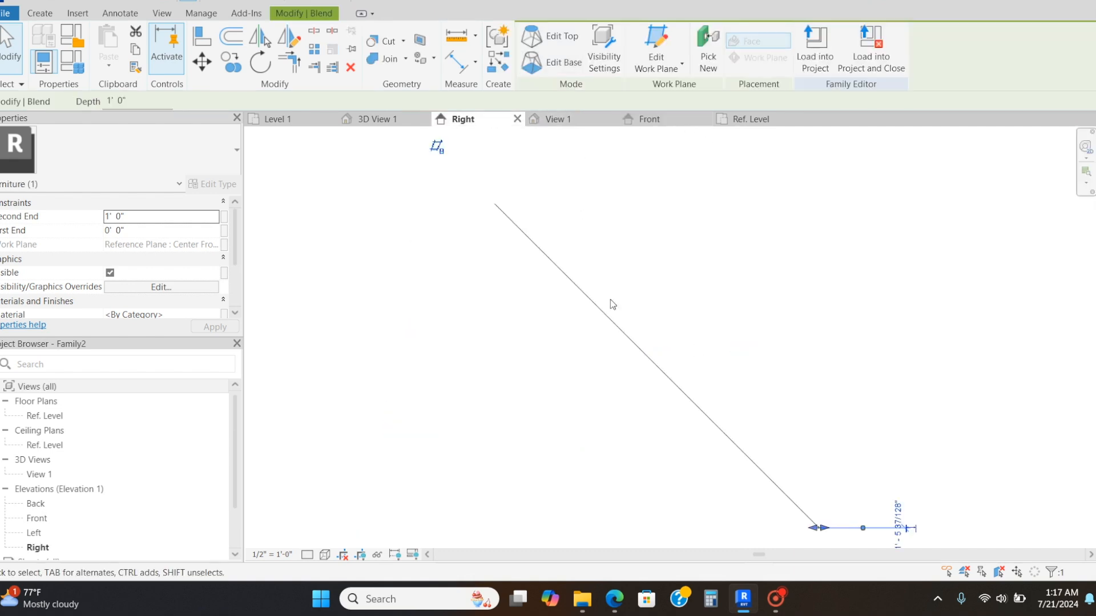
scroll(745, 441, "up", 12)
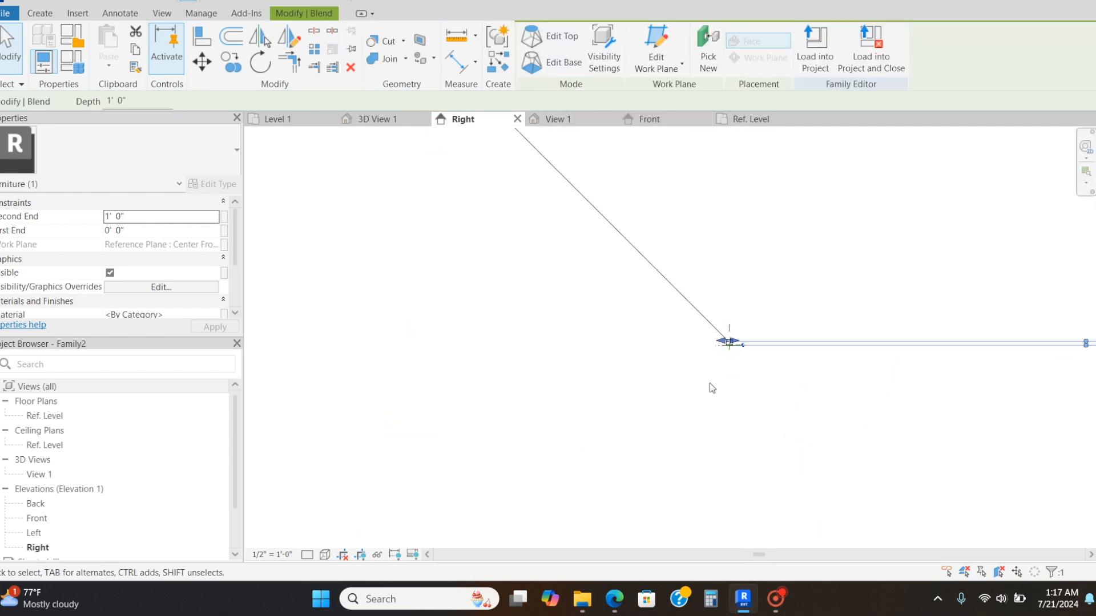
scroll(735, 319, "up", 10)
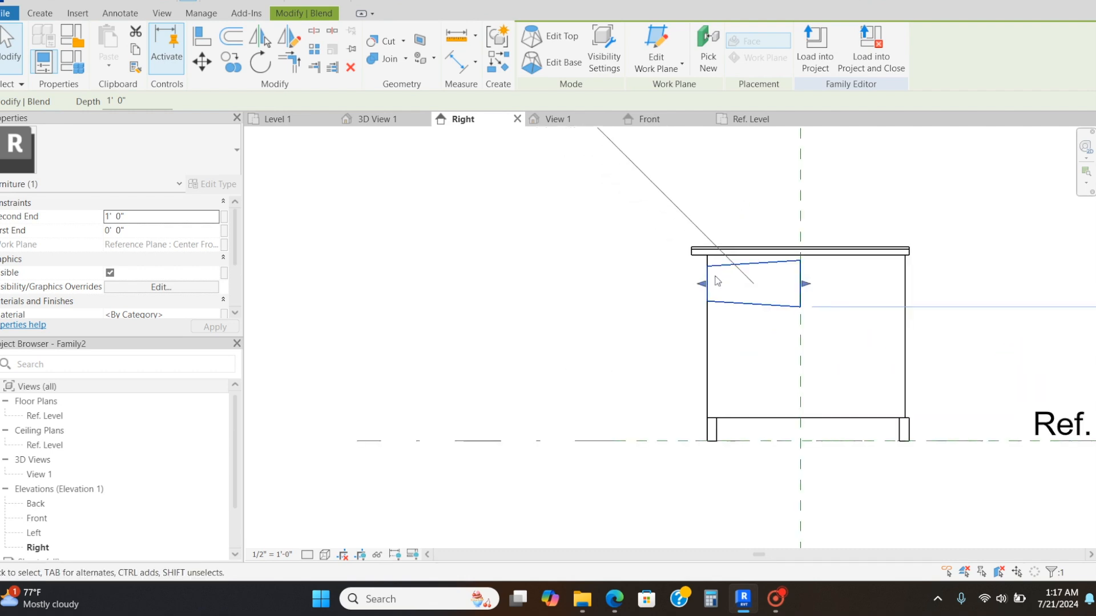
scroll(698, 303, "down", 3)
left_click_drag(697, 294, 664, 295)
left_click_drag(866, 295, 726, 340)
scroll(683, 295, "up", 3)
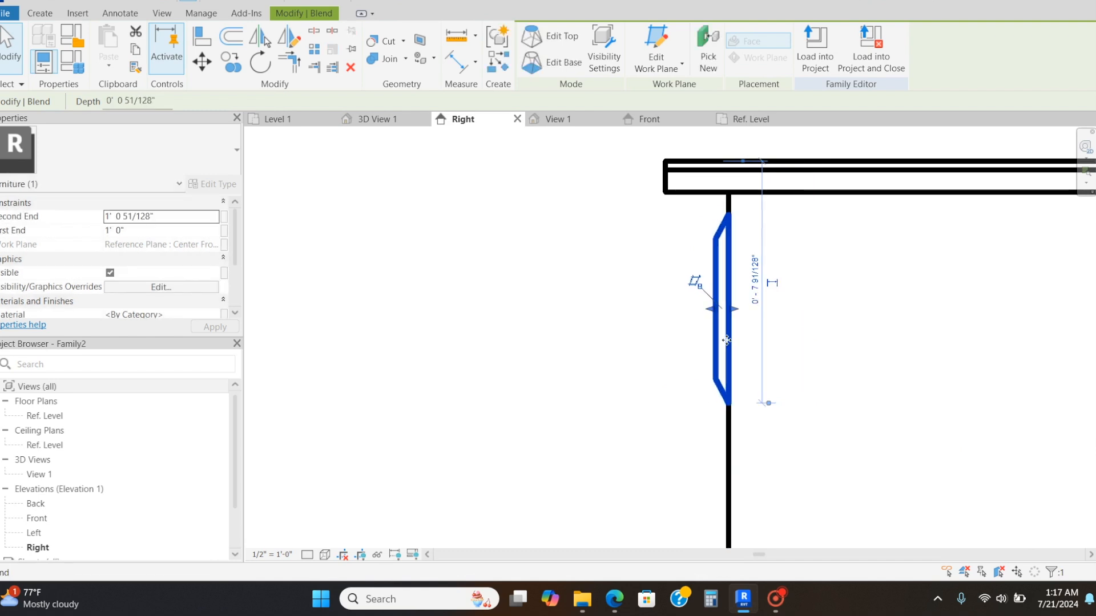
left_click(577, 119)
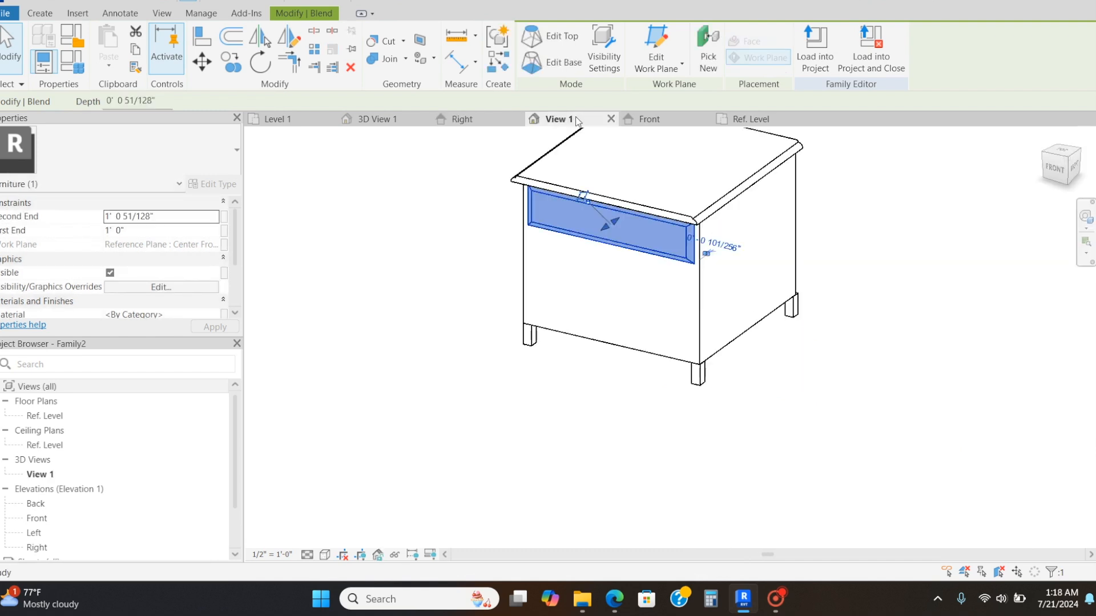
- In the Front elevation, edit the blend's base boundary and align its right and upper lines with the inner rectangle
left_click(935, 392)
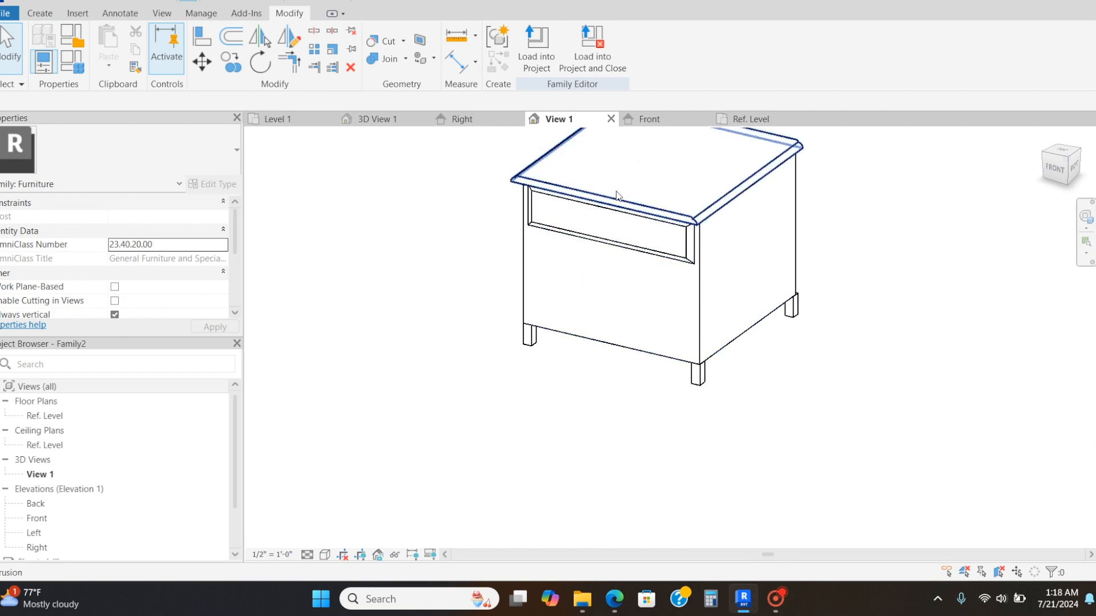
left_click(649, 121)
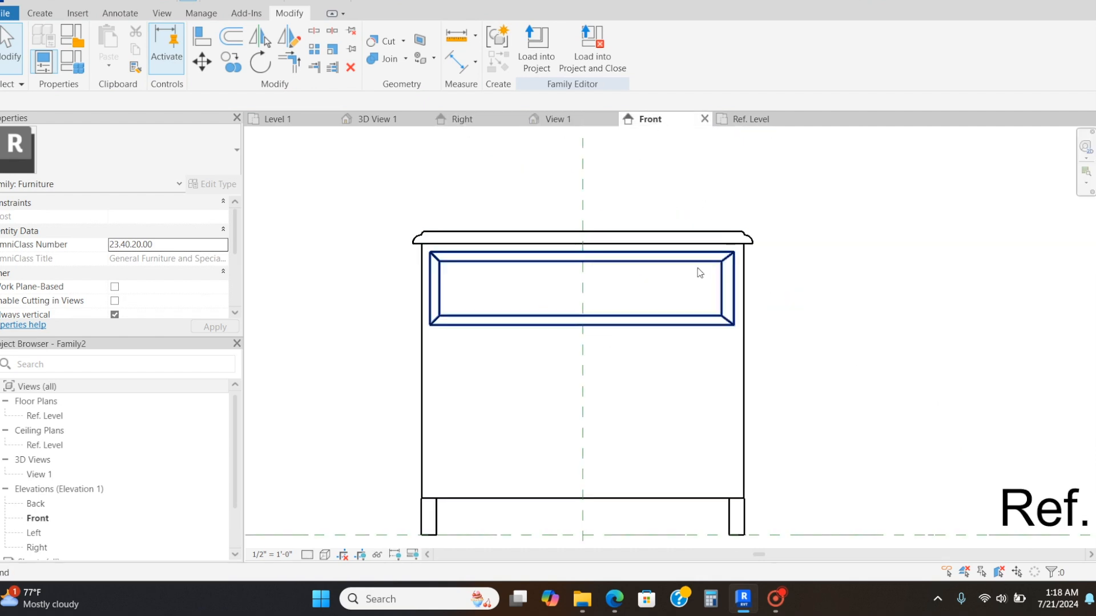
left_click(729, 278)
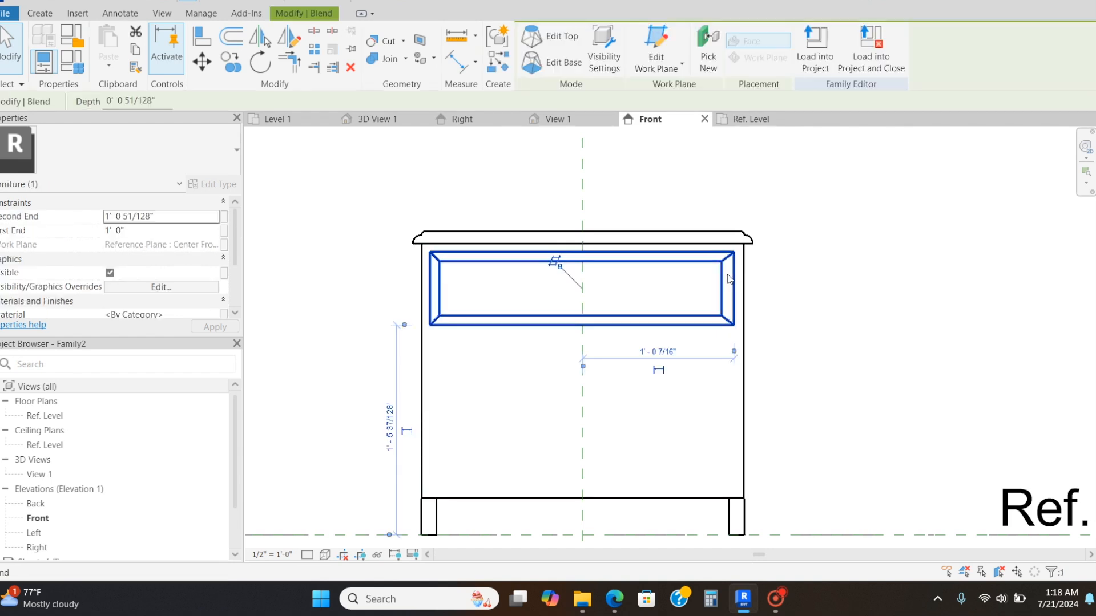
left_click(724, 190)
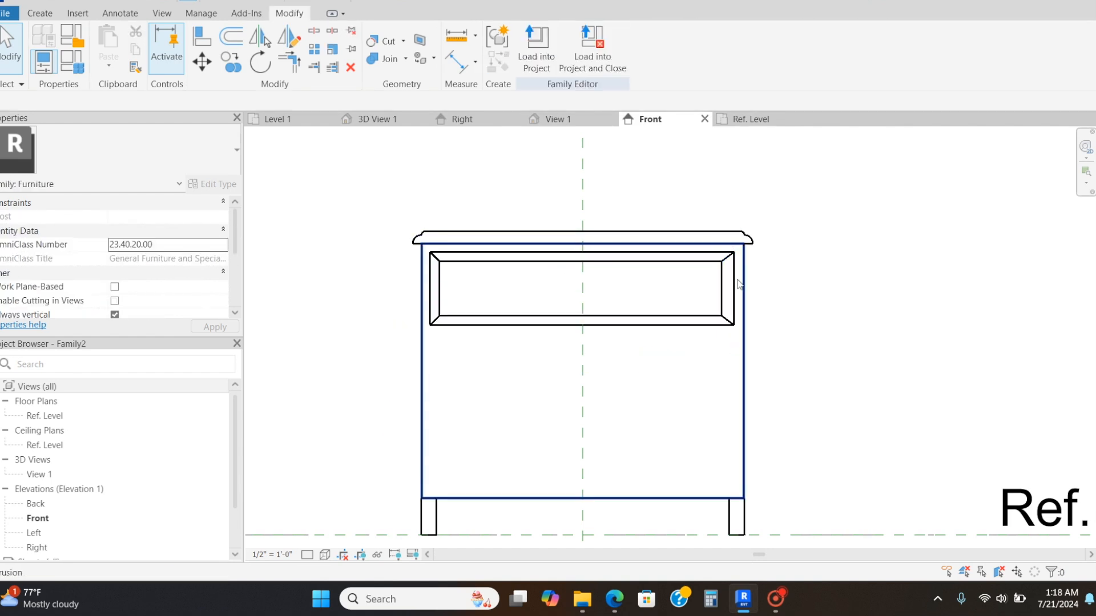
left_click(730, 278)
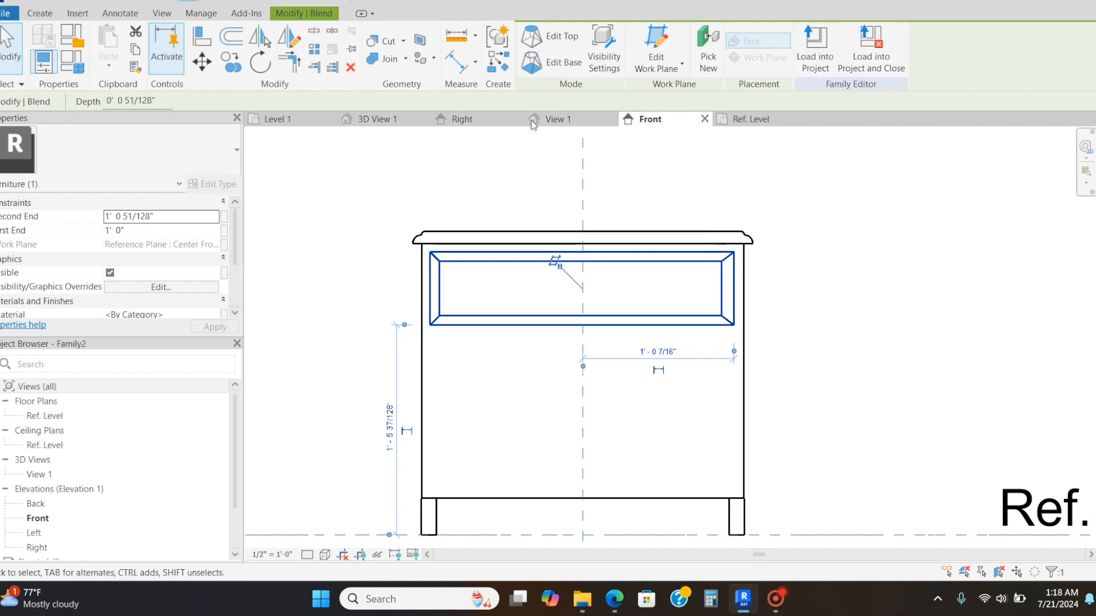
left_click(546, 36)
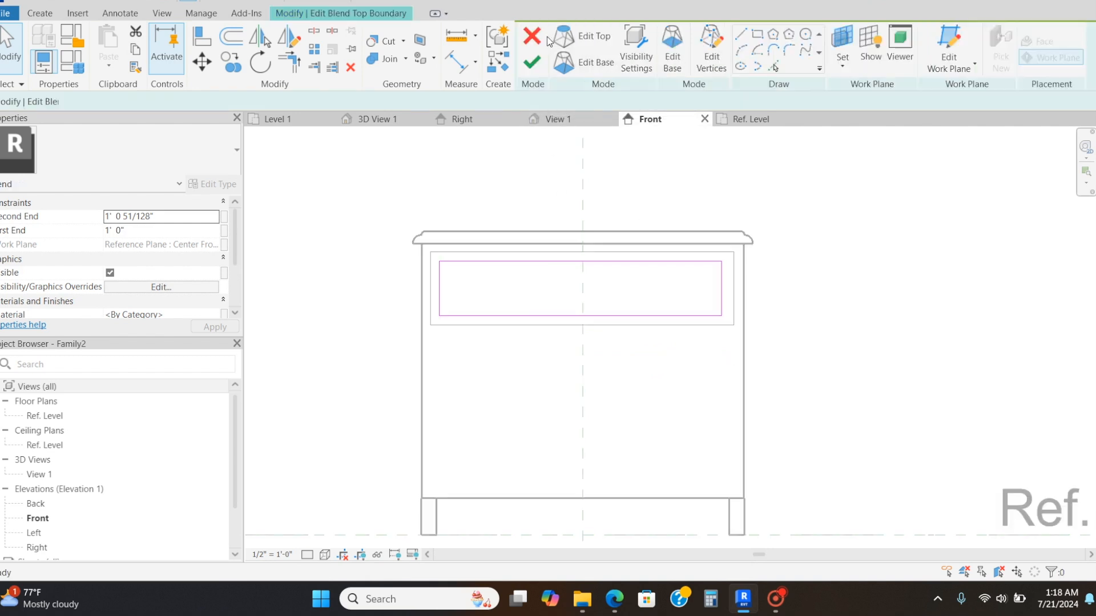
left_click(555, 41)
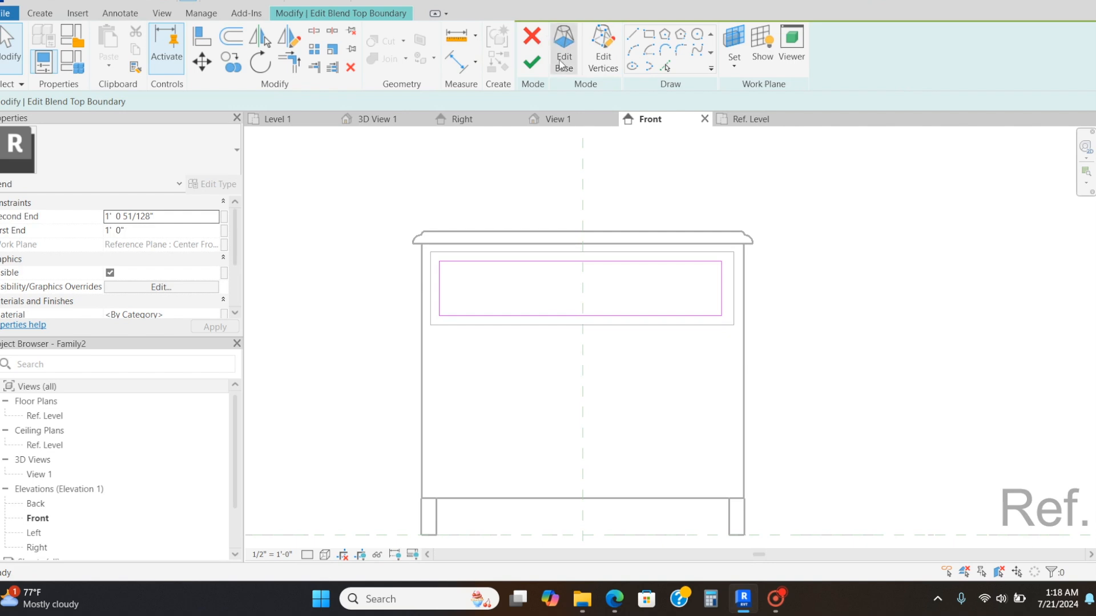
left_click(732, 288)
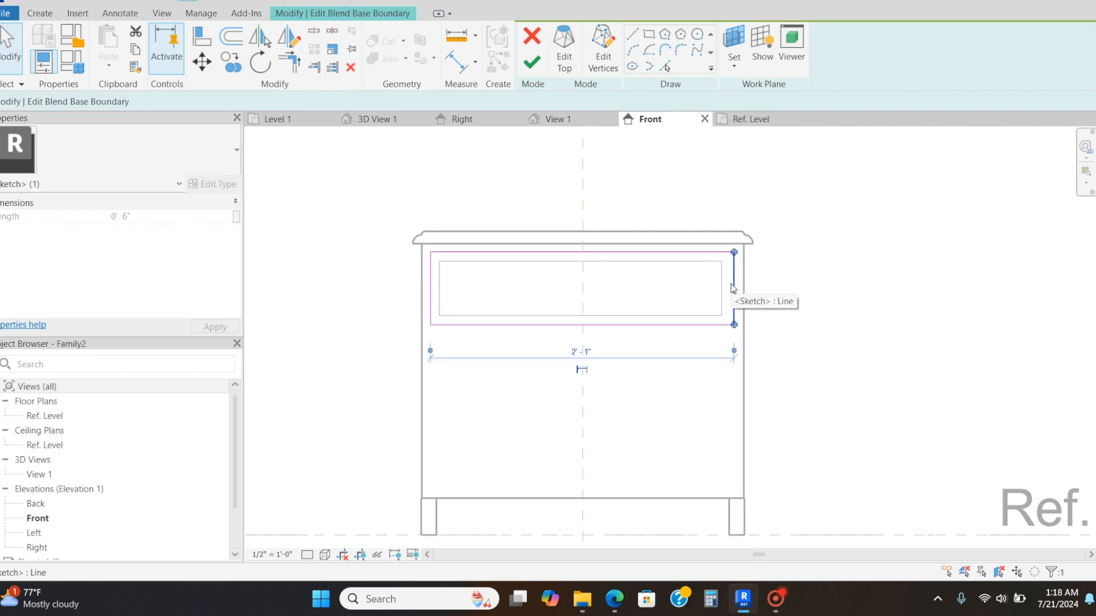
key("a")
key("l")
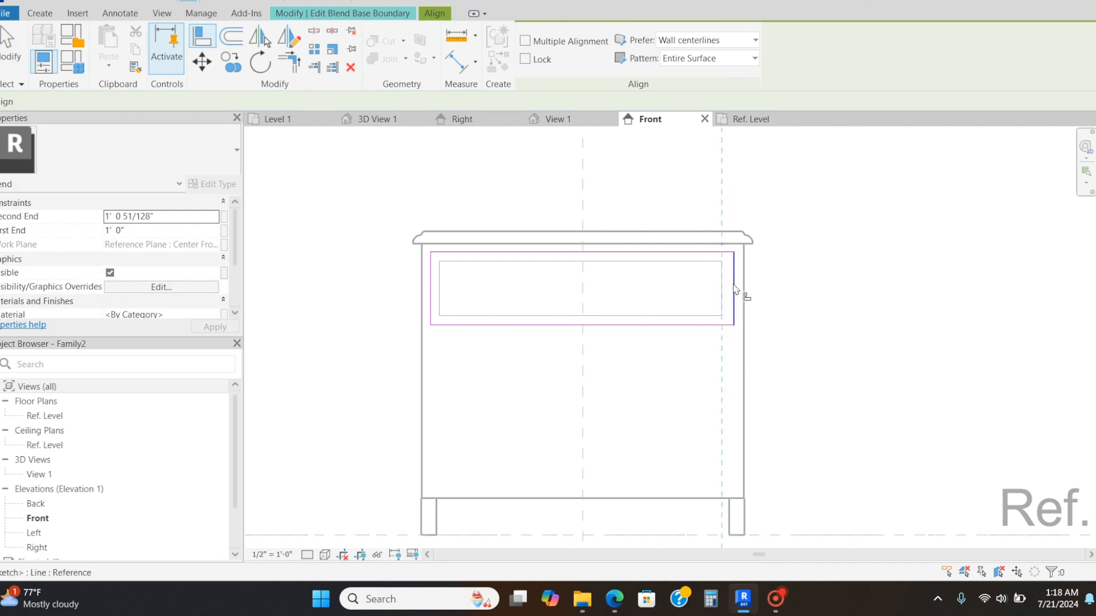
left_click(651, 256)
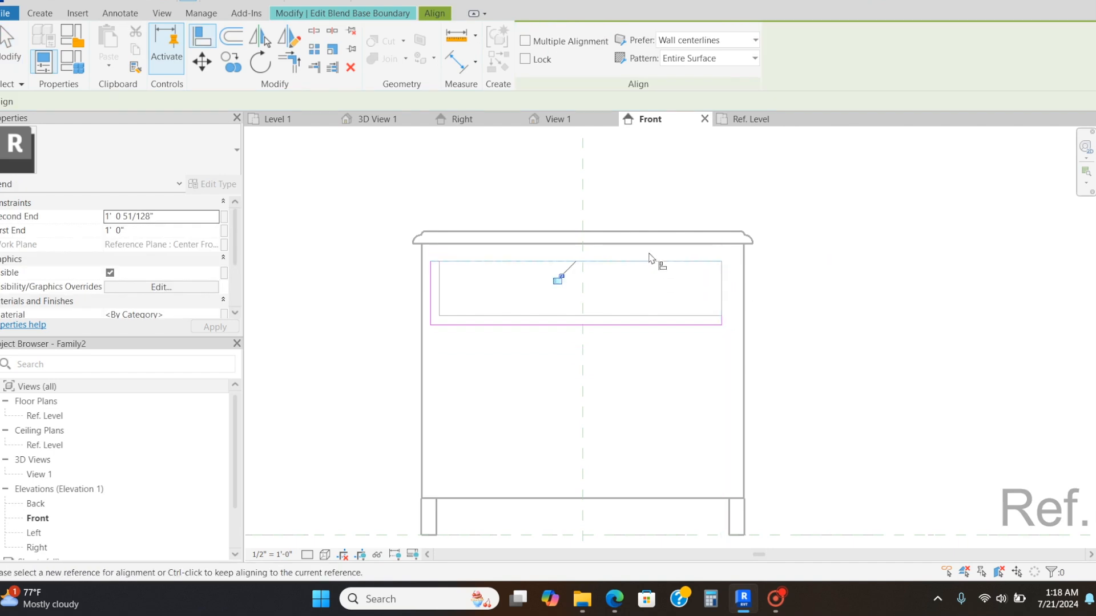
- Align the left and lower lines of the blend's base boundary with the inner rectangle
left_click(440, 289)
left_click(432, 289)
left_click(501, 316)
left_click(502, 324)
key("Escape")
key("Escape")
- Switch to the blend's top boundary and move its upper and right lines inward by about 3/4" each
left_click(559, 65)
left_click(527, 262)
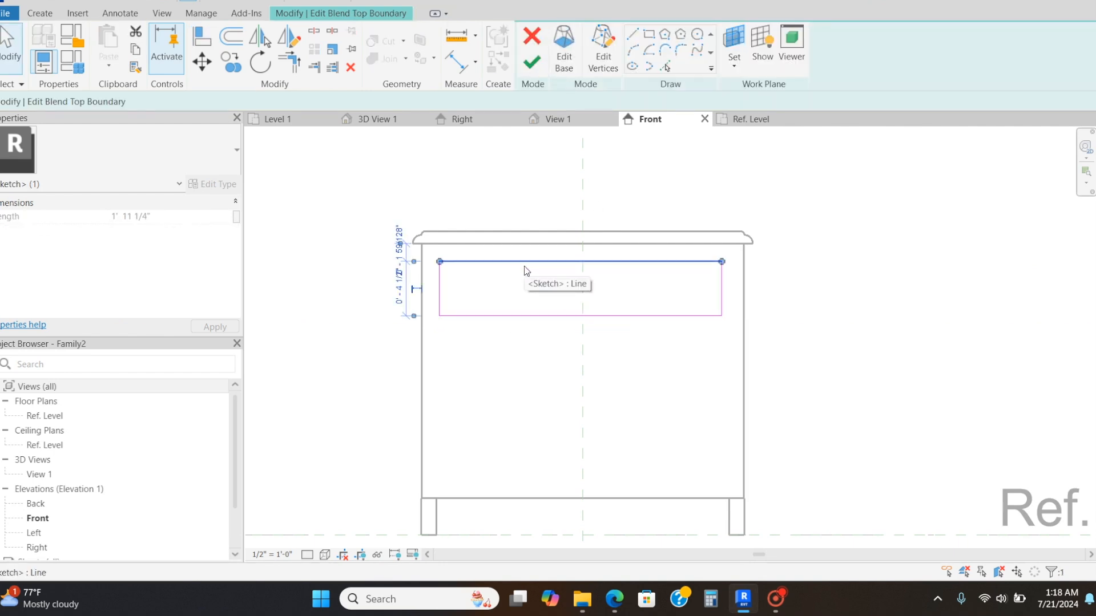
left_click_drag(524, 266, 524, 275)
left_click(720, 294)
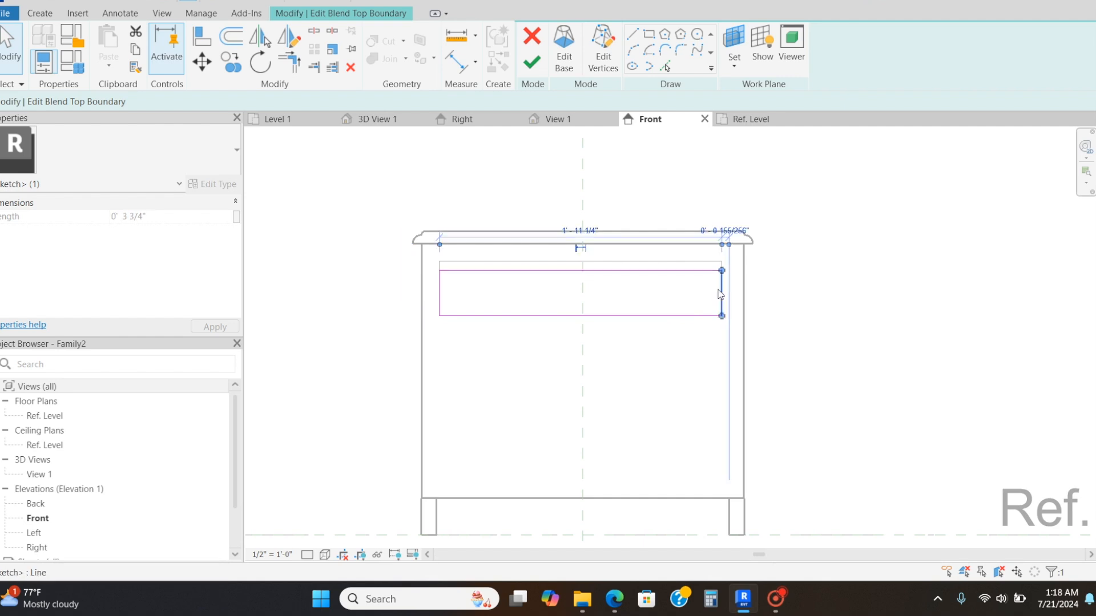
left_click_drag(721, 294, 711, 294)
- Nudge the lower and left lines of the blend's top boundary inward by about 3/4" each, and finish the blend
left_click(646, 319)
key("Up")
key("Up")
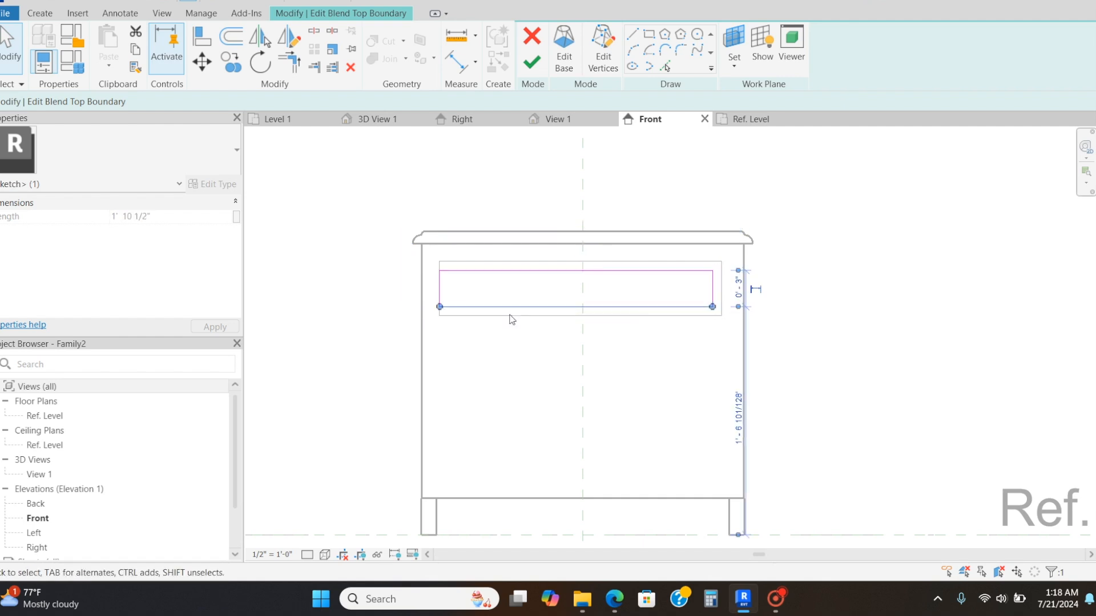
left_click(442, 287)
key("Right")
key("Right")
key("Right")
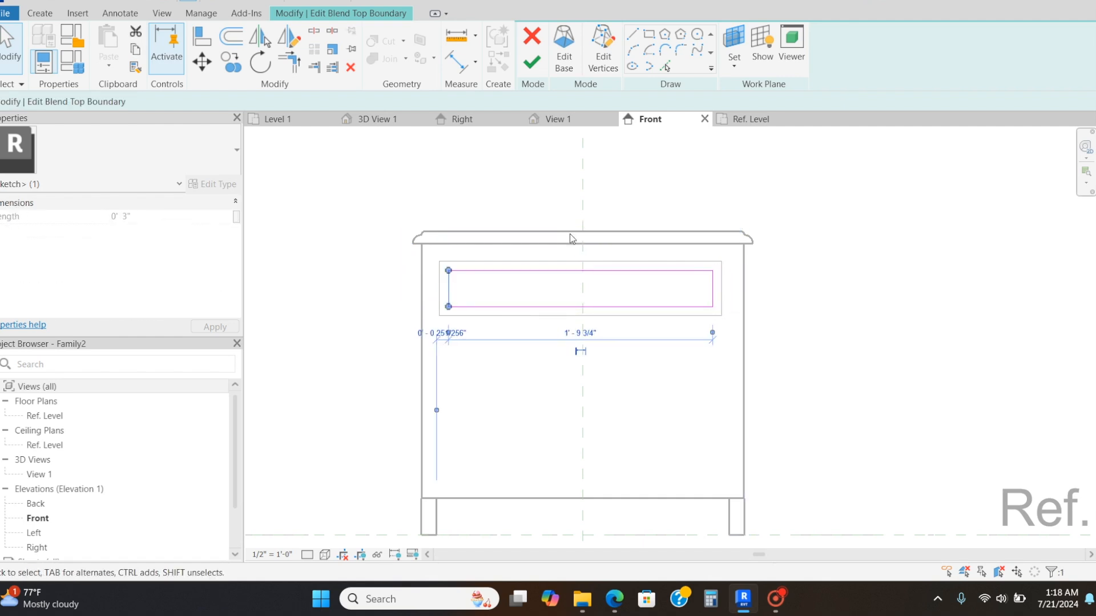
left_click(532, 61)
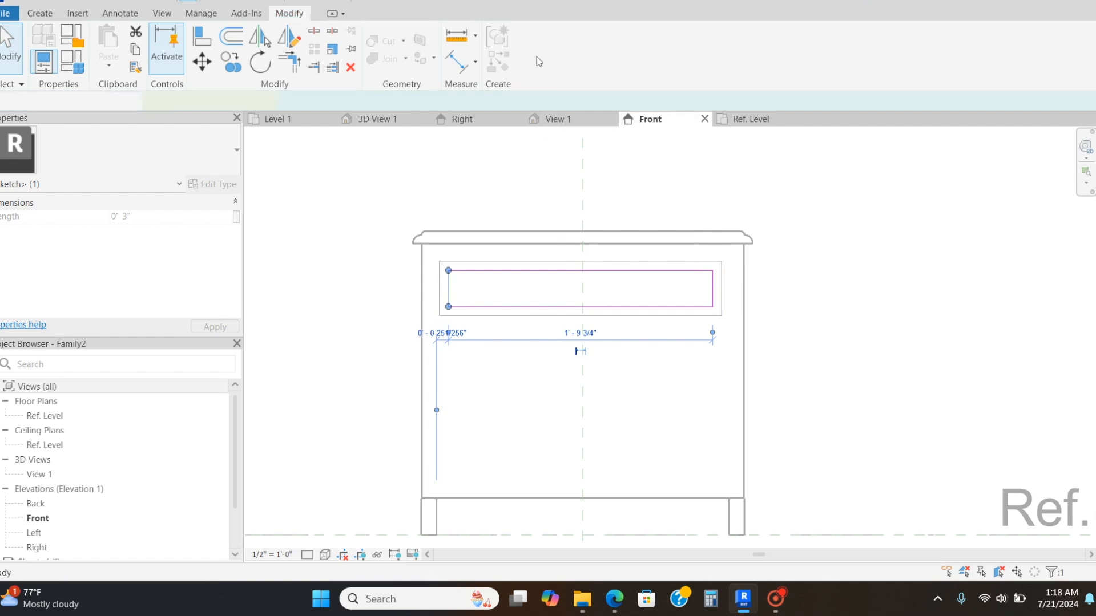
left_click(538, 183)
- Create an extrusion from a 2'-1" by 6 1/2" rectangle sketched around the blend on the cabinet's front
left_click(39, 13)
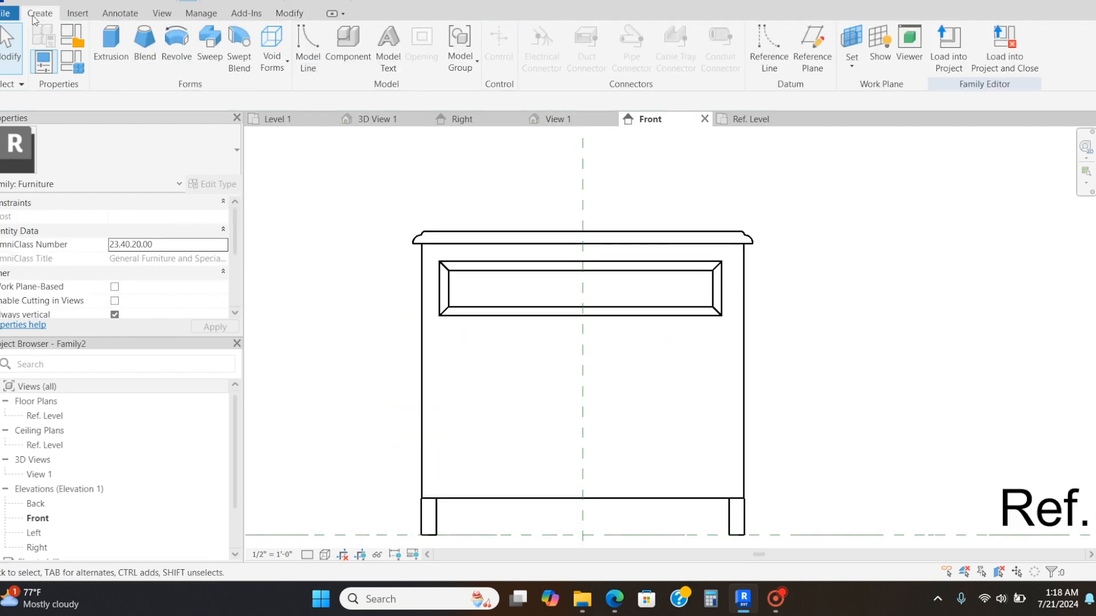
left_click(108, 40)
left_click(576, 37)
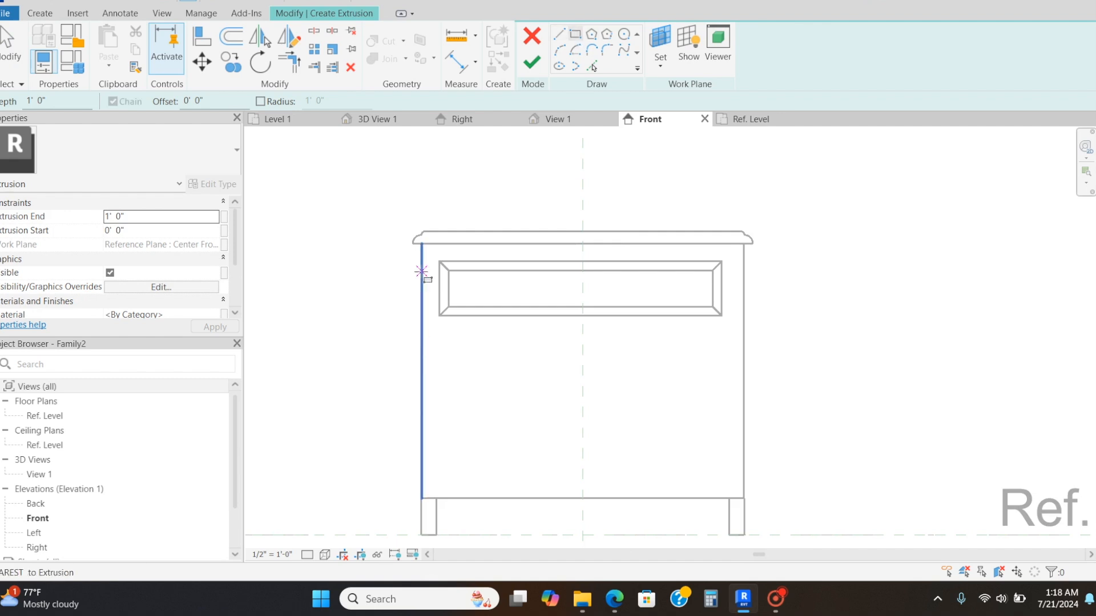
scroll(431, 257, "up", 2)
left_click(431, 247)
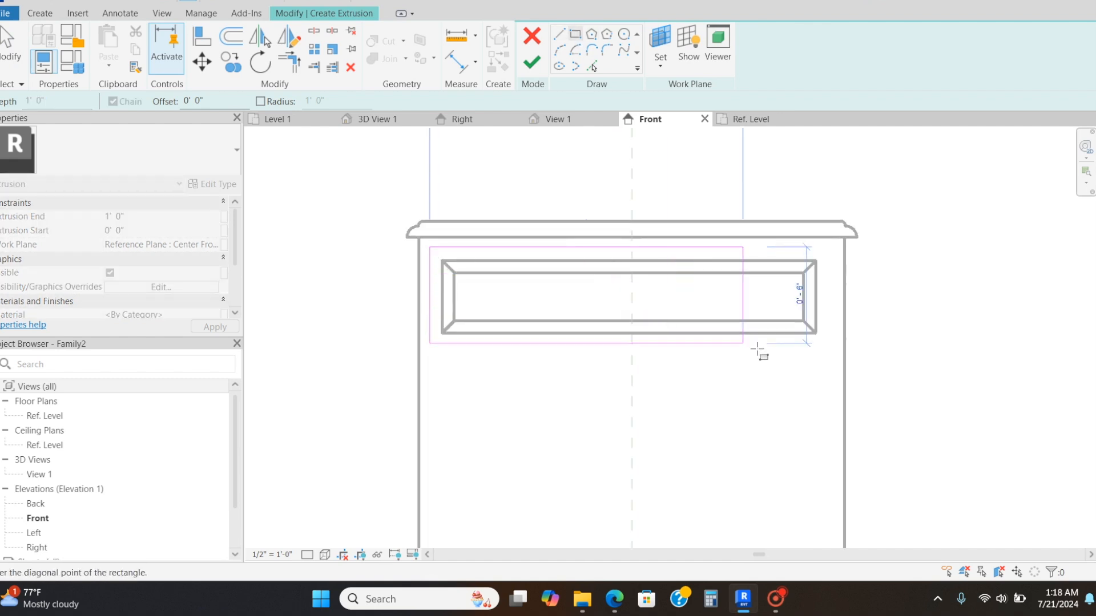
left_click(833, 351)
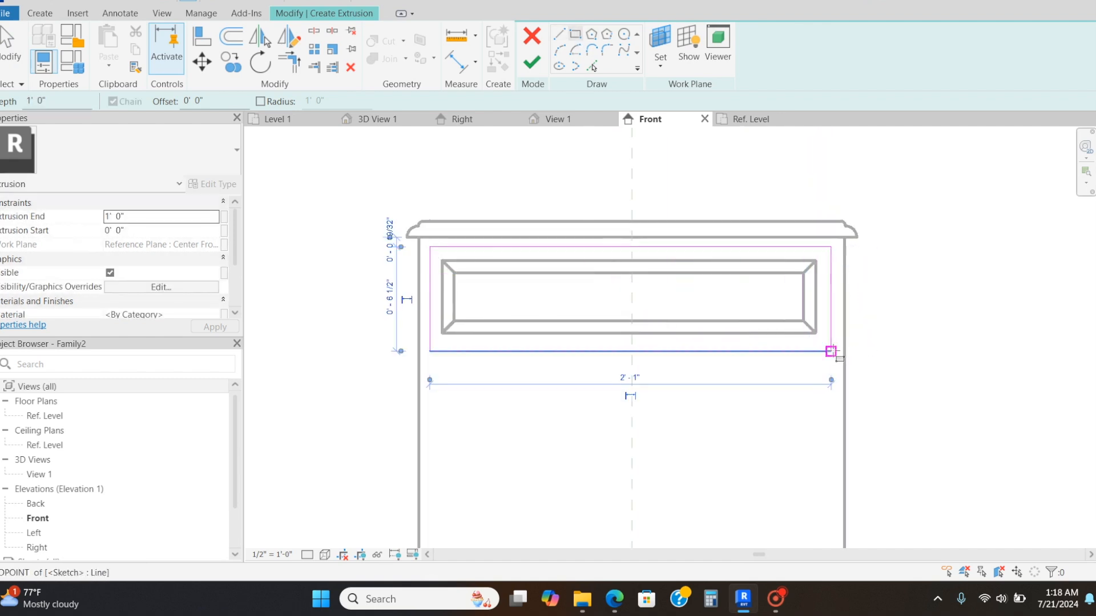
scroll(809, 333, "down", 2)
left_click(532, 63)
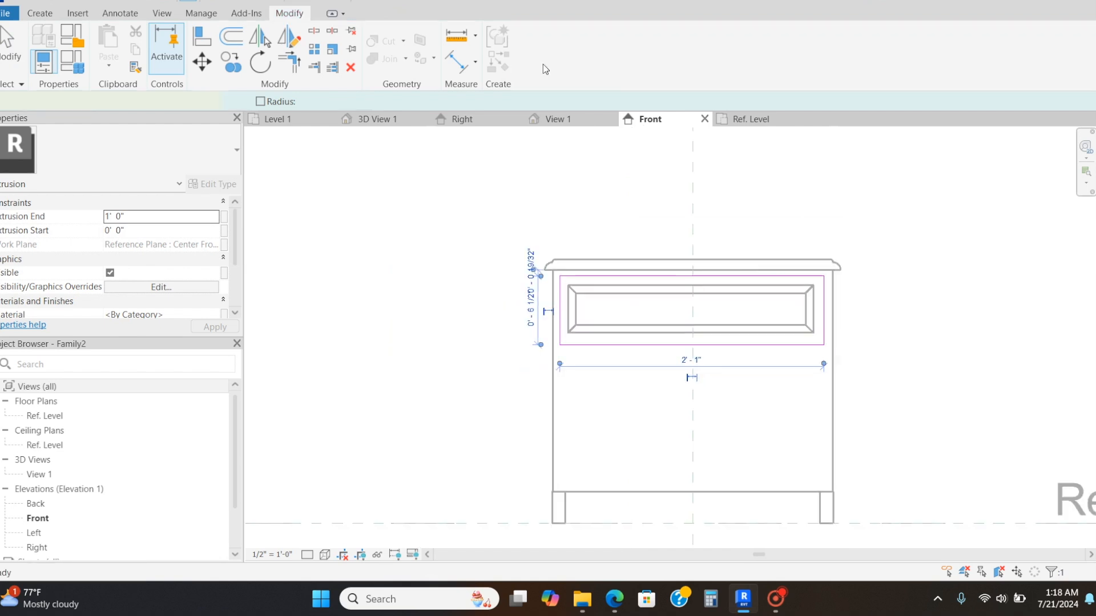
- In the Right elevation, pull the blend outward, clear of the body's front face
left_click(501, 119)
left_click(708, 300)
mouse_move(702, 310)
left_mouse_down()
mouse_move(672, 310)
mouse_move(685, 311)
left_mouse_up()
scroll(502, 311, "down", 1)
- Stretch the drawer extrusion's front face to the blend's base at 1' 0 171/256", bring its back face to the body's front, and check in 3D
left_click(685, 396)
left_click_drag(644, 312, 630, 313)
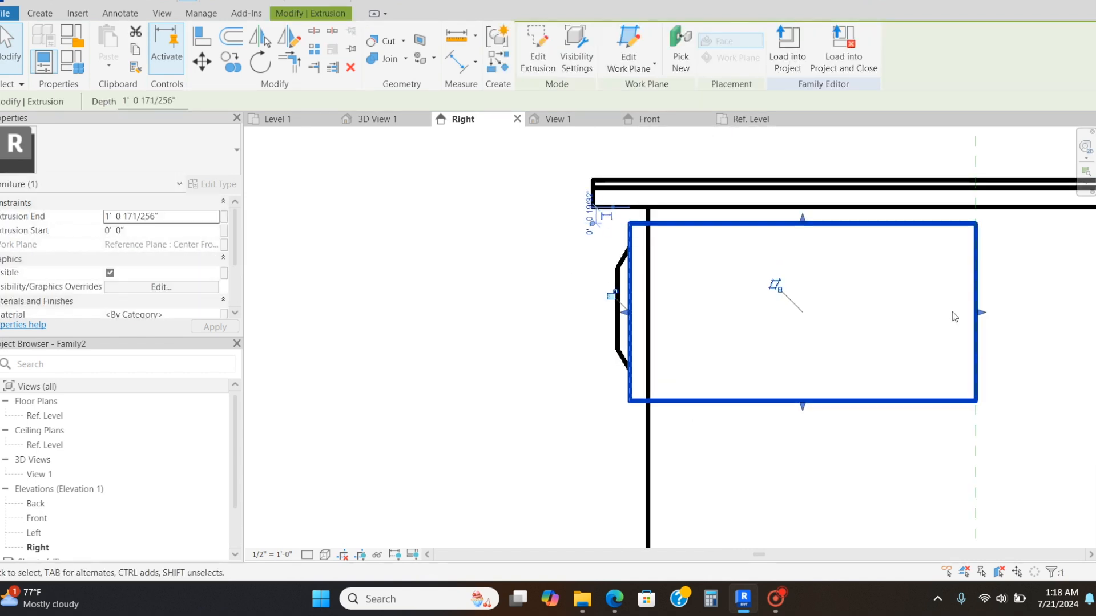
left_click_drag(981, 313, 649, 334)
left_click(559, 193)
left_click(552, 119)
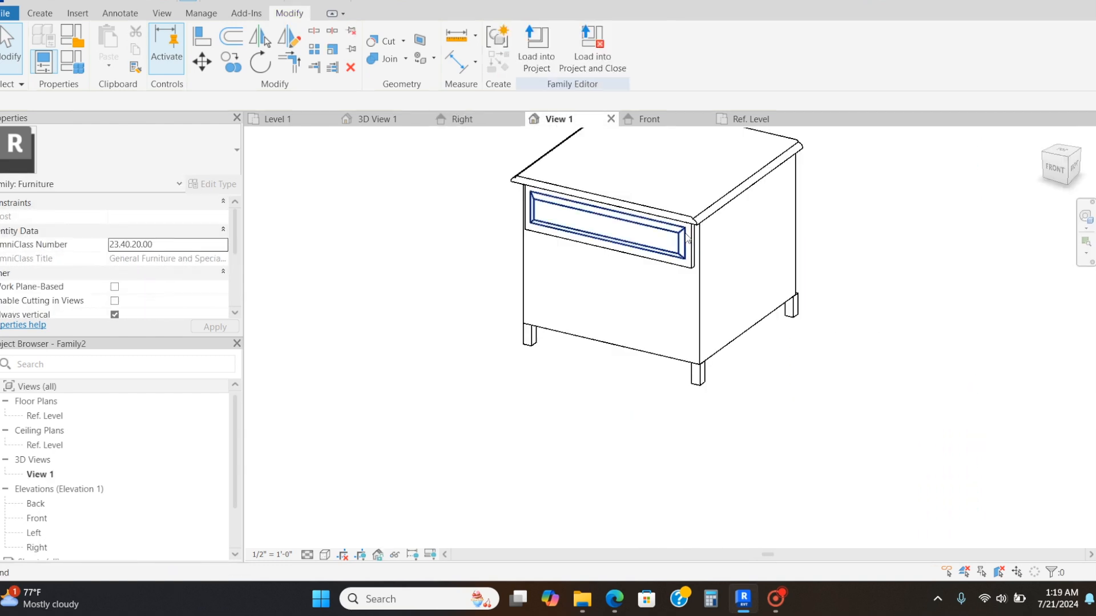
scroll(778, 473, "down", 1)
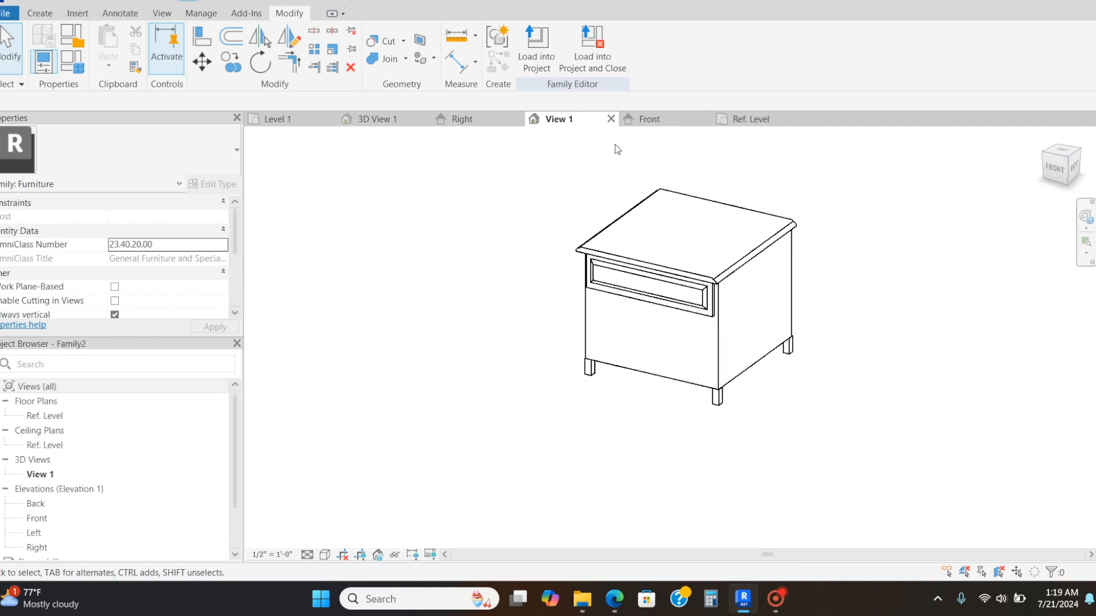
- In the Front elevation, copy the drawer-front extrusion 8" straight down
left_click(650, 120)
left_click(733, 349)
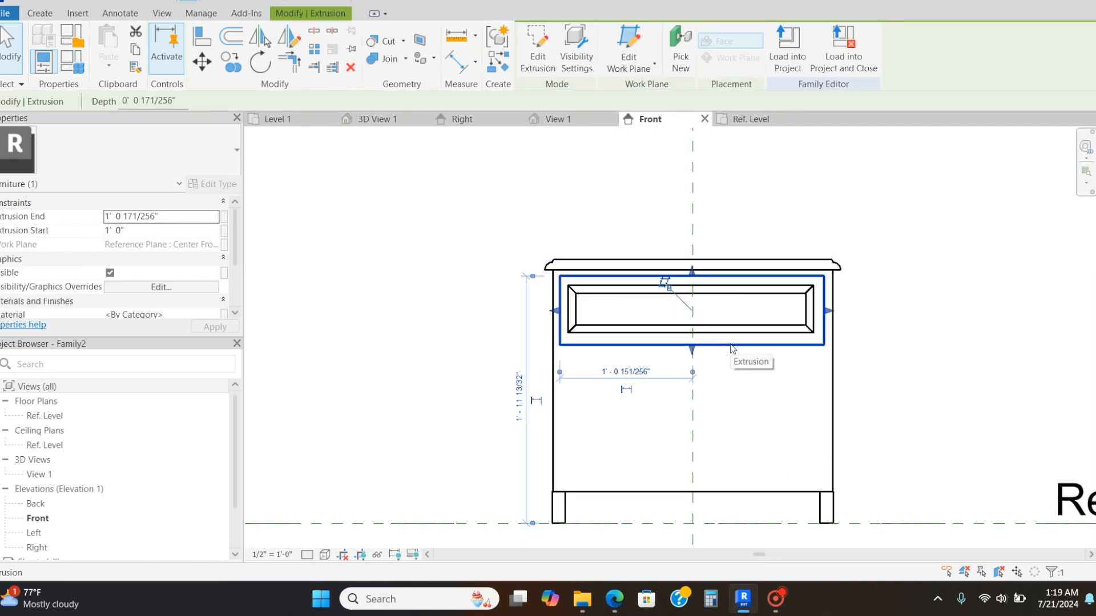
key("c")
key("o")
left_click(692, 345)
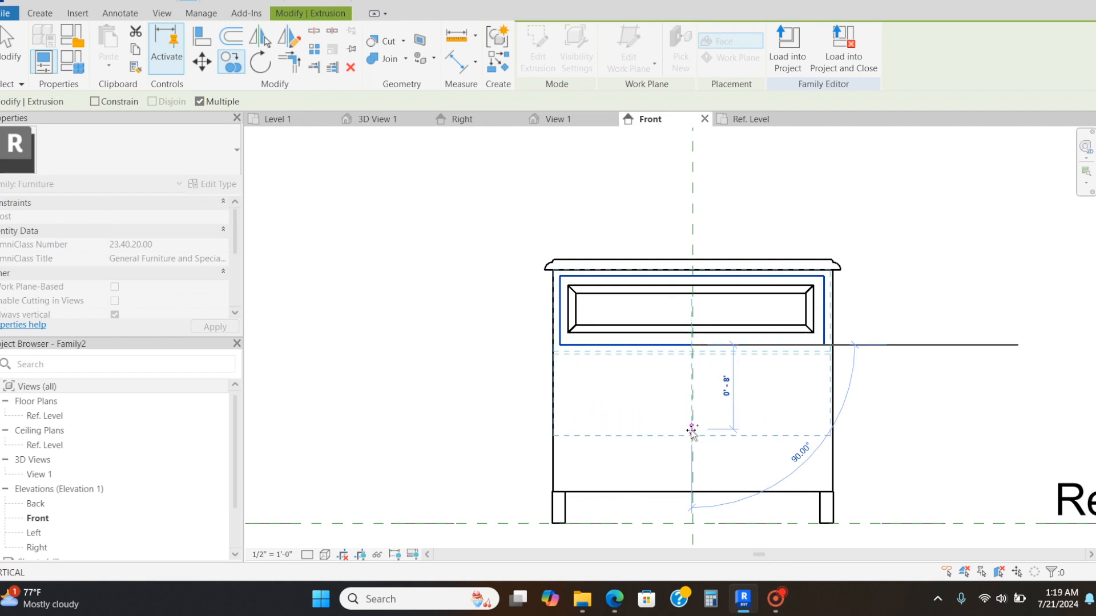
left_click(691, 431)
key("Escape")
- Copy the beveled blend 8" straight down onto the lower drawer front
left_click(701, 331)
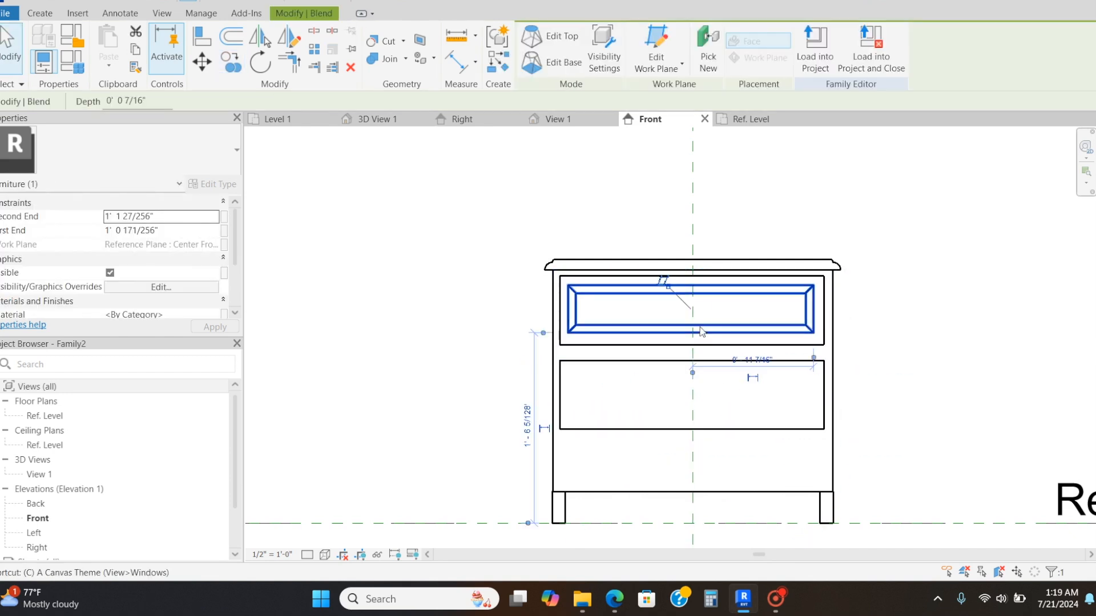
key("c")
key("o")
left_click(692, 333)
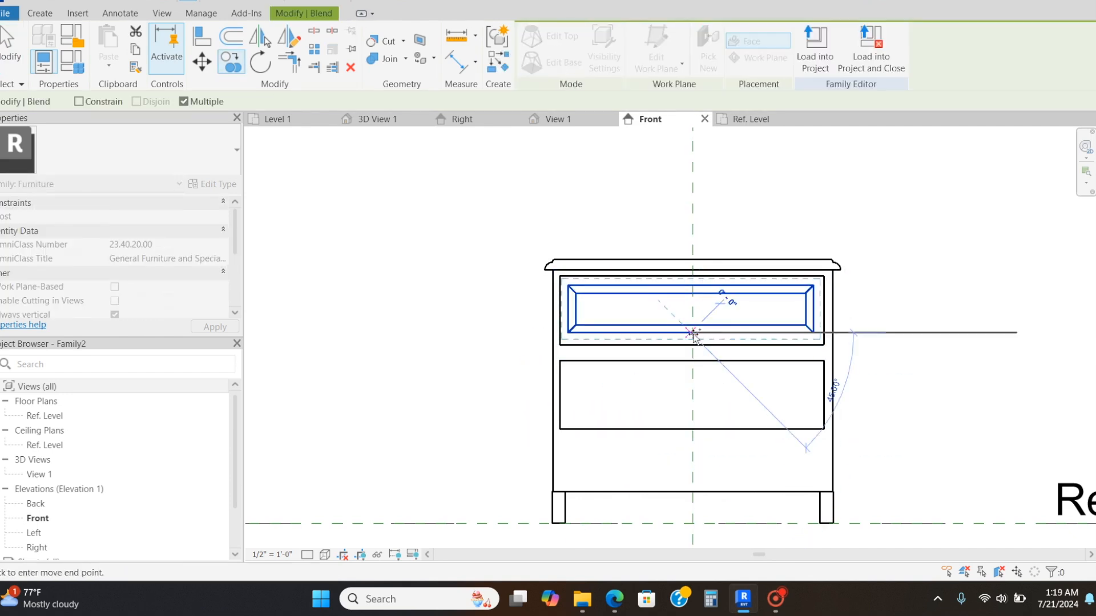
left_click(693, 418)
key("Escape")
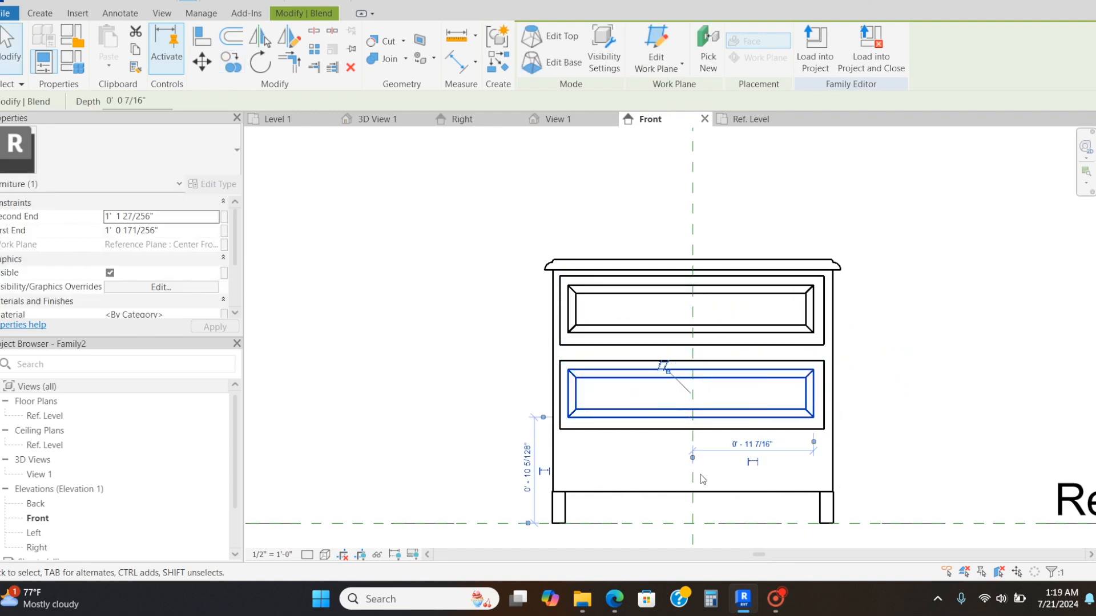
- Select the lower drawer front with its beveled panel and nudge both down, leaving about 6" below the upper drawer
left_click(517, 372)
left_click_drag(541, 358, 837, 451)
key("Down")
key("Down")
key("Down")
key("Down")
key("Down")
key("Down")
key("Down")
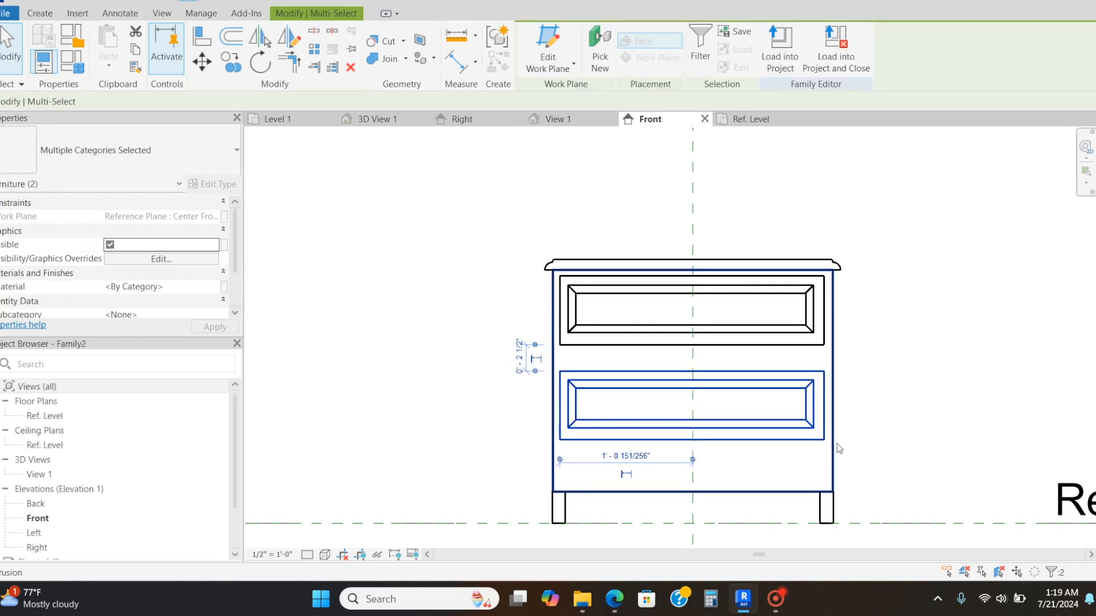
key("Down")
key("Down")
key("Down")
key("Down")
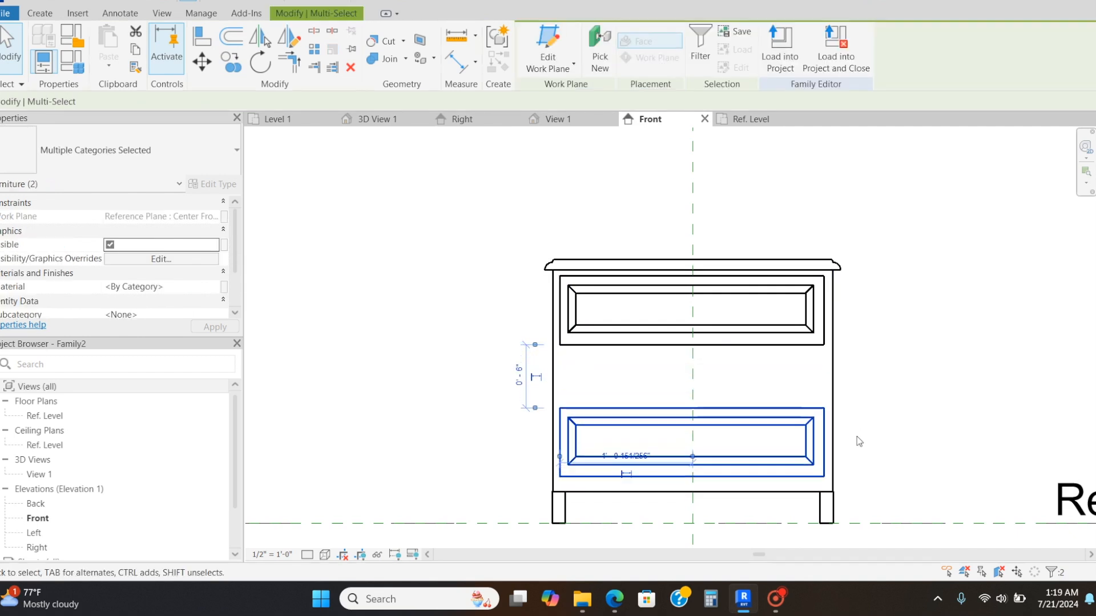
- Nudge the upper drawer front with its beveled panel down to just above the lower one, about 5 1/2" below the molded top
left_click_drag(531, 272, 847, 369)
key("Down")
key("Down")
key("Down")
key("Down")
key("Down")
key("Down")
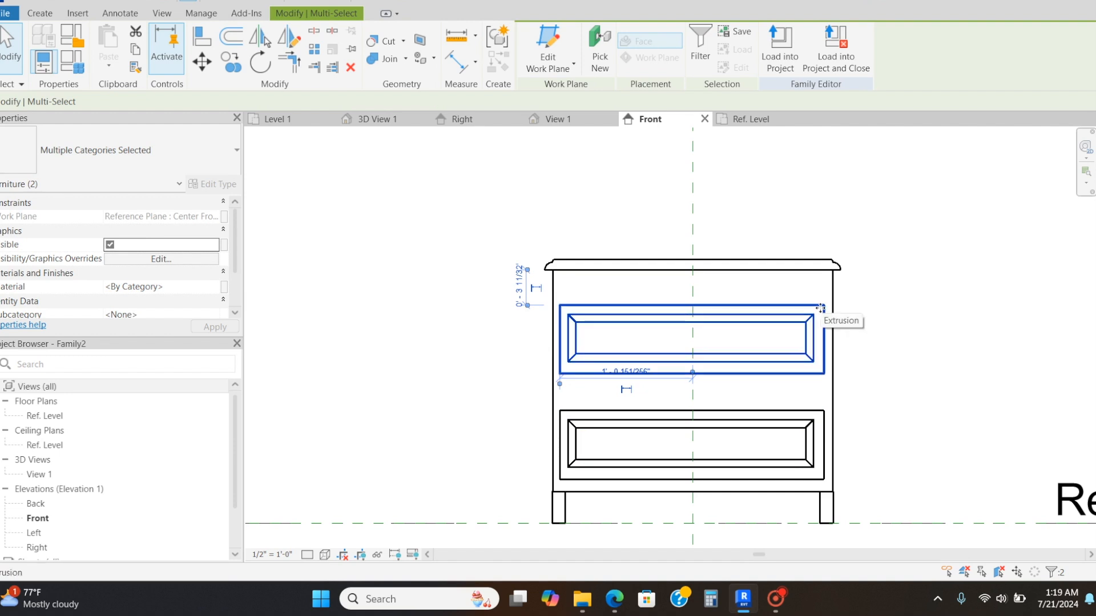
key("Down")
key("Down")
key("Down")
key("Down")
key("Down")
key("Down")
key("Down")
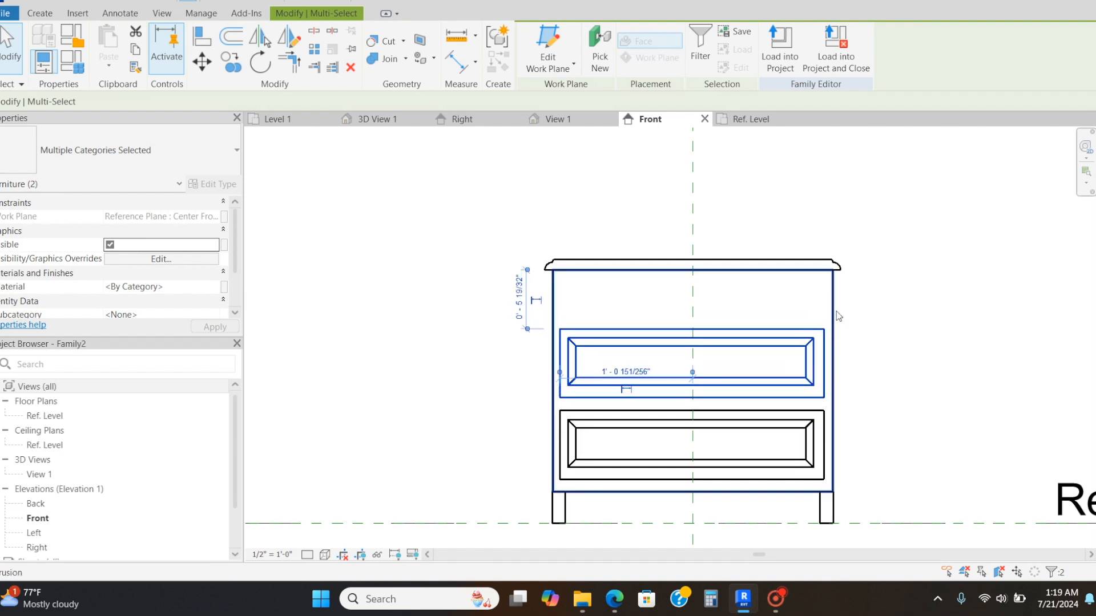
left_click(915, 308)
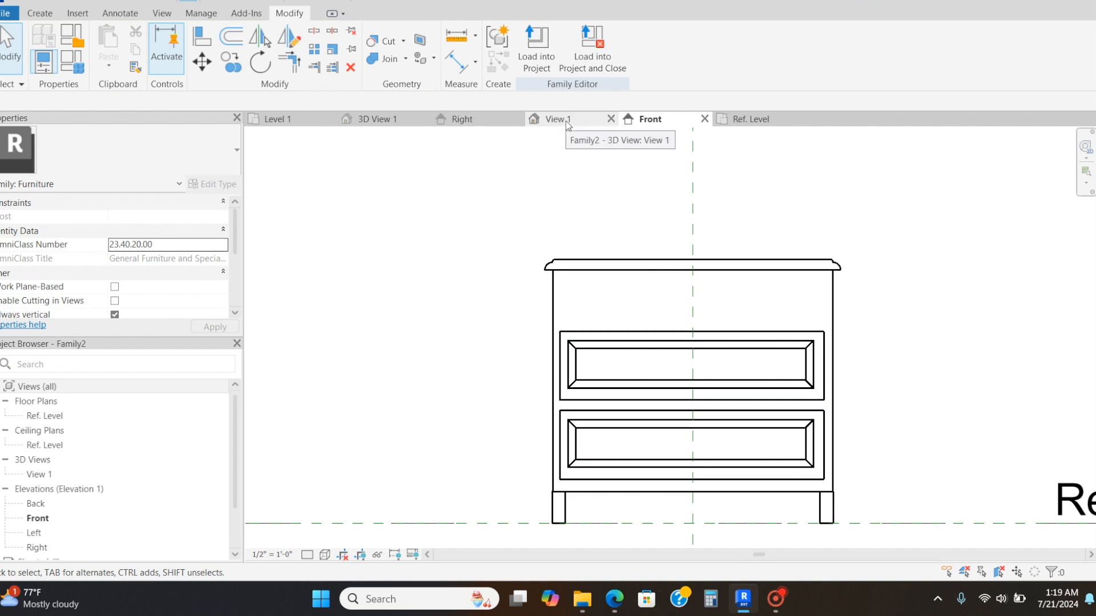
- Start a void extrusion in the Front elevation and sketch a rectangle about 2' wide and 4 1/2" high above the upper drawer front
left_click(40, 13)
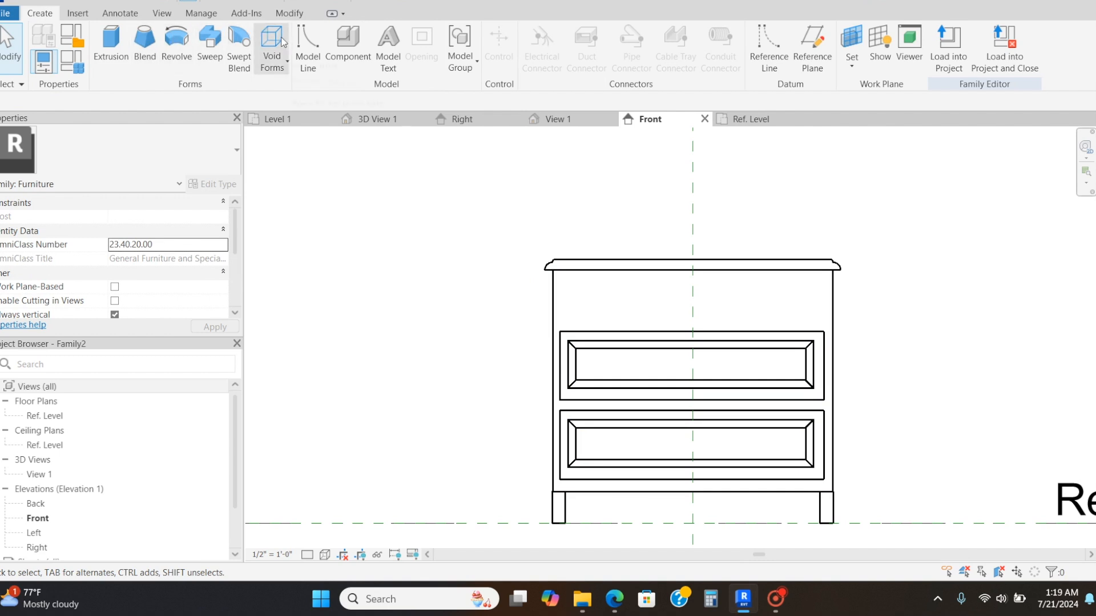
left_click(273, 55)
left_click(310, 91)
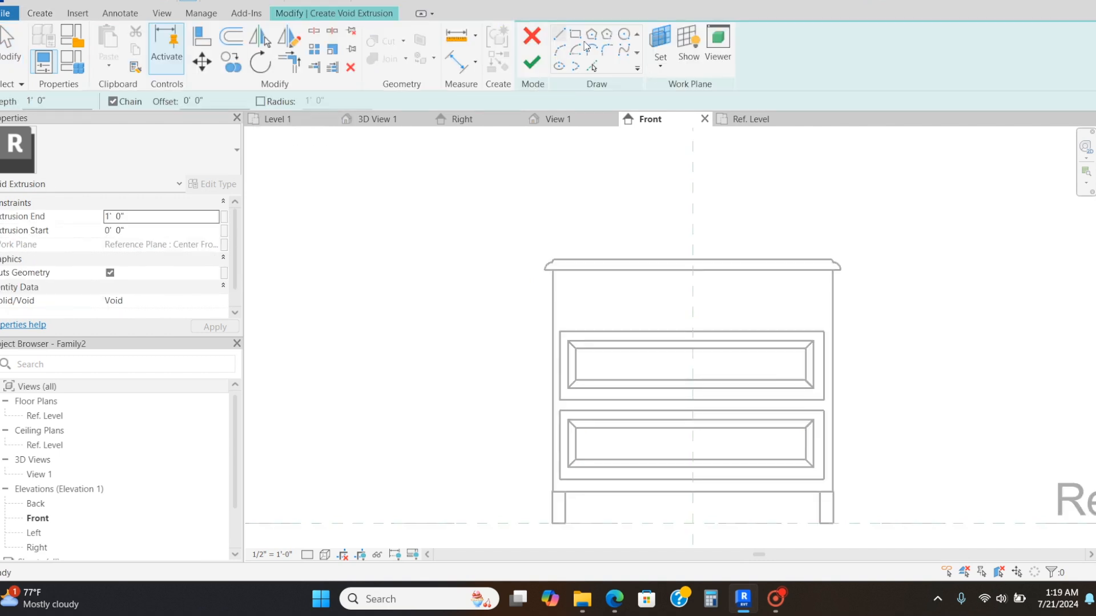
scroll(564, 285, "up", 2)
left_click(567, 277)
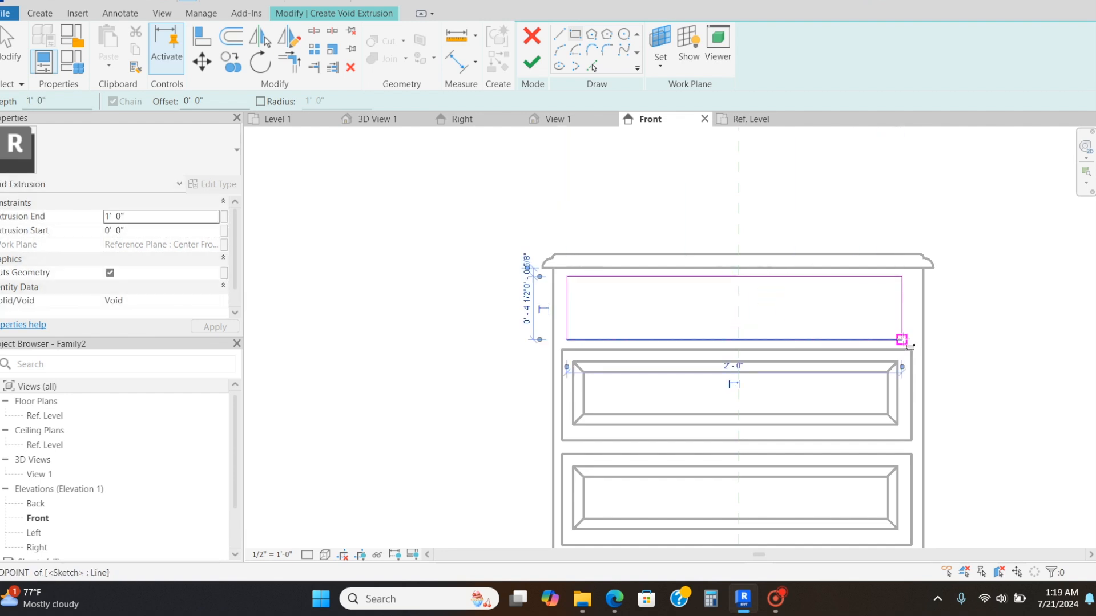
left_click(902, 340)
- Align both vertical sides of the void rectangle with the side edges of the upper drawer front
key("a")
key("l")
left_click(562, 386)
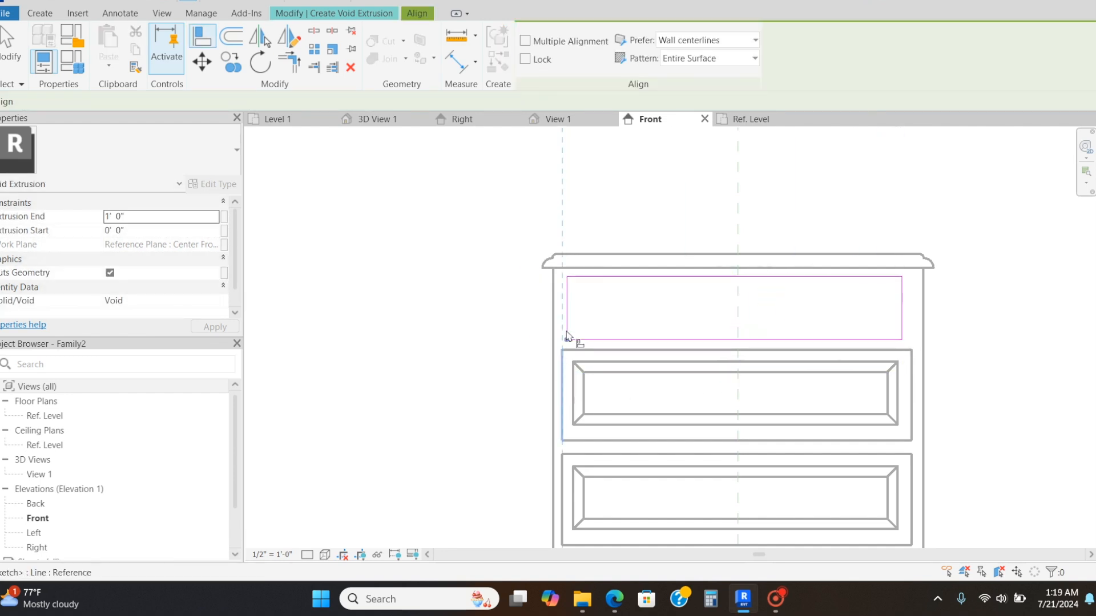
left_click(568, 338)
left_click(911, 371)
left_click(902, 328)
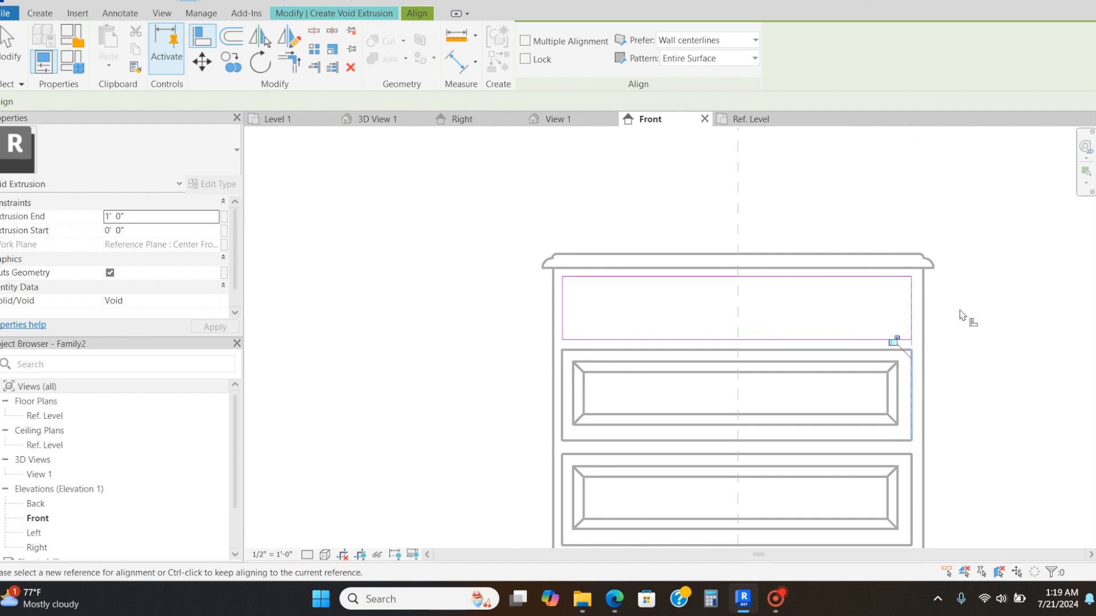
scroll(743, 223, "down", 2)
key("Escape")
key("Escape")
- Lower the upper edge of the void rectangle slightly and finish the void extrusion
left_click(637, 258)
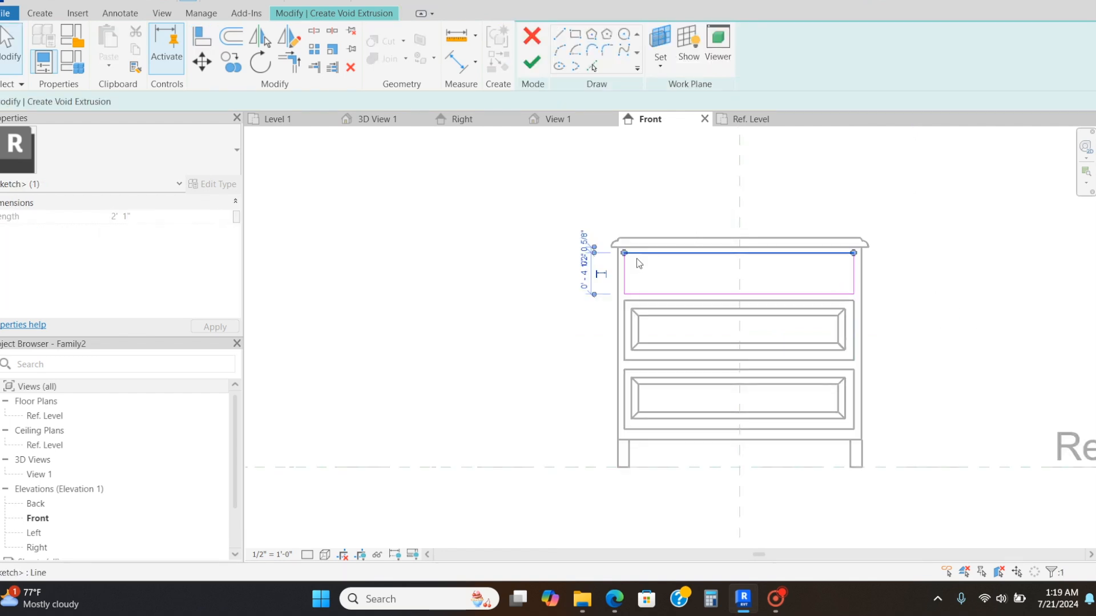
left_click_drag(636, 254, 636, 257)
left_click(691, 228)
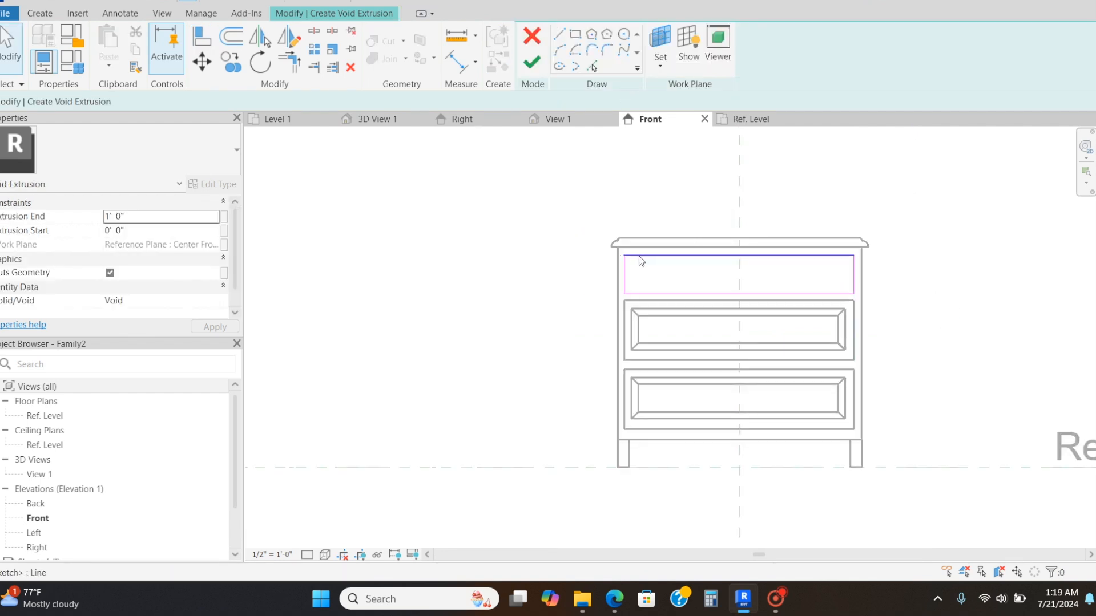
left_click(530, 64)
- In the Ref. Level plan, place the void's rear face on the center front/back reference plane and inspect the opening in 3D View 1
left_click(781, 124)
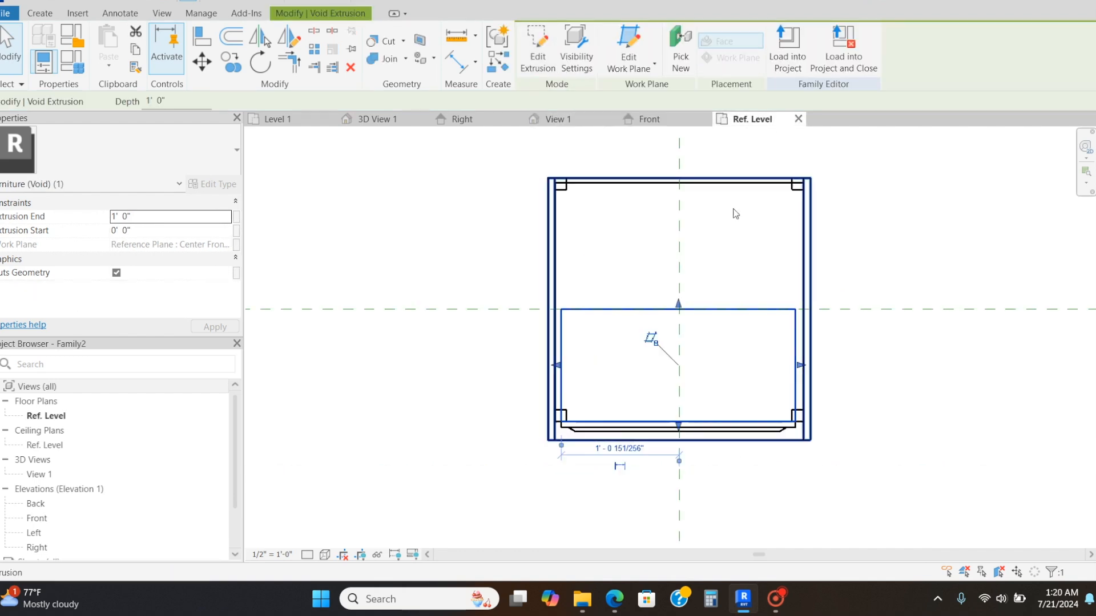
scroll(683, 323, "up", 3)
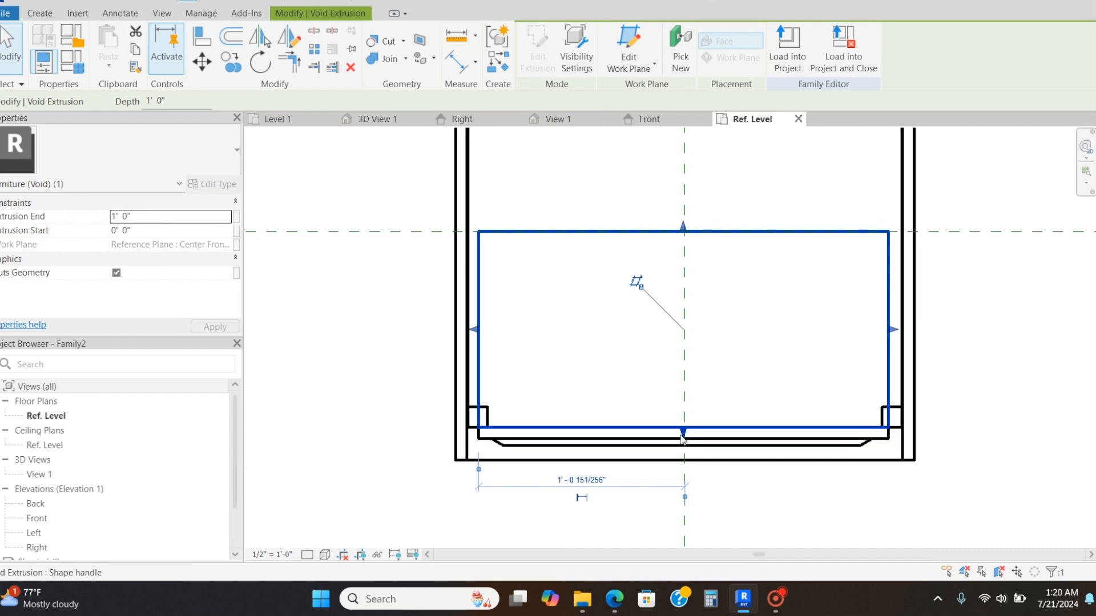
left_click_drag(684, 231, 704, 240)
scroll(584, 238, "down", 3)
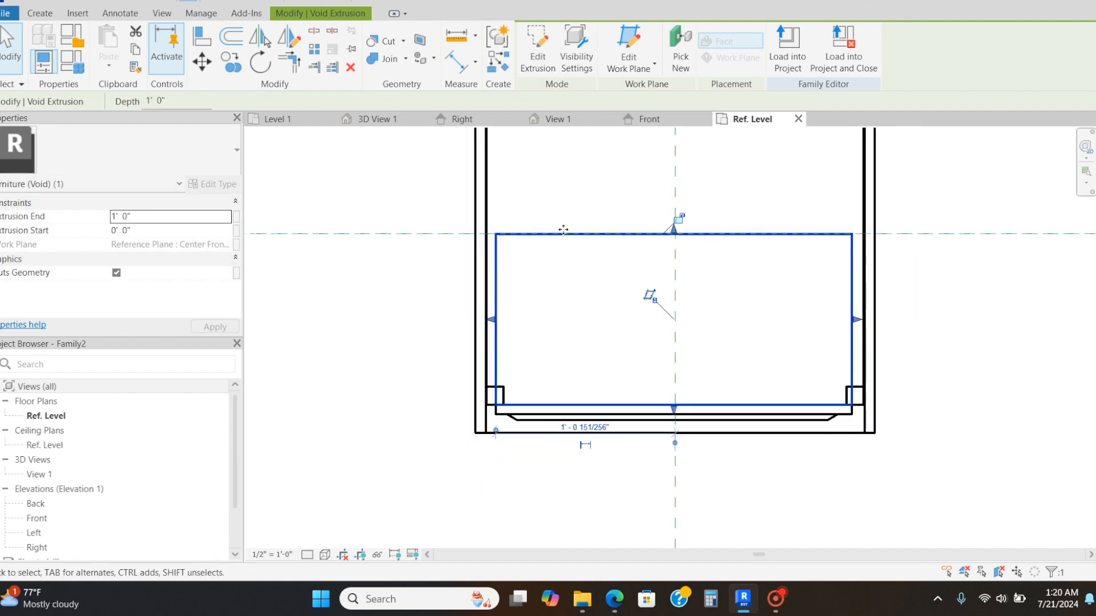
left_click(547, 122)
left_click(539, 167)
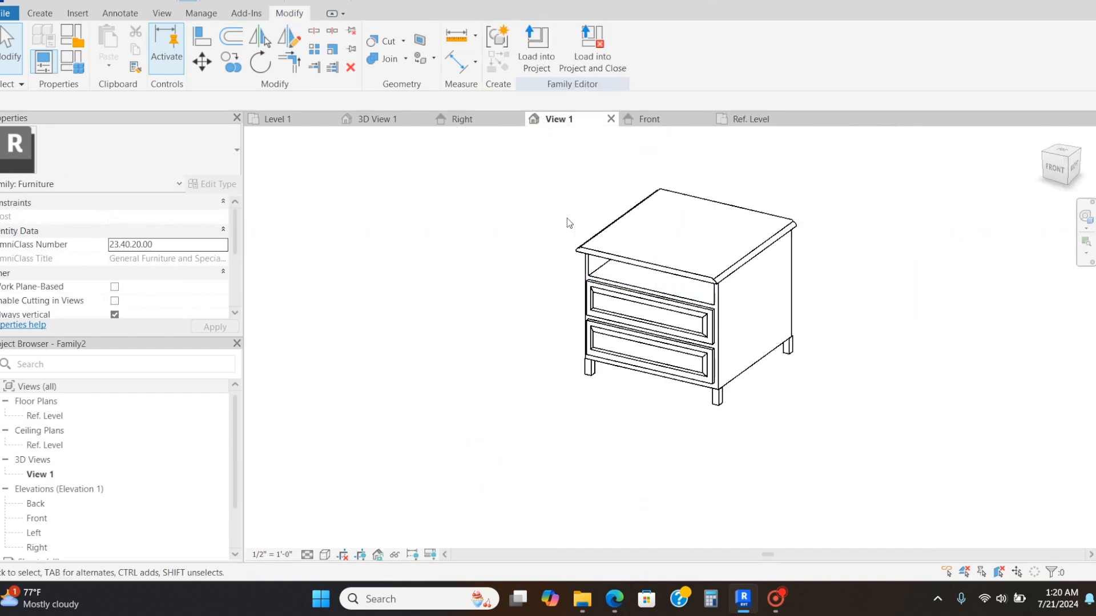
left_click_drag(1060, 169, 1058, 170)
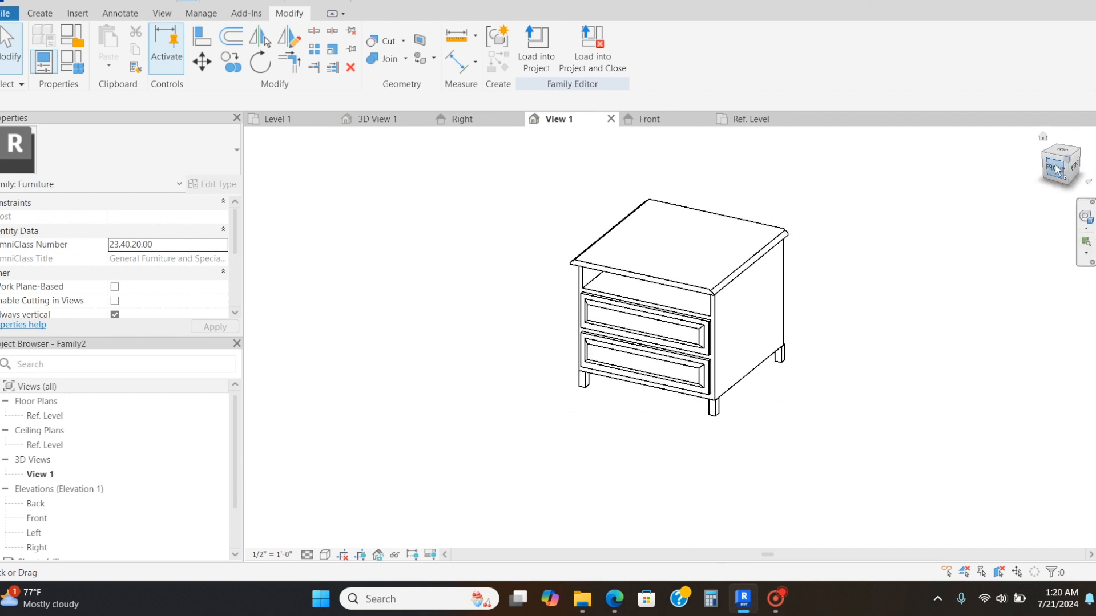
- Start a solid extrusion in the Ref. Level plan and sketch a handle's outer outline about 7" wide and 1/2" deep against the drawer panel
left_click(647, 120)
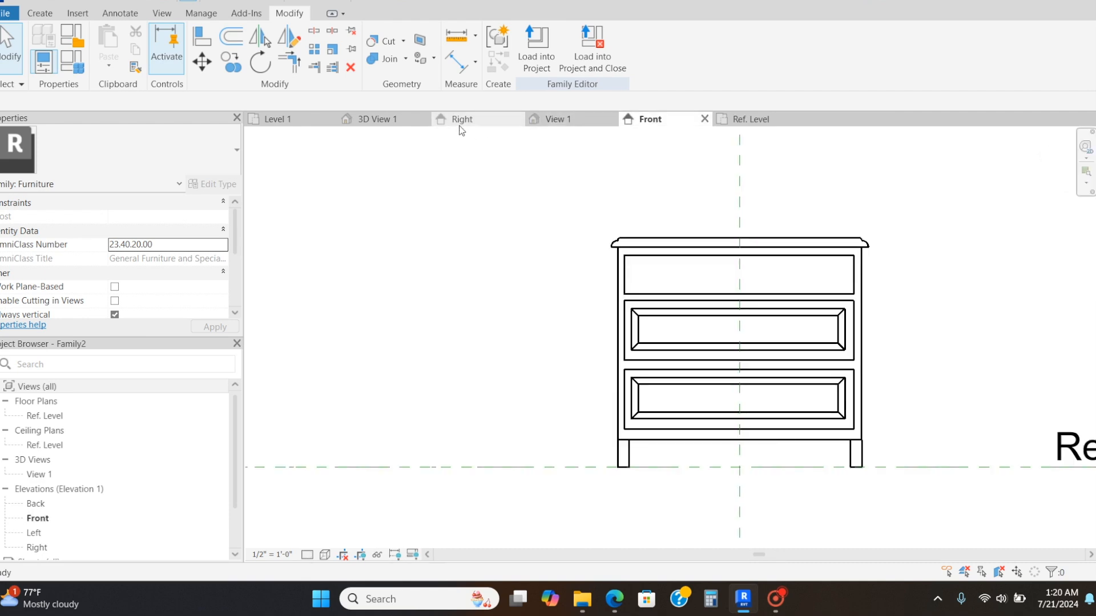
left_click(780, 121)
scroll(656, 436, "up", 5)
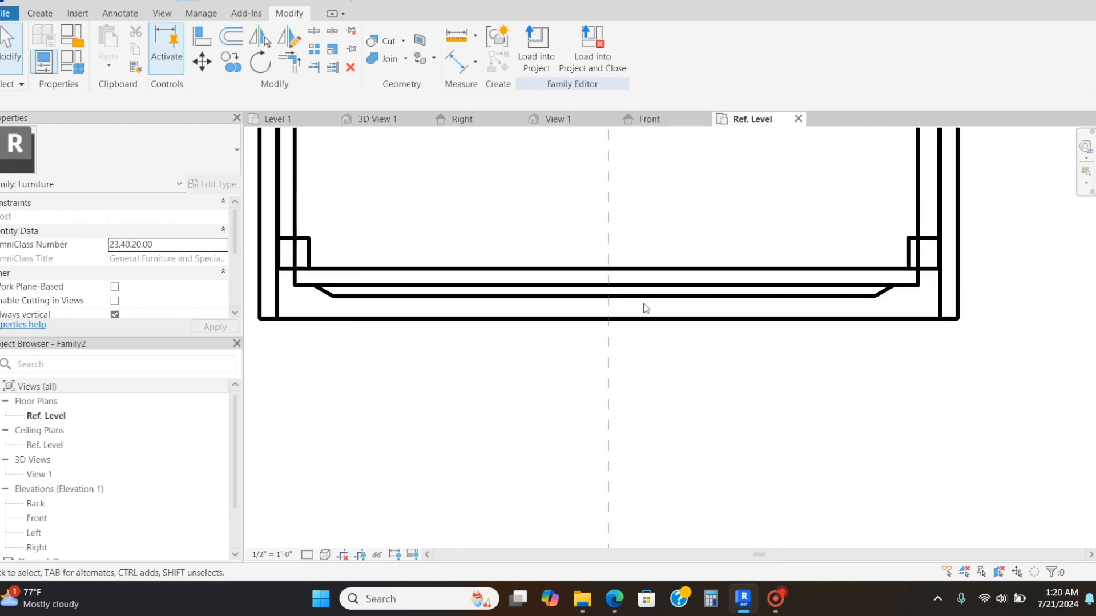
left_click(39, 14)
left_click(110, 44)
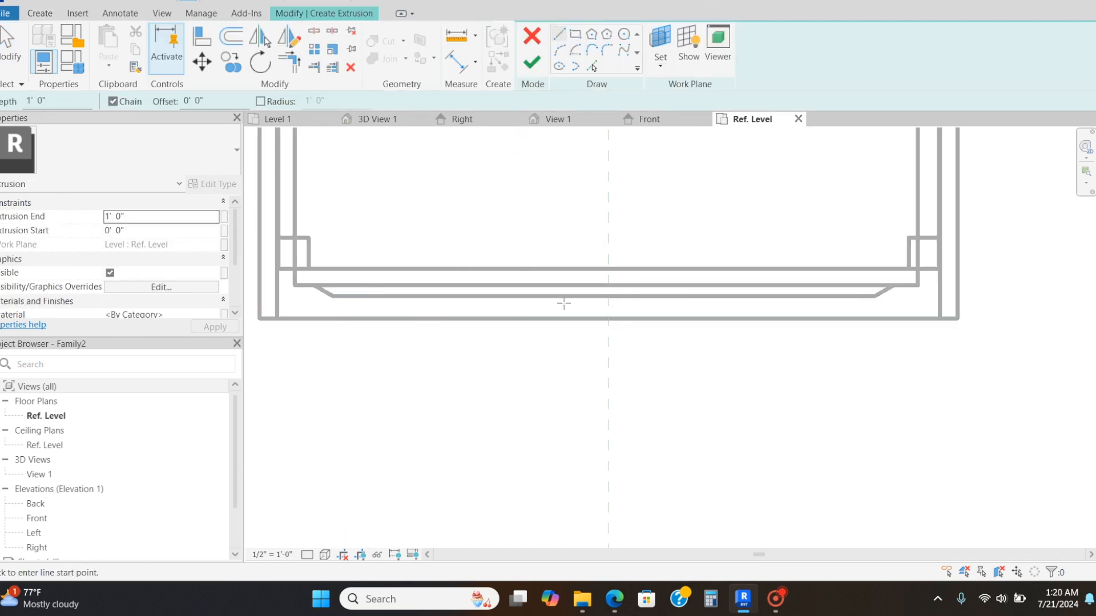
left_click(537, 296)
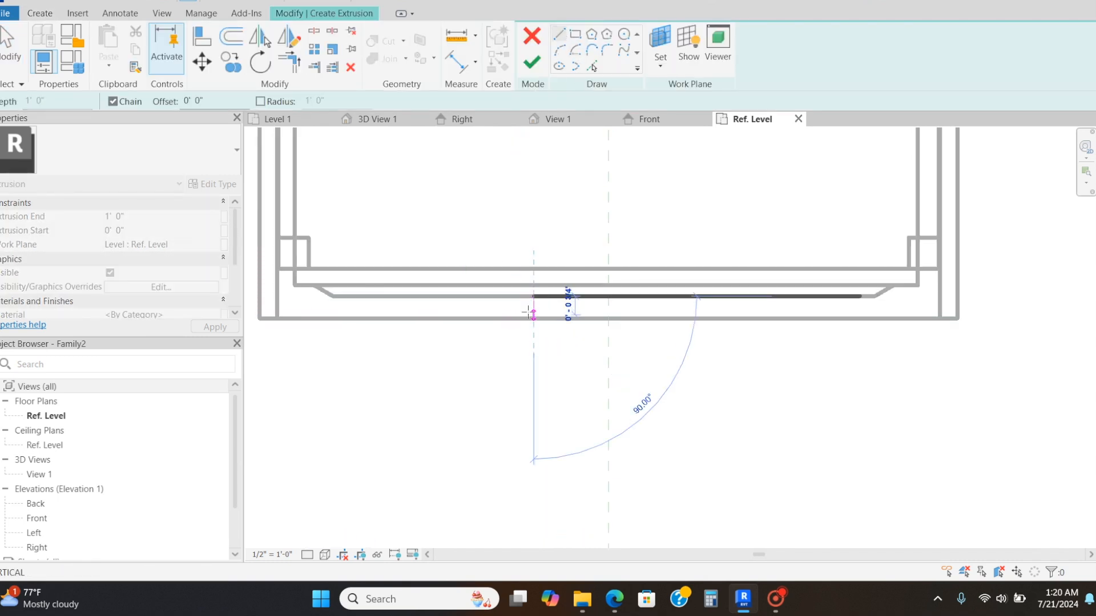
left_click(534, 309)
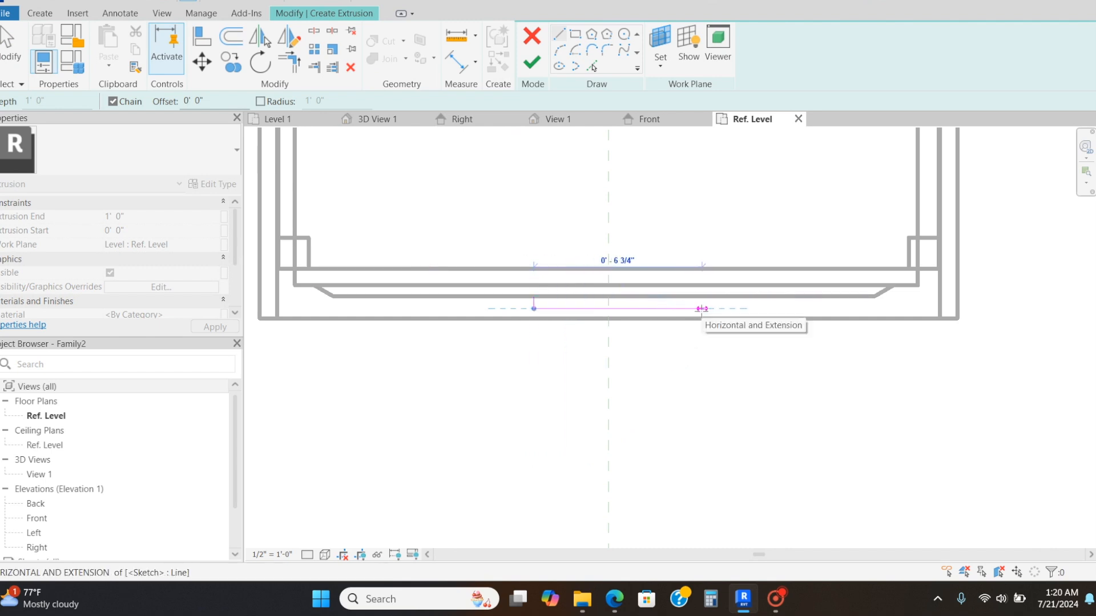
left_click(706, 309)
scroll(705, 297, "up", 4)
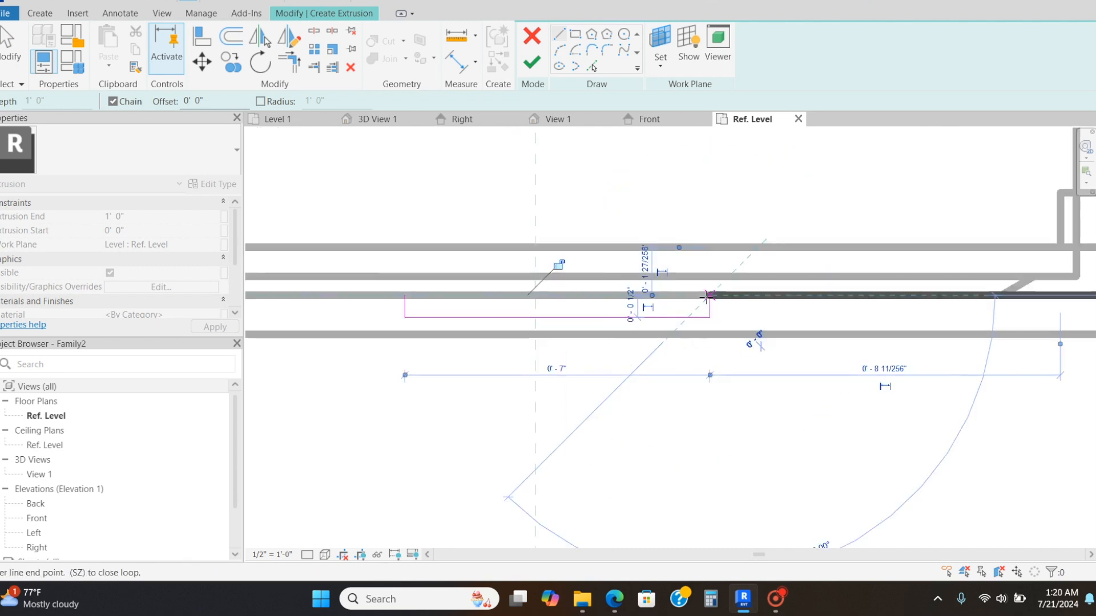
- Close the U-shaped handle profile with end legs about 1/2" wide and a connecting bar about 1/4" thick
left_click(683, 296)
left_click(682, 310)
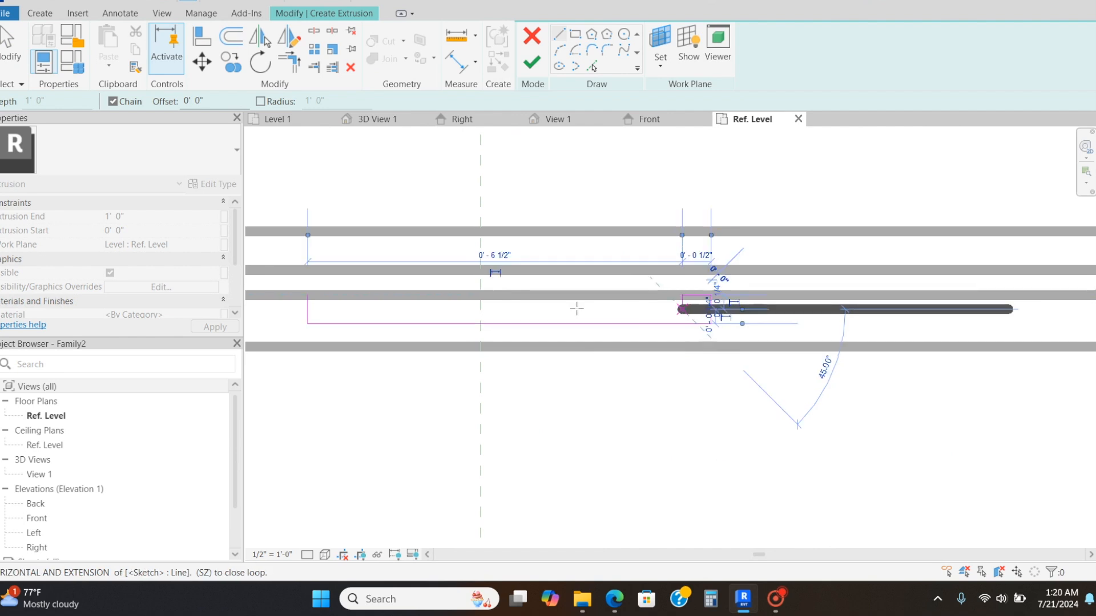
left_click(322, 309)
left_click(322, 295)
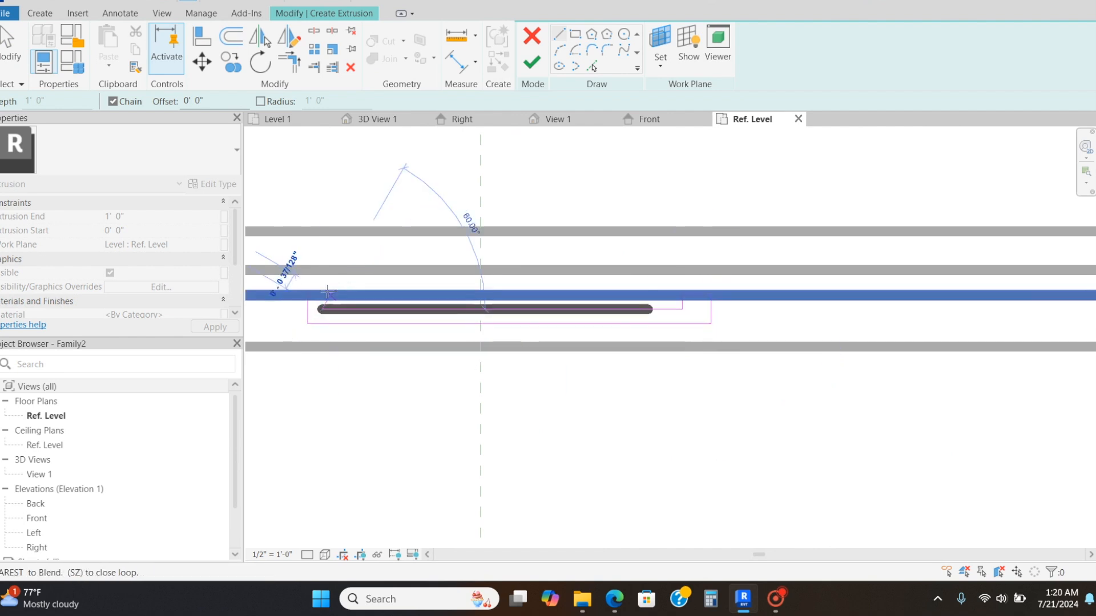
left_click(308, 296)
scroll(519, 276, "down", 5)
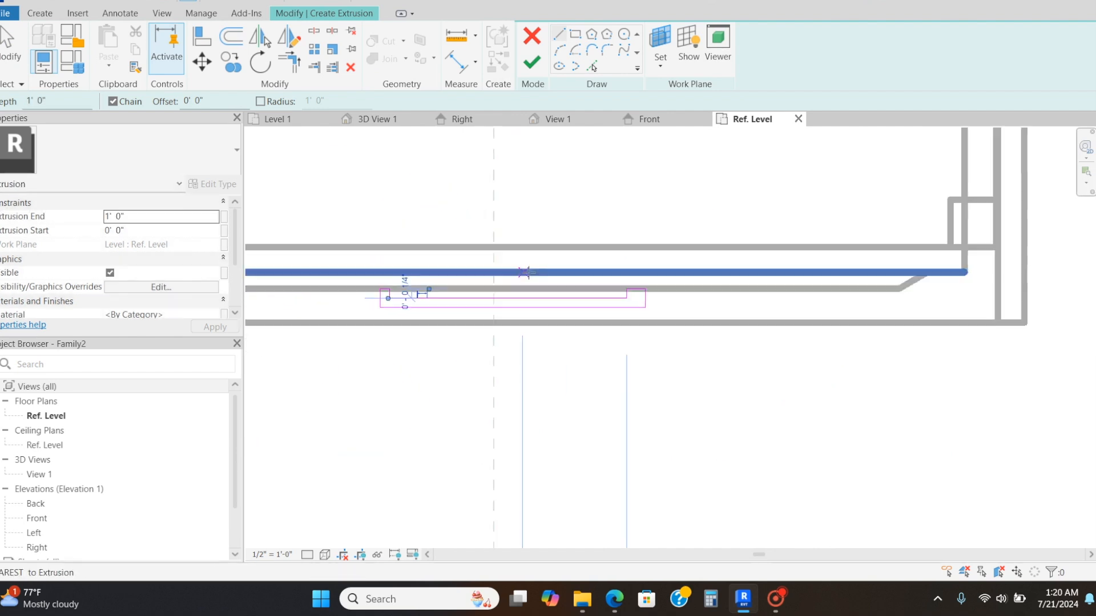
middle_click_drag(668, 290, 770, 306)
key("Escape")
key("Escape")
- Check the handle profile's end and front lines and finish the extrusion with a 1' 0" depth
scroll(504, 295, "up", 1)
scroll(531, 311, "up", 1)
left_click(530, 311)
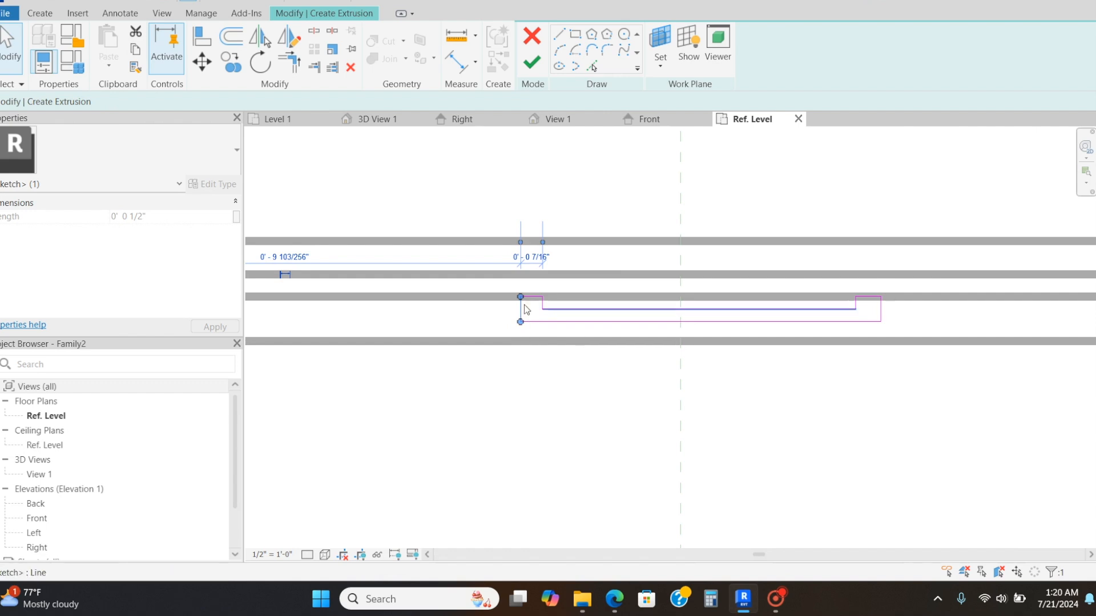
left_click(615, 322)
left_click_drag(615, 322, 616, 313)
left_click(615, 310)
left_click(799, 415)
scroll(660, 275, "down", 2)
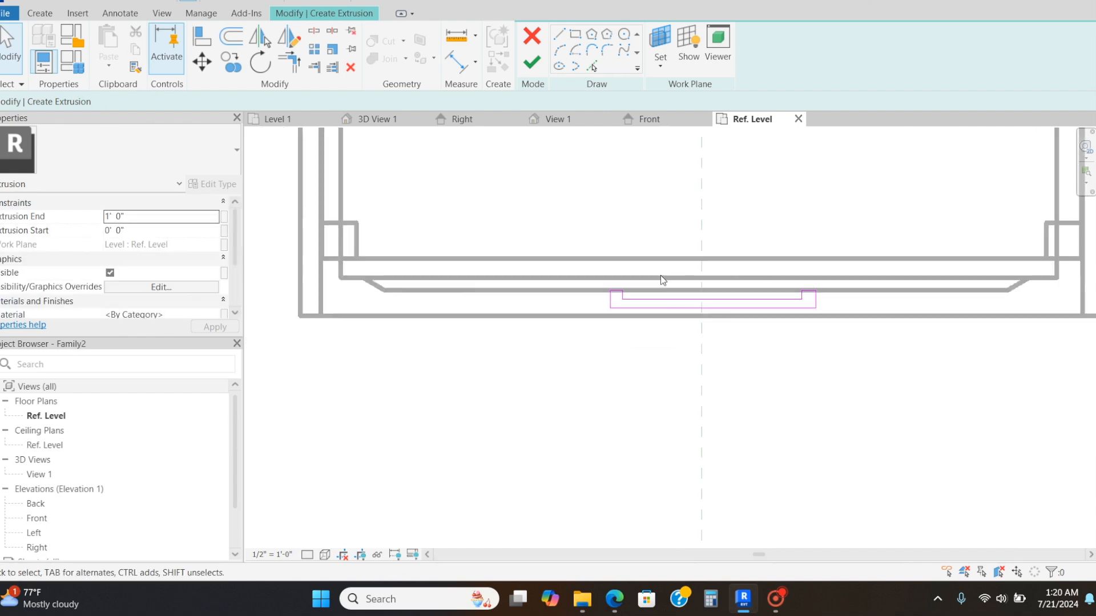
left_click(536, 70)
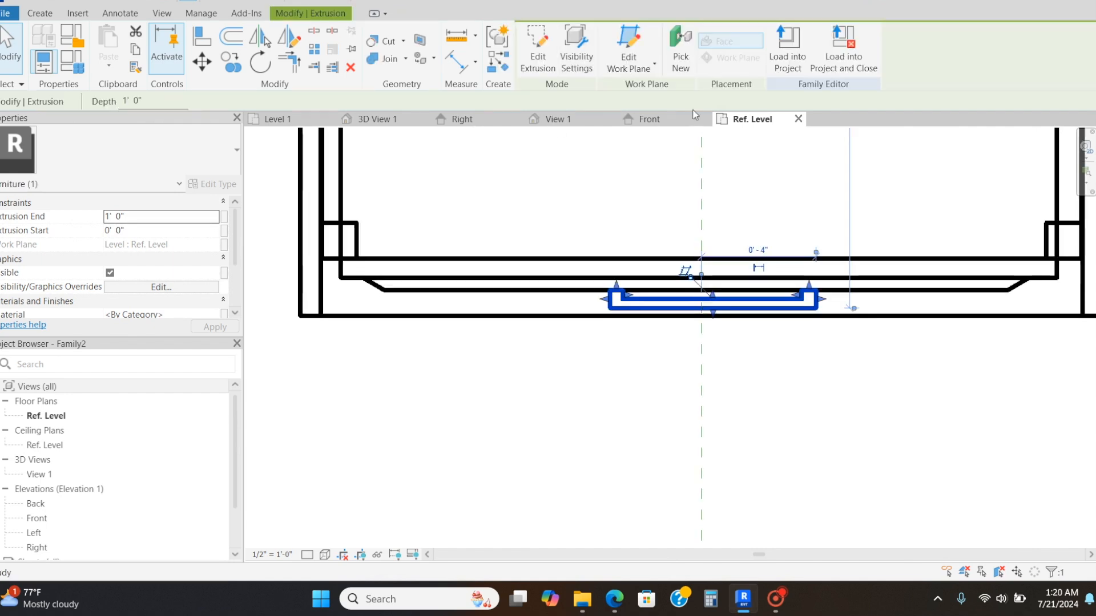
- In the Front elevation, stretch the handle extrusion to run from about 1' 2 13/16" to 1' 3 1/4" high, midway up the upper drawer front
left_click(668, 120)
scroll(733, 342, "up", 3)
left_click_drag(737, 343, 733, 291)
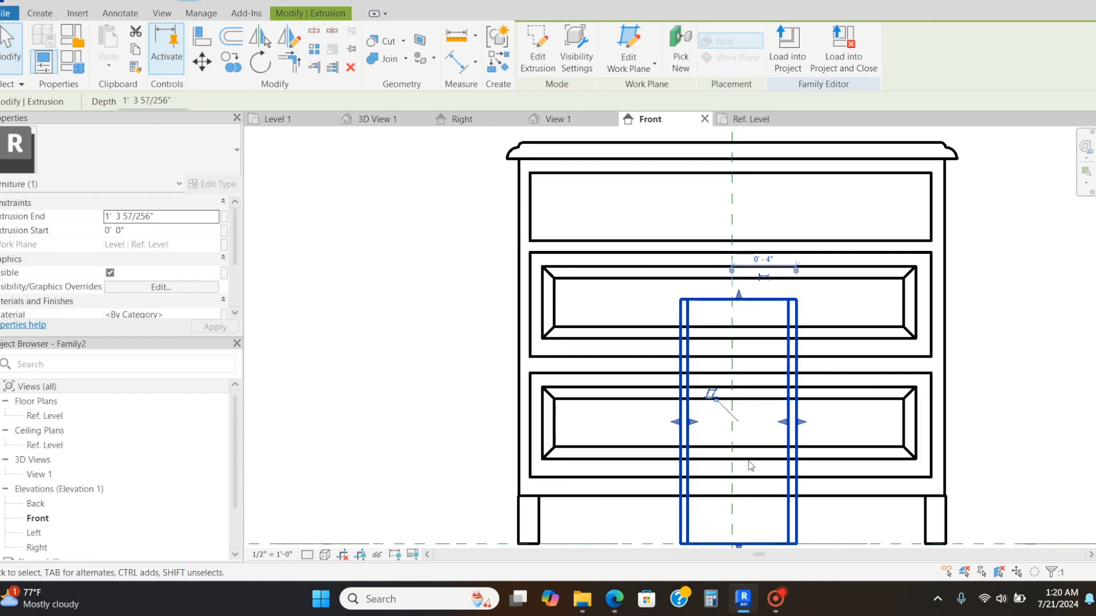
scroll(754, 502, "down", 2)
left_click_drag(752, 525, 744, 341)
scroll(745, 359, "up", 3)
scroll(744, 341, "down", 5)
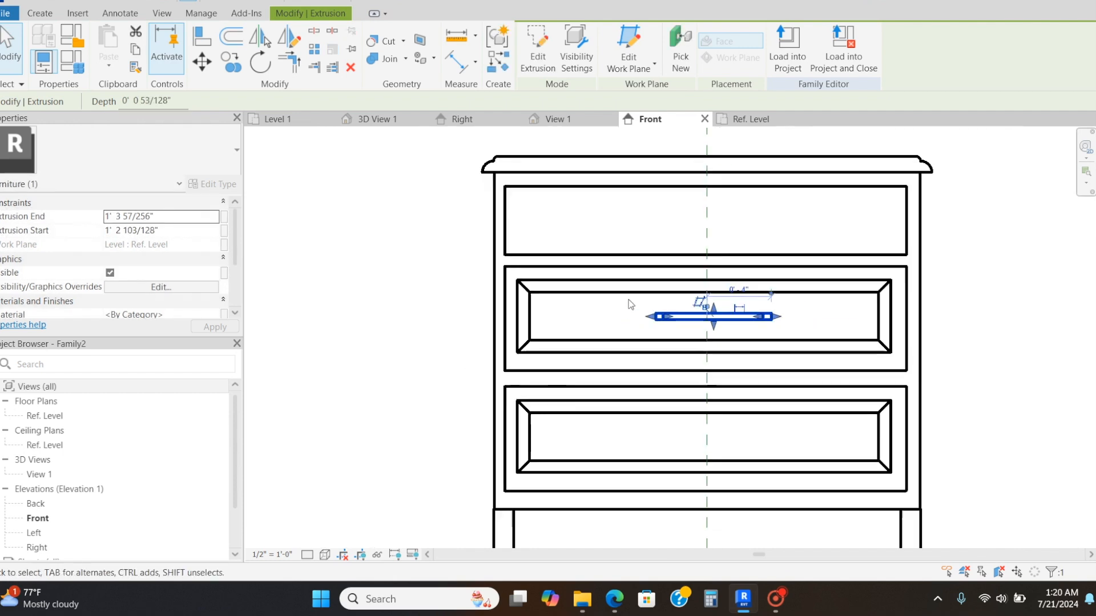
key("c")
key("o")
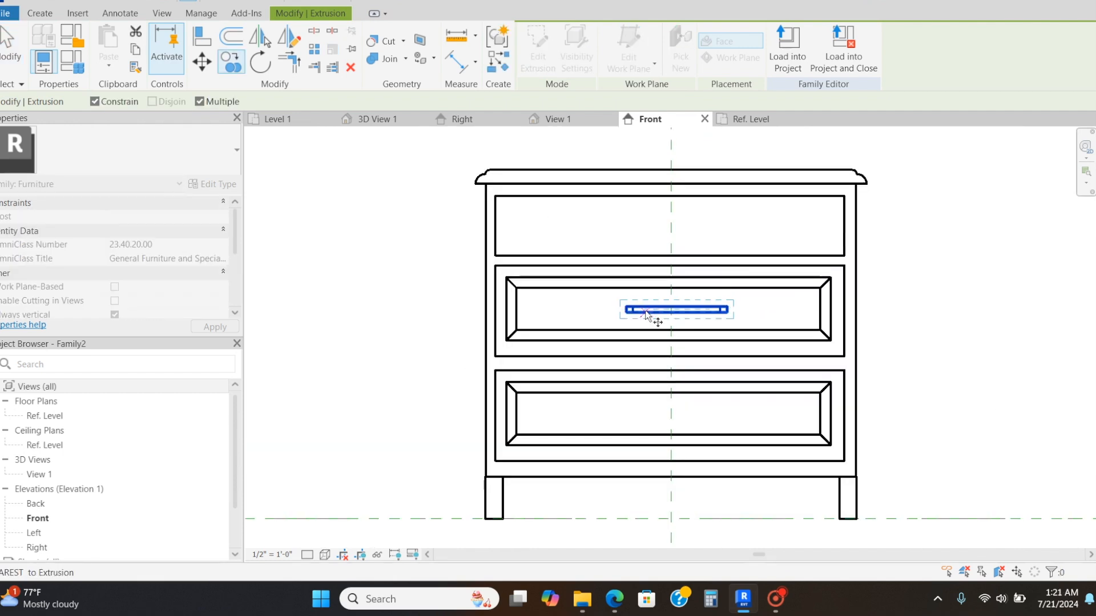
left_click(677, 312)
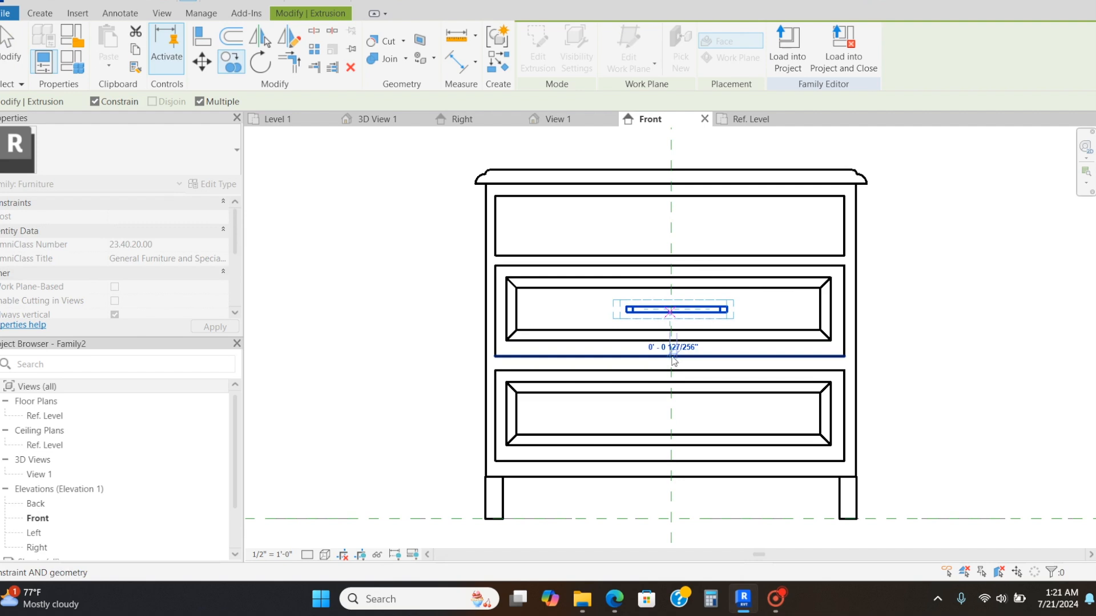
key("Escape")
key("c")
key("o")
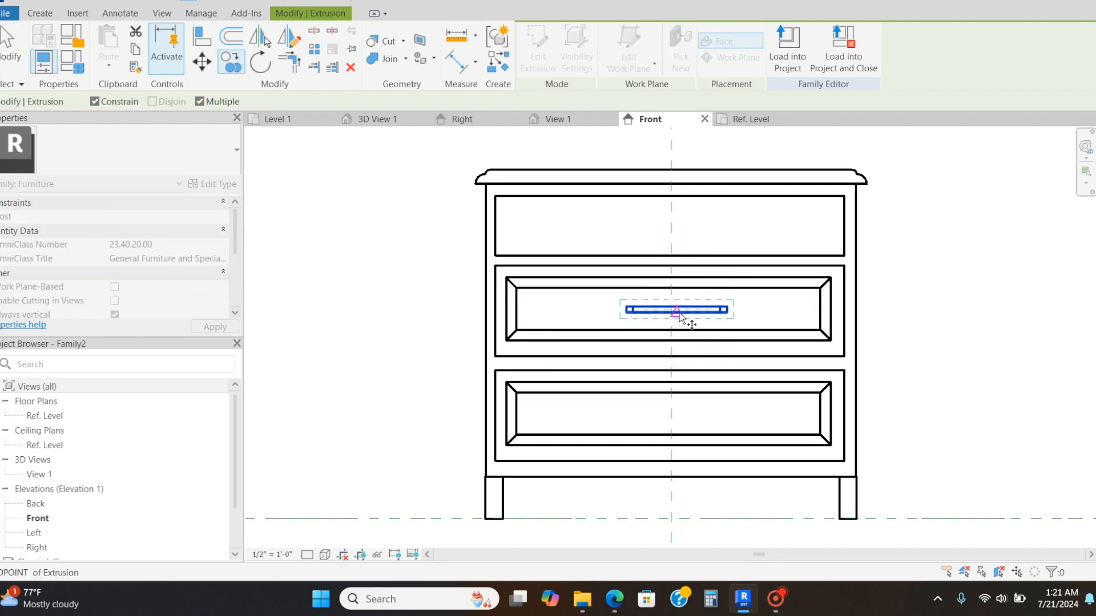
left_click(677, 312)
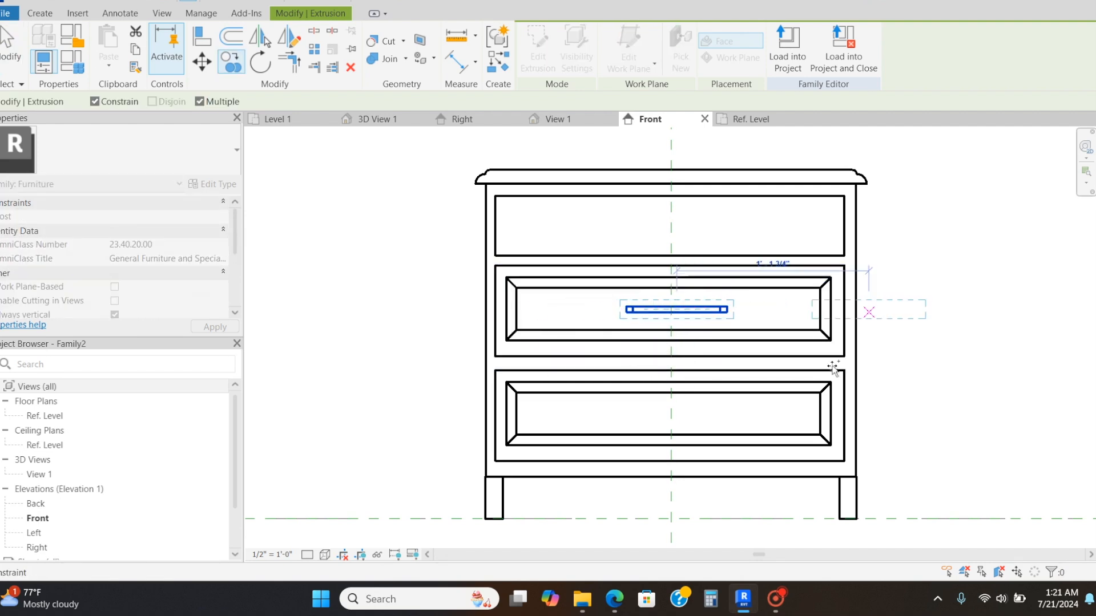
key("Escape")
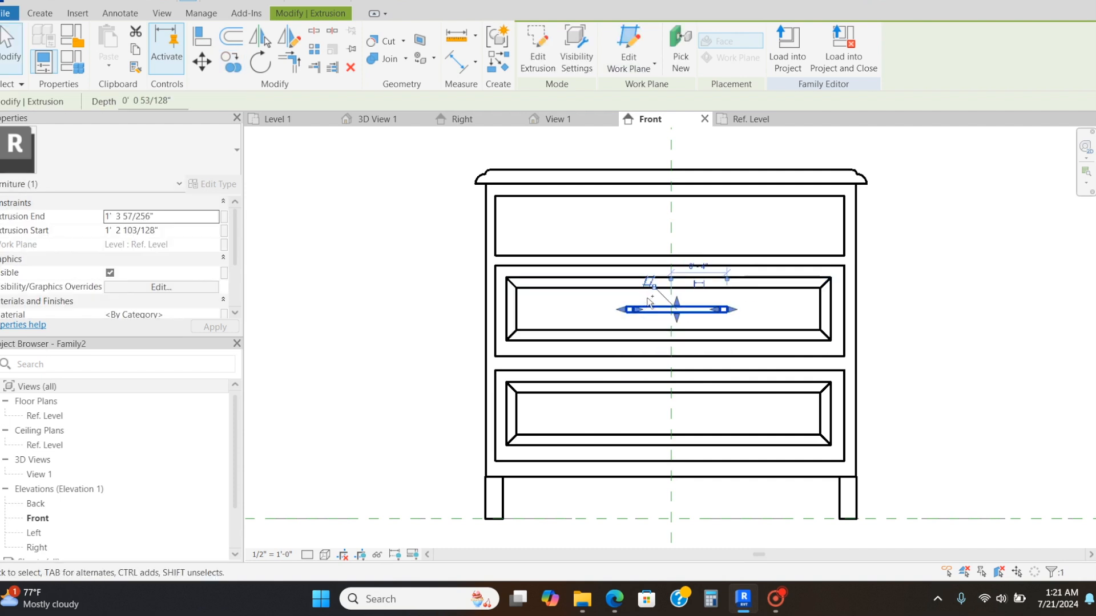
- Paste a copy of the handle at the middle of the lower drawer front and view the finished cabinet in 3D View 1
left_click(633, 420)
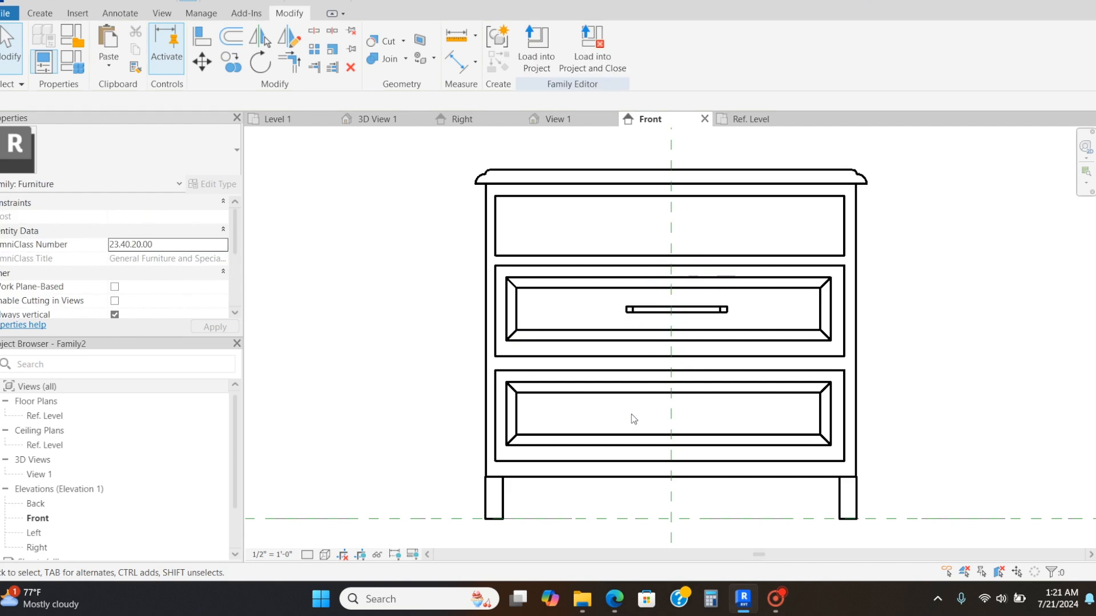
left_click_drag(631, 413, 628, 416, "ctrl")
left_click(696, 378)
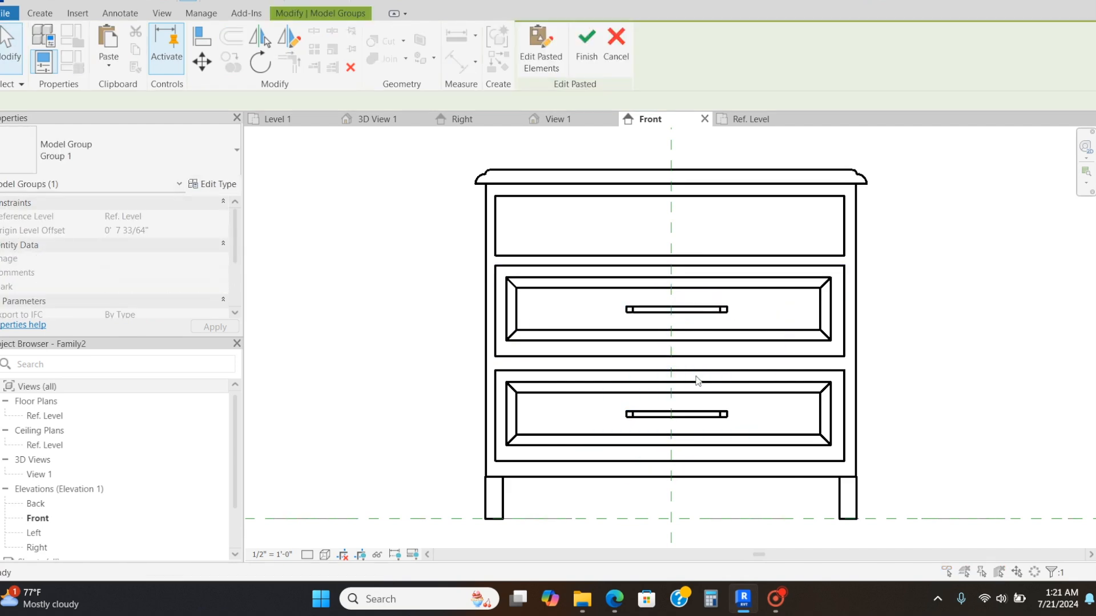
scroll(735, 357, "down", 2)
left_click(565, 120)
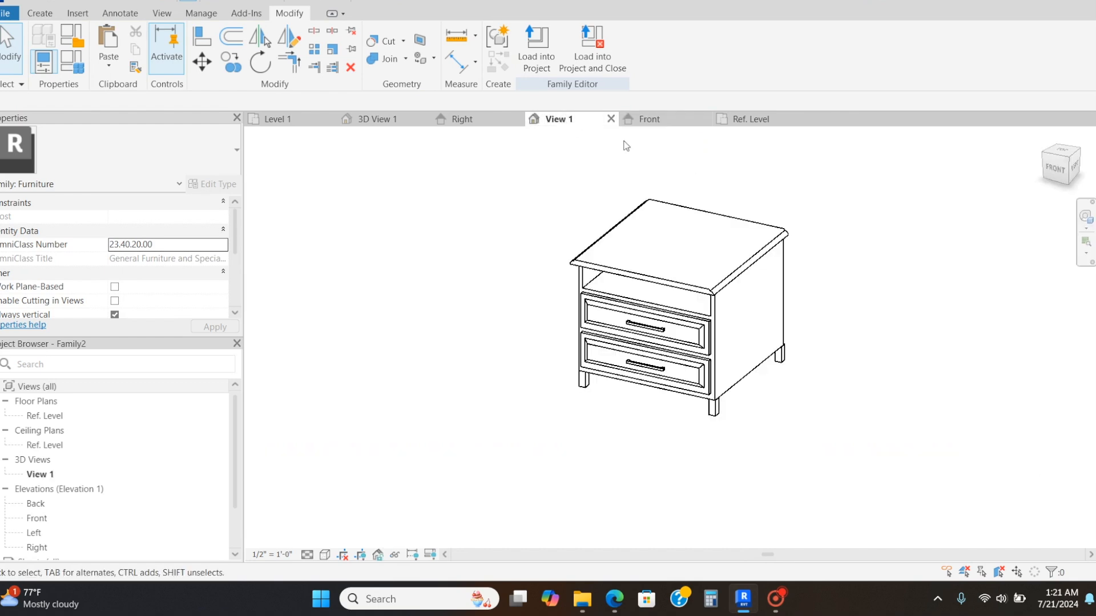
scroll(742, 314, "up", 3)
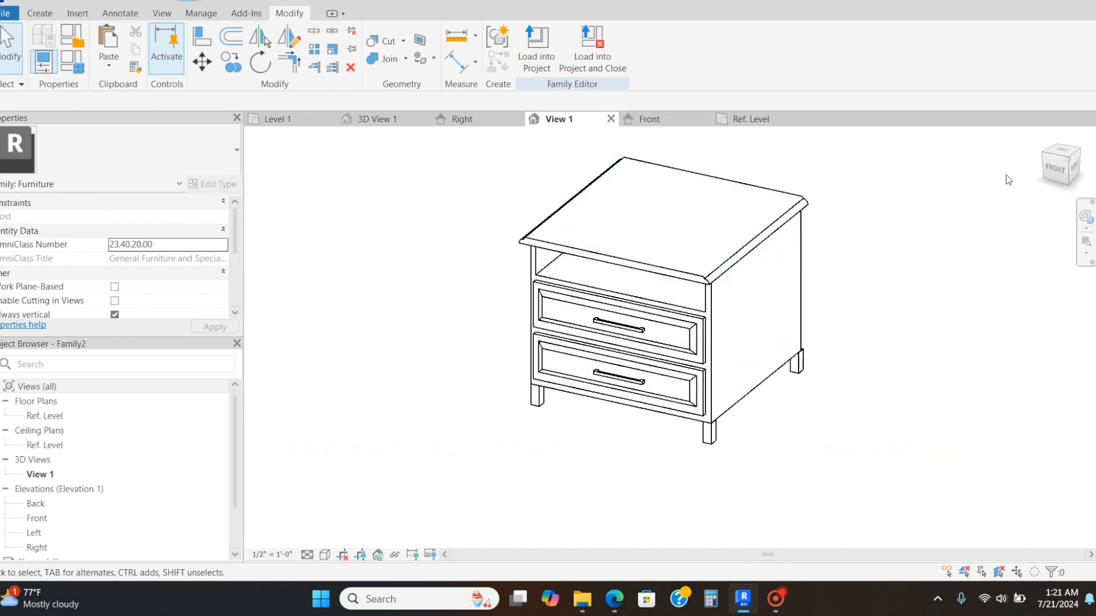
left_click(1064, 175)
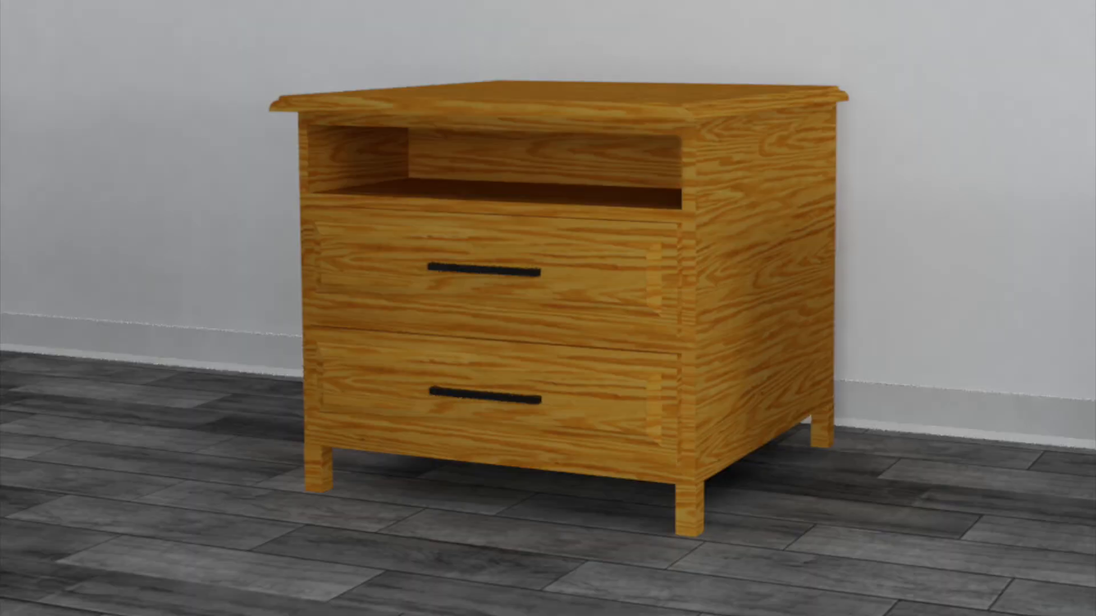